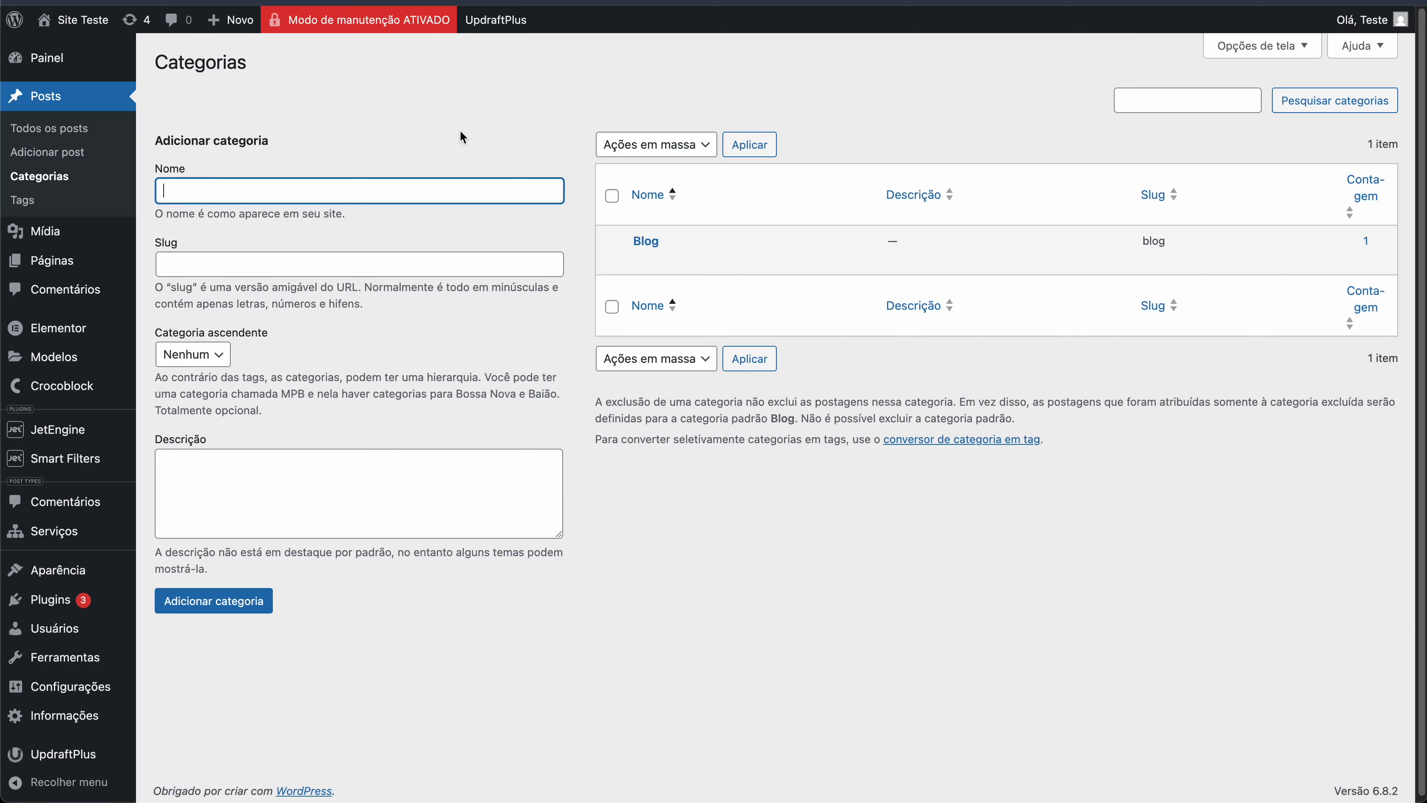
# Add a post category named Nova Categoria and check the posts assigned to it
pyautogui.write('Nova Categoria')
pyautogui.press('Return')
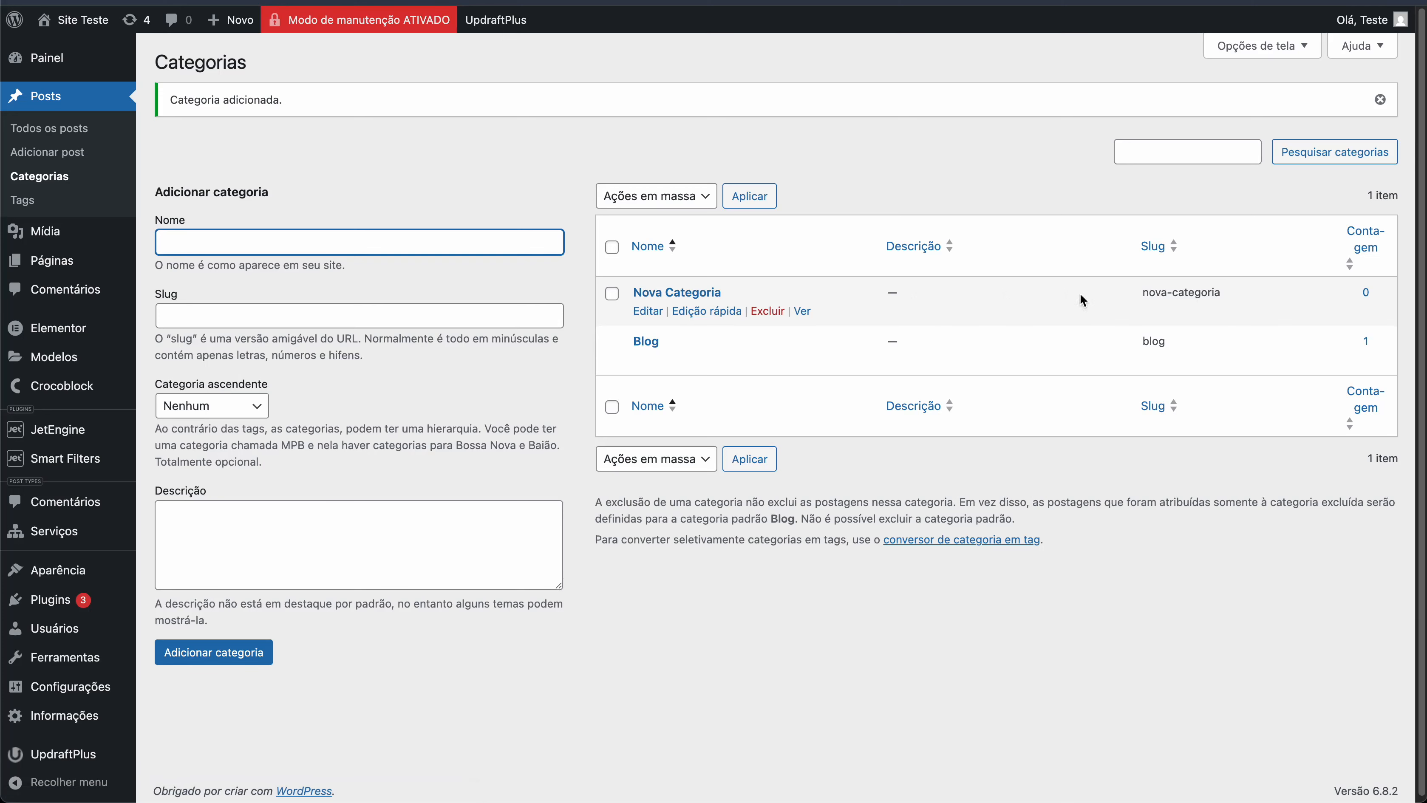
pyautogui.click(1366, 292)
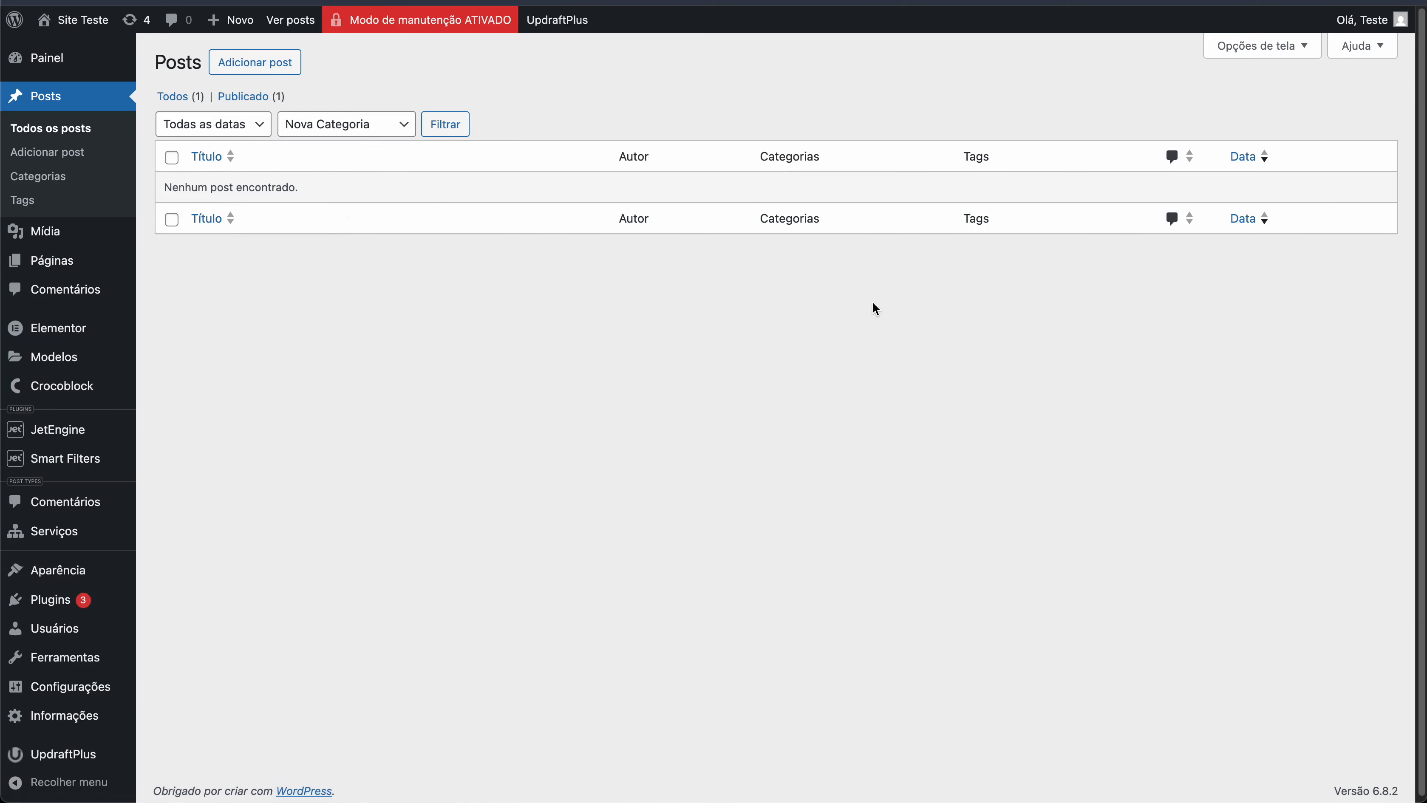
pyautogui.press('super+Left')
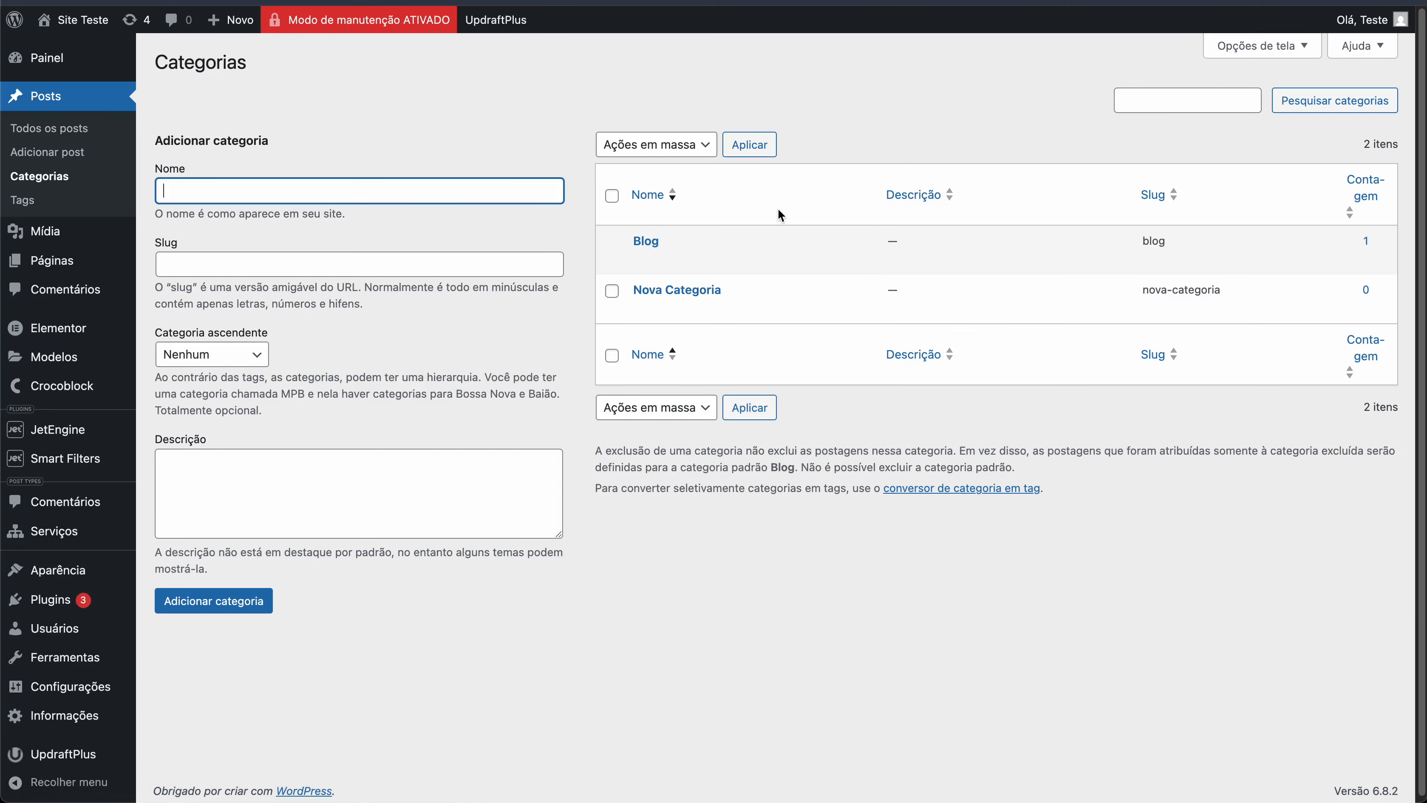
# Open Nova Categoria for editing and examine the taxonomy and tag_ID parameters in the page address
pyautogui.click(682, 295)
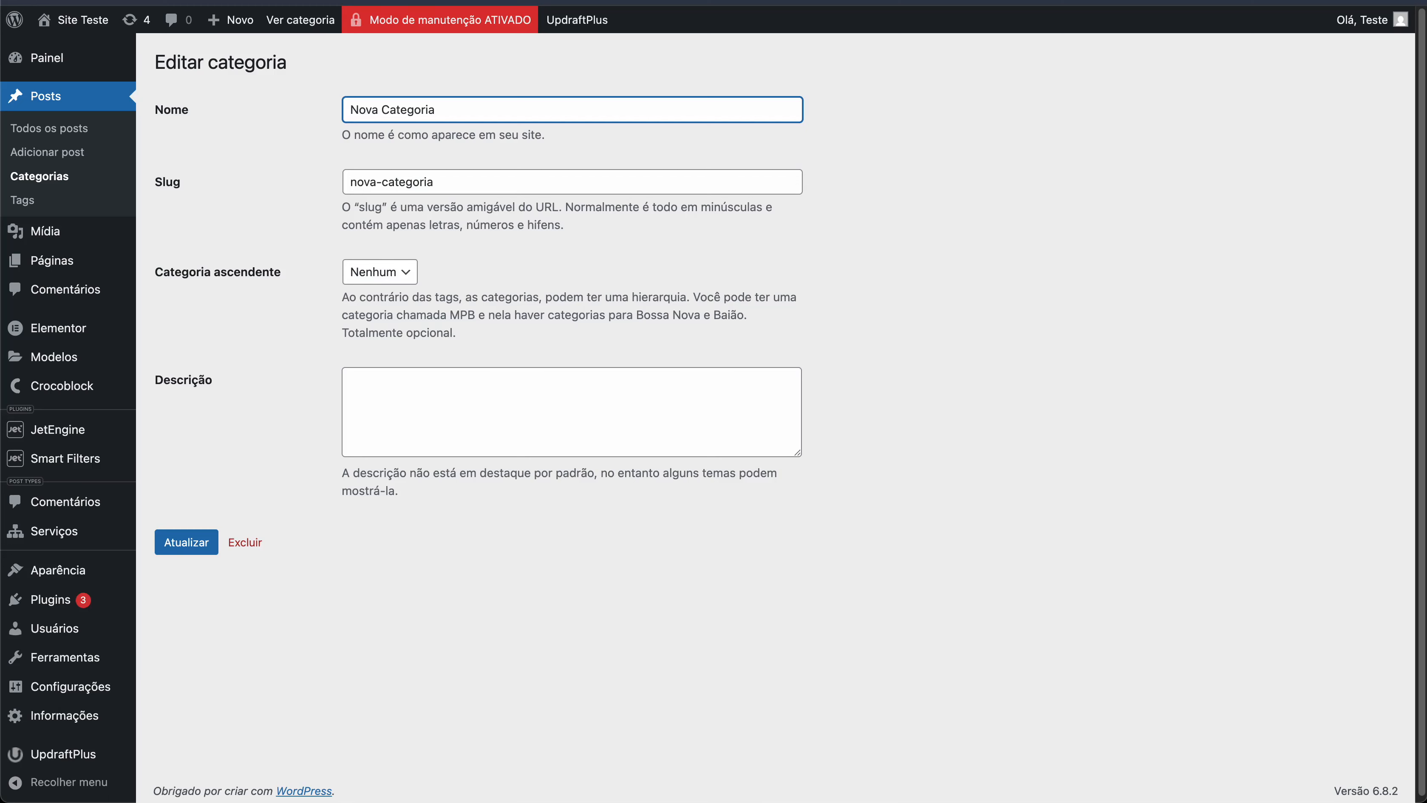
pyautogui.moveTo(596, 27)
pyautogui.moveTo(639, 30); pyautogui.dragTo(628, 28)
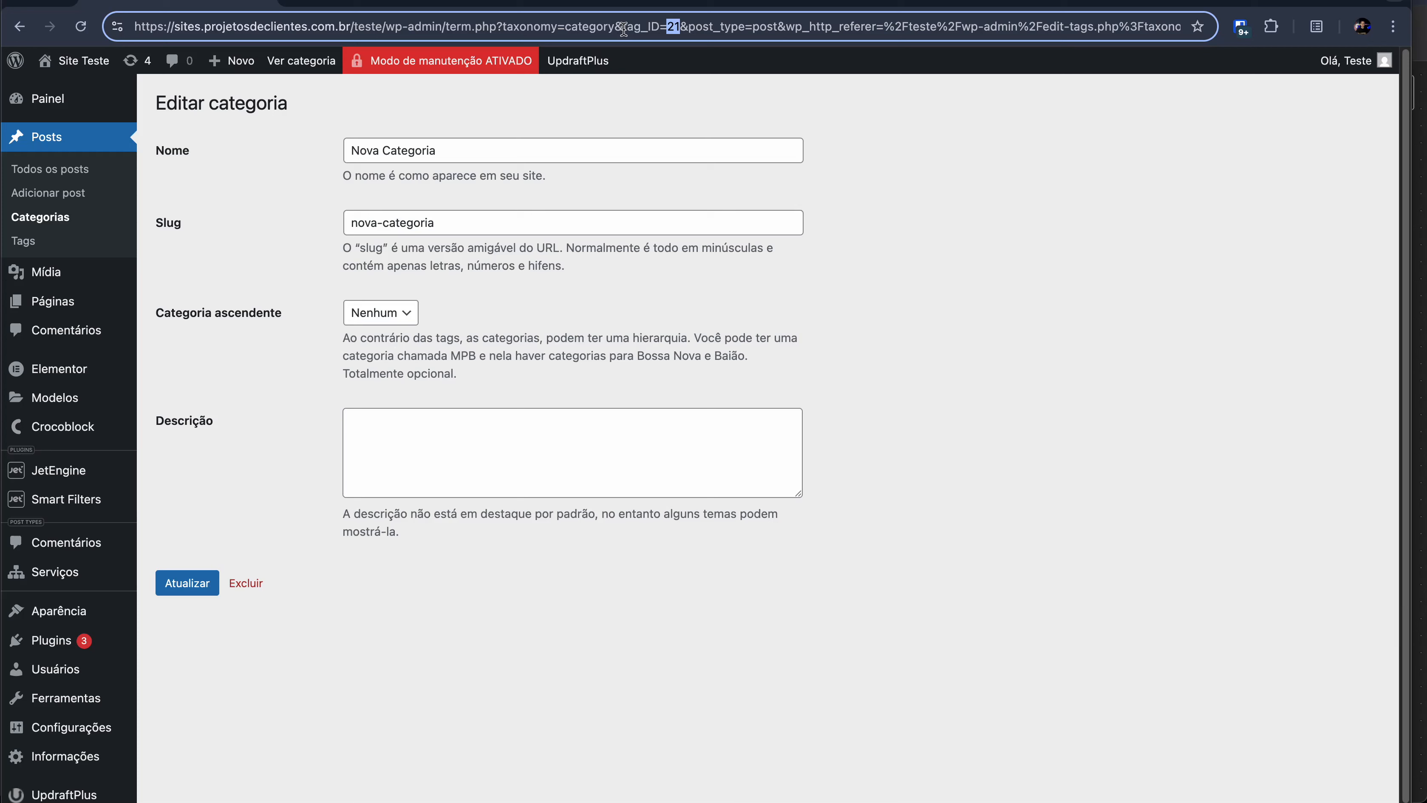
pyautogui.doubleClick(523, 28)
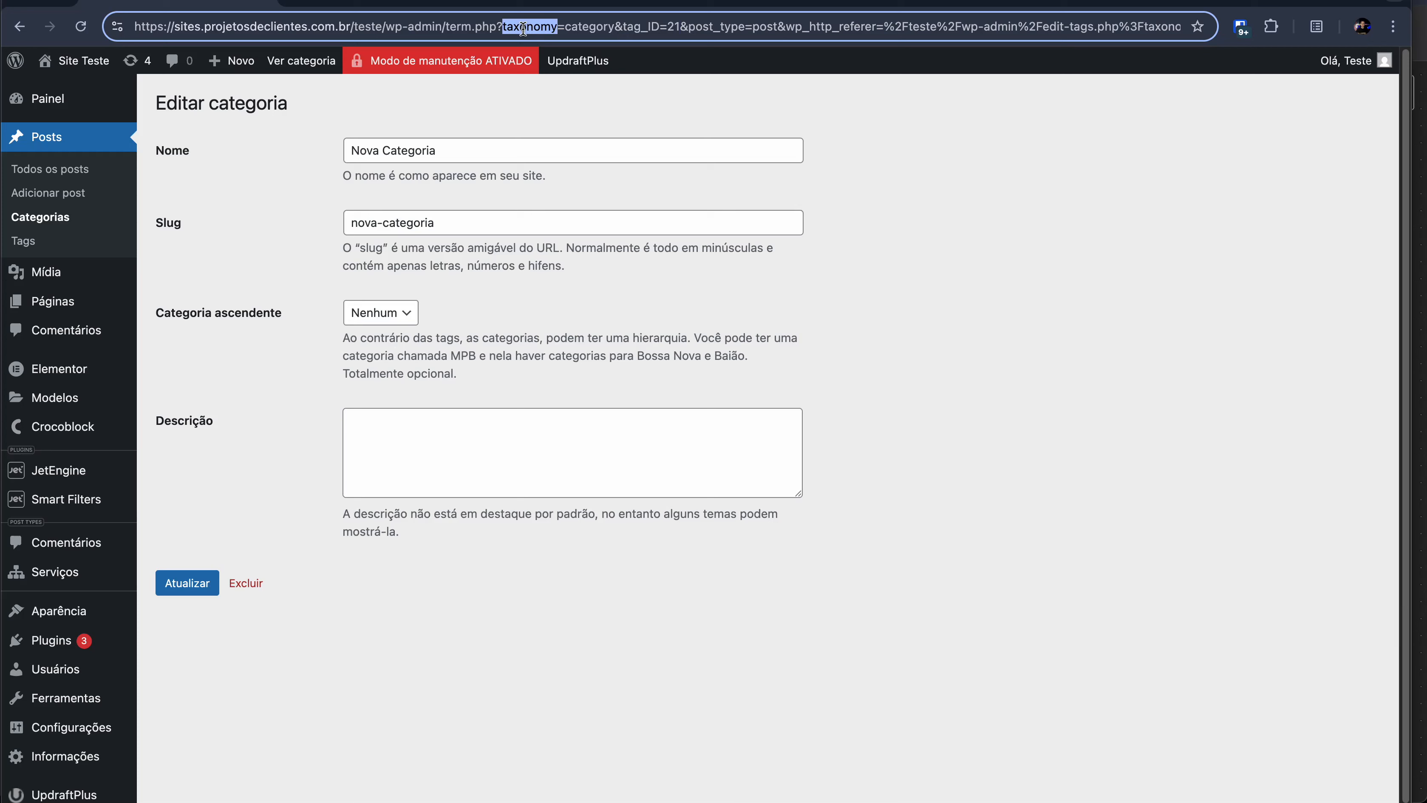
pyautogui.doubleClick(593, 28)
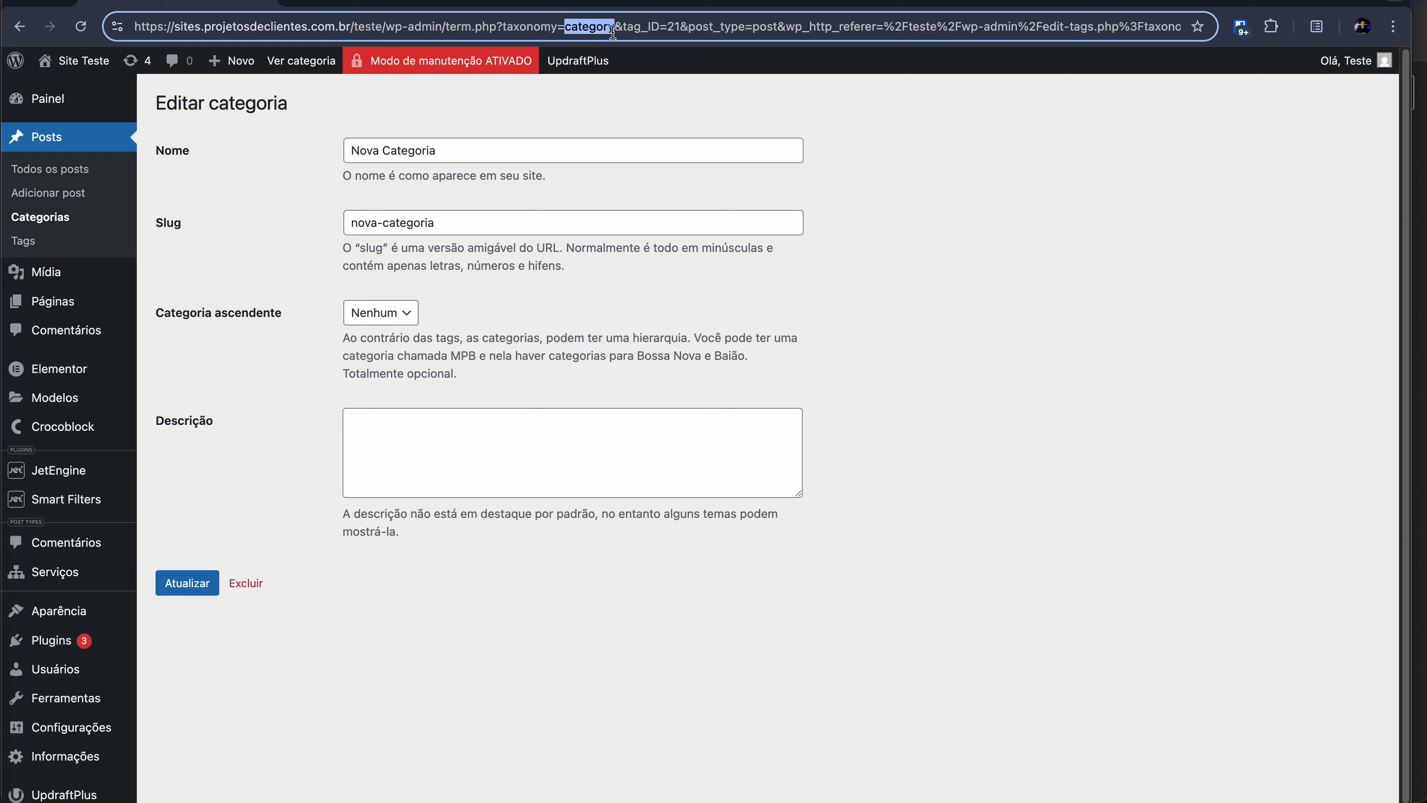
pyautogui.doubleClick(649, 28)
pyautogui.doubleClick(673, 27)
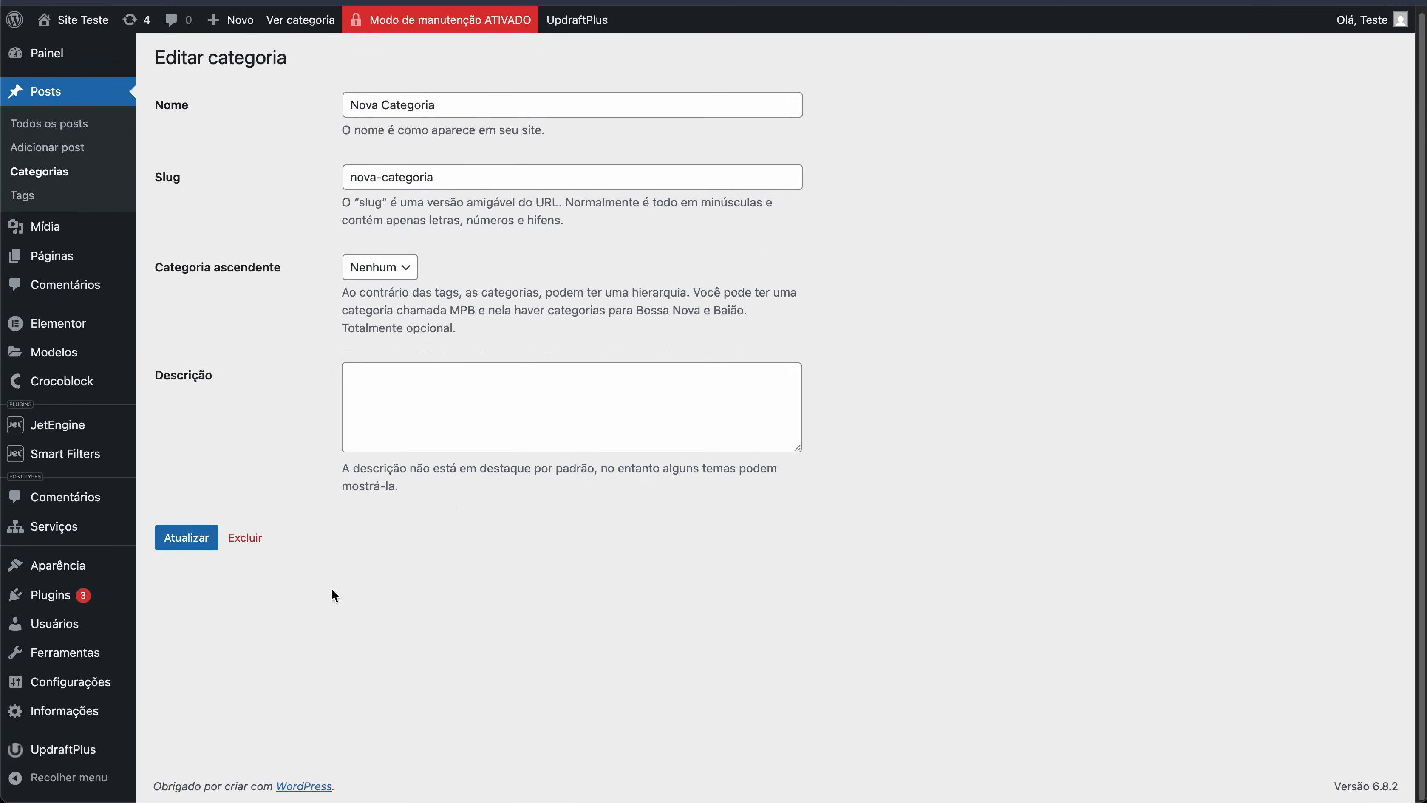
# Open the administrator account's profile from the users list and go to its application passwords section
pyautogui.moveTo(37, 633)
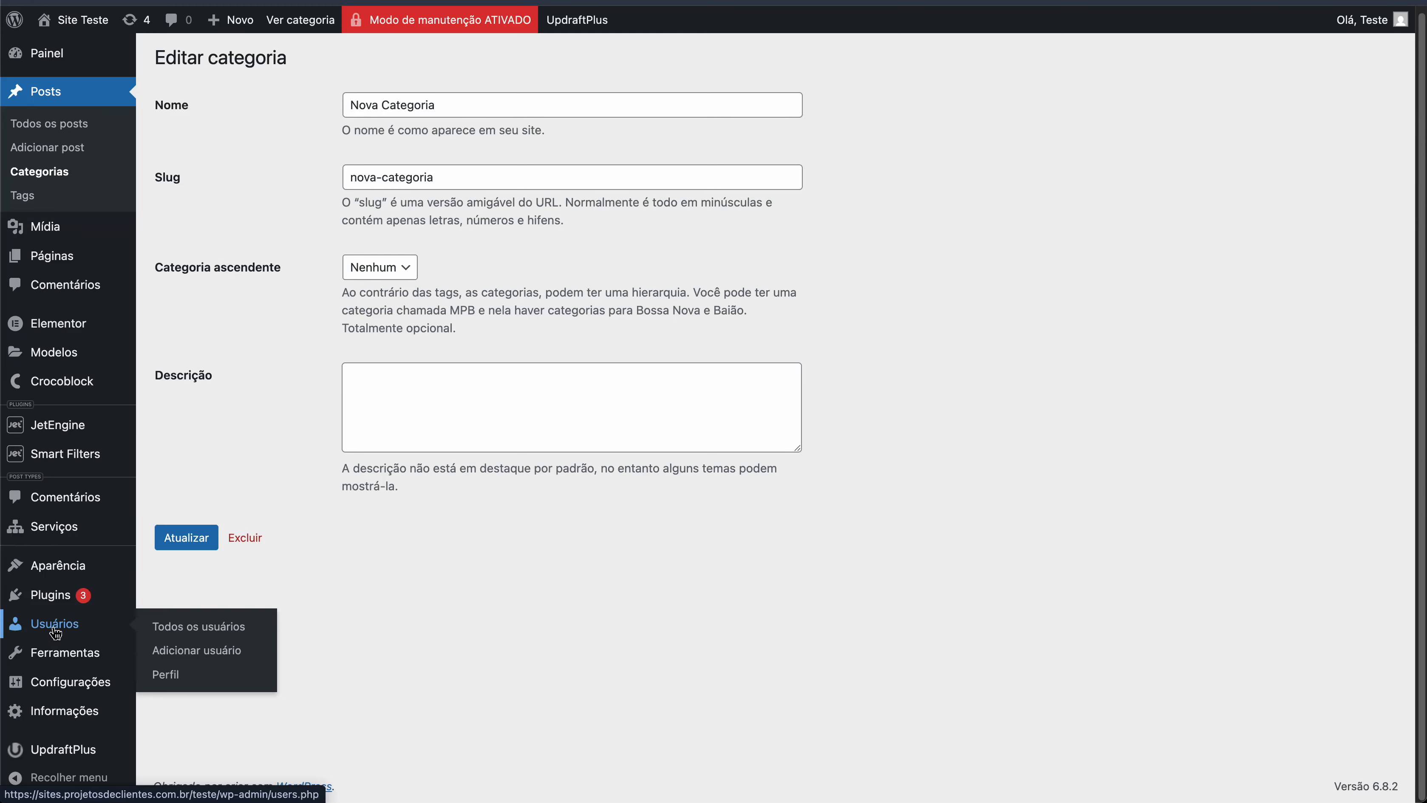
pyautogui.click(56, 634)
pyautogui.click(249, 256)
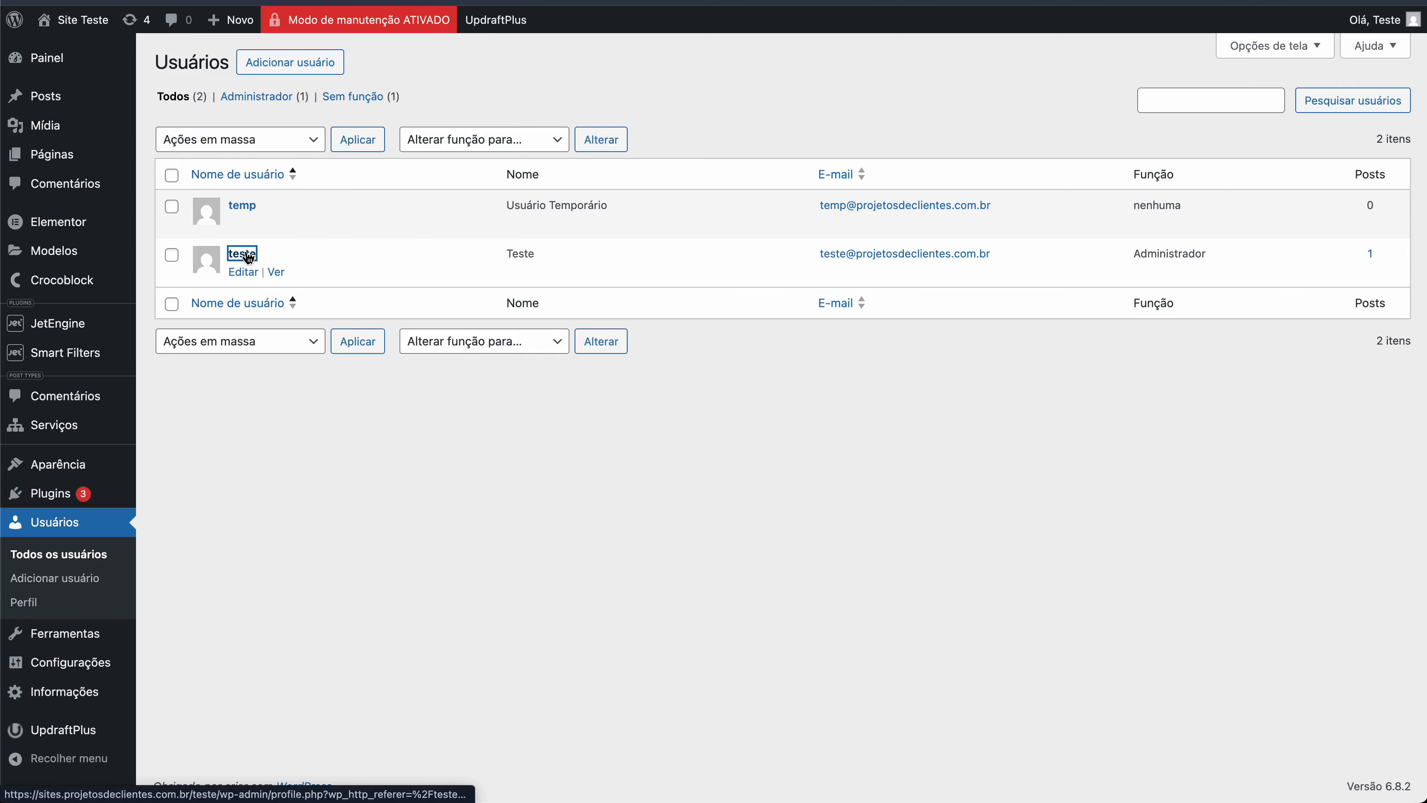
pyautogui.scroll(-10, 725, 269)
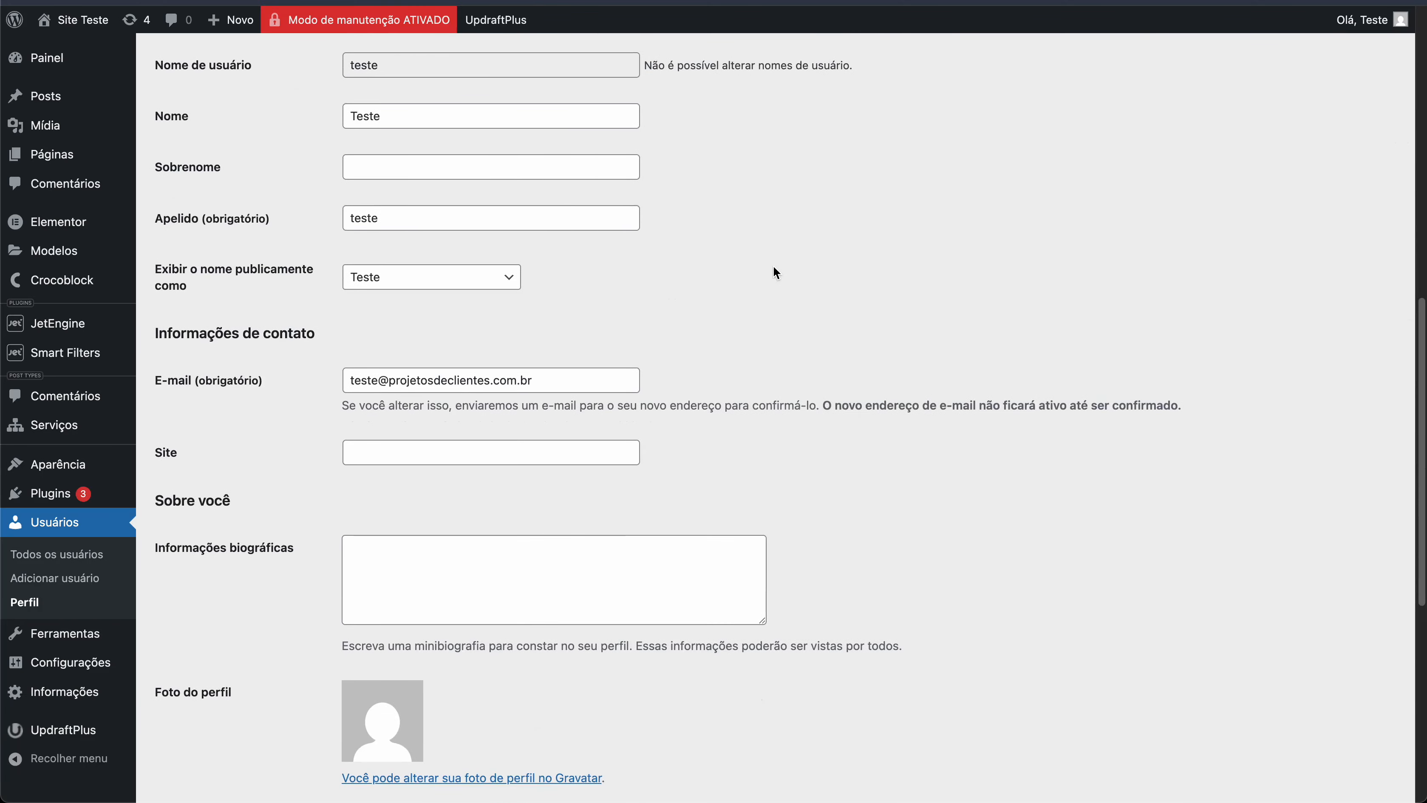
pyautogui.scroll(5, 731, 272)
pyautogui.scroll(-10, 520, 296)
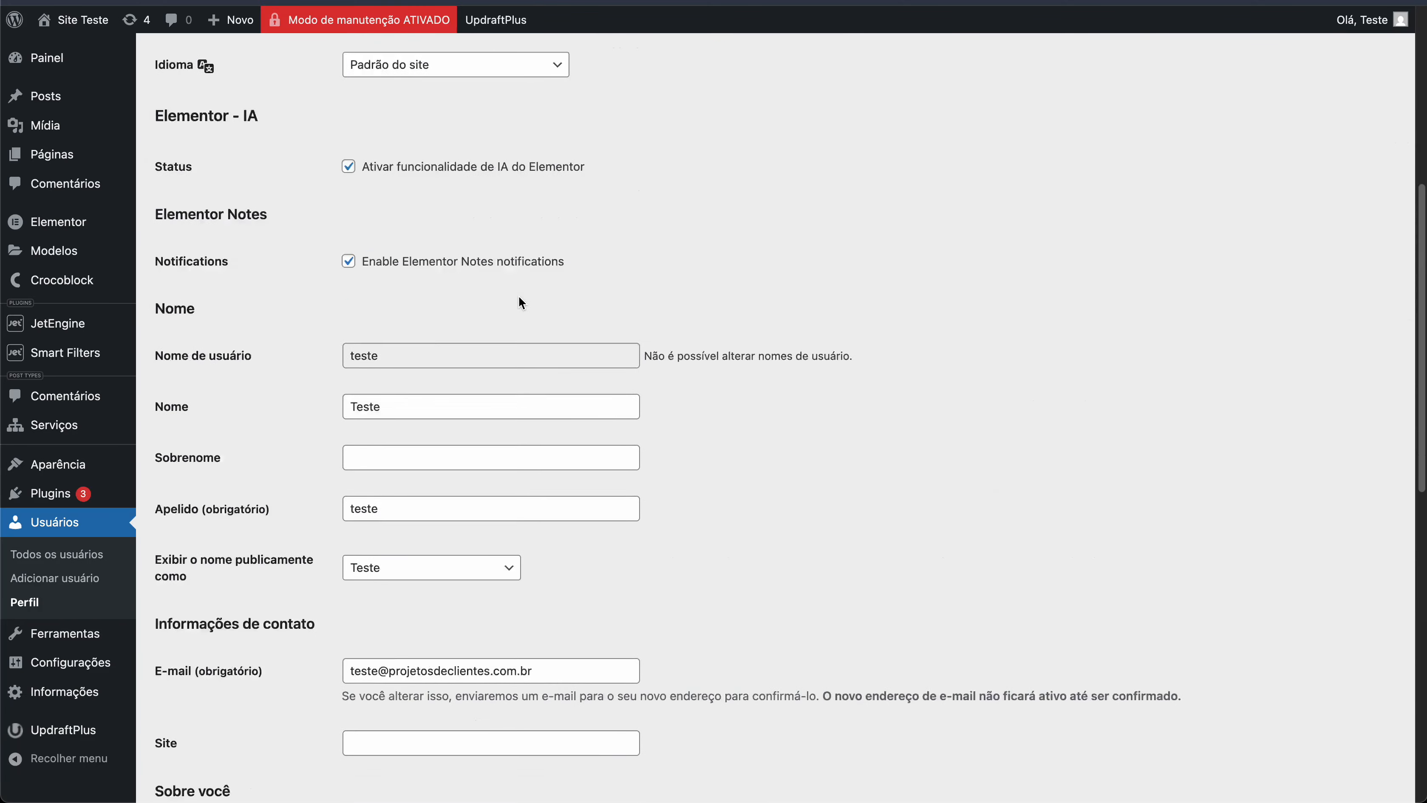
pyautogui.scroll(-2, 731, 292)
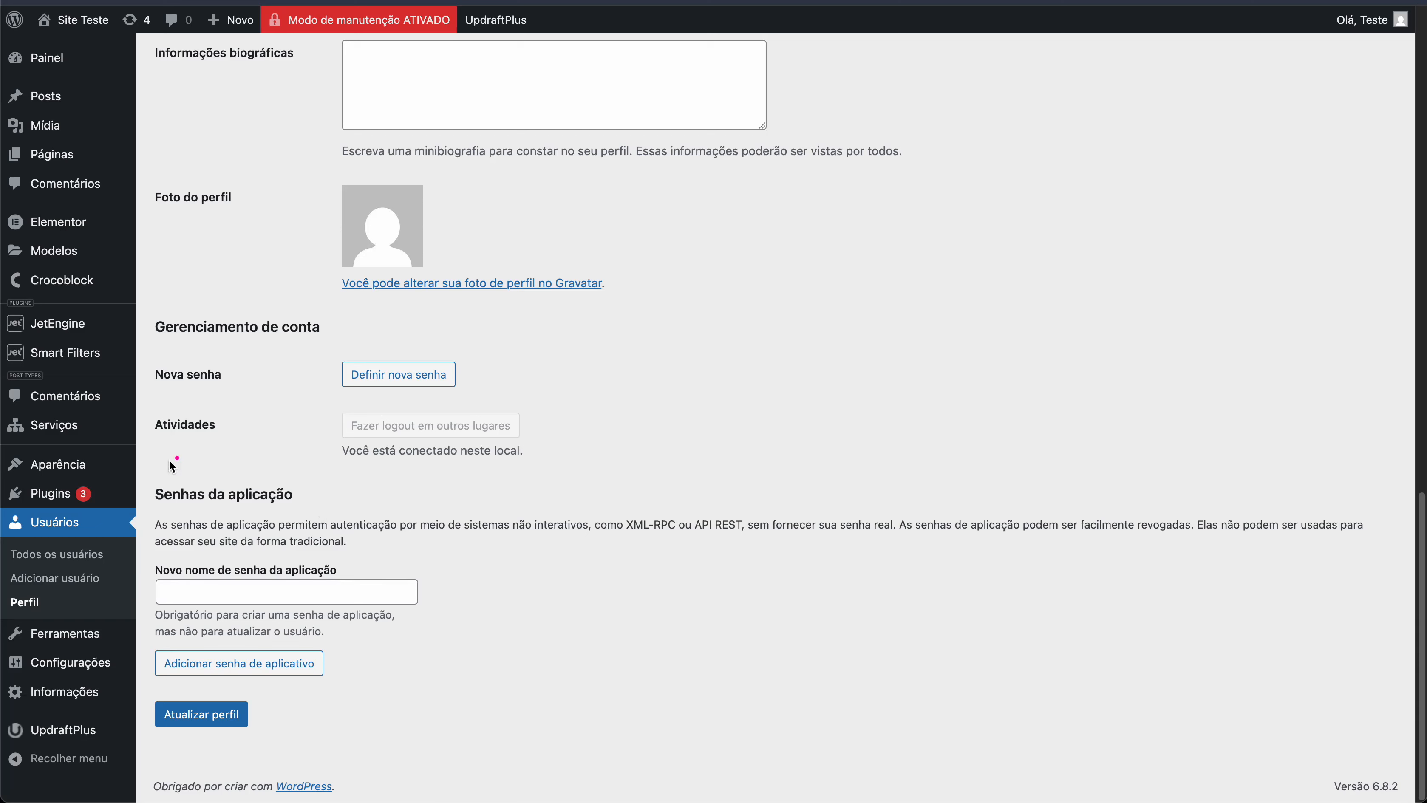
pyautogui.moveTo(172, 466)
pyautogui.mouseDown()
pyautogui.moveTo(251, 577)
pyautogui.moveTo(797, 671)
pyautogui.mouseUp()
pyautogui.moveTo(1020, 261); pyautogui.dragTo(491, 598)
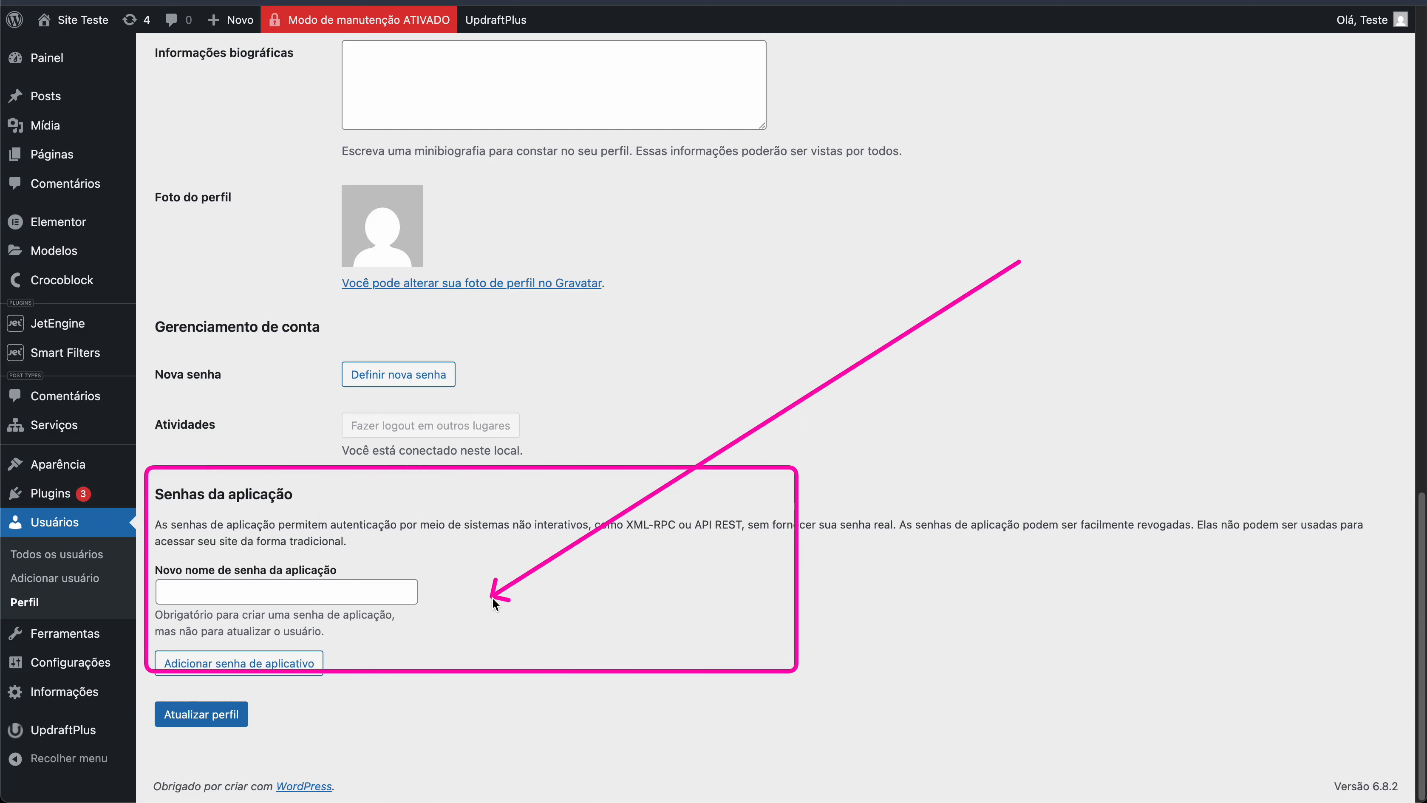
# Create an application password named N8N Teste and copy the generated password
pyautogui.click(195, 596)
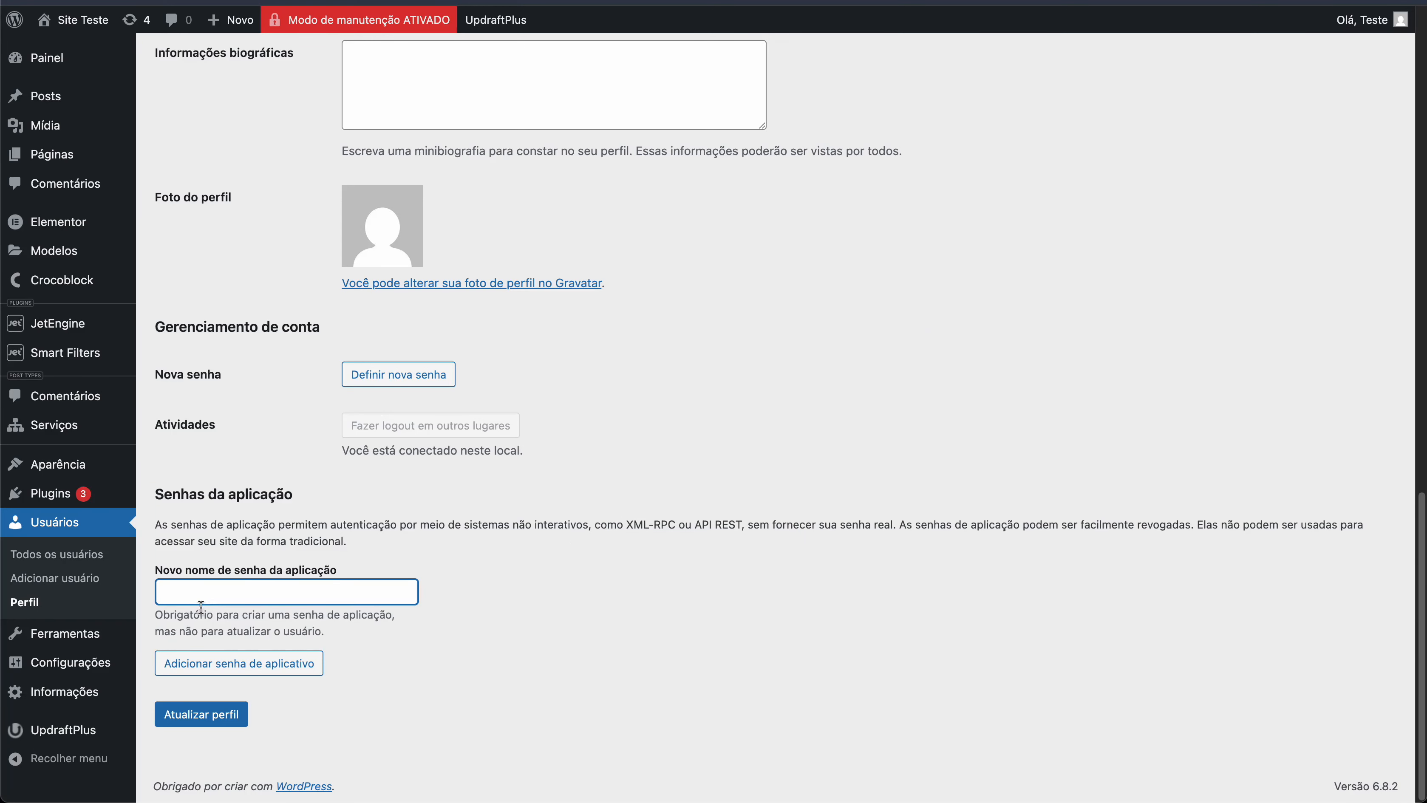
pyautogui.write('N8N')
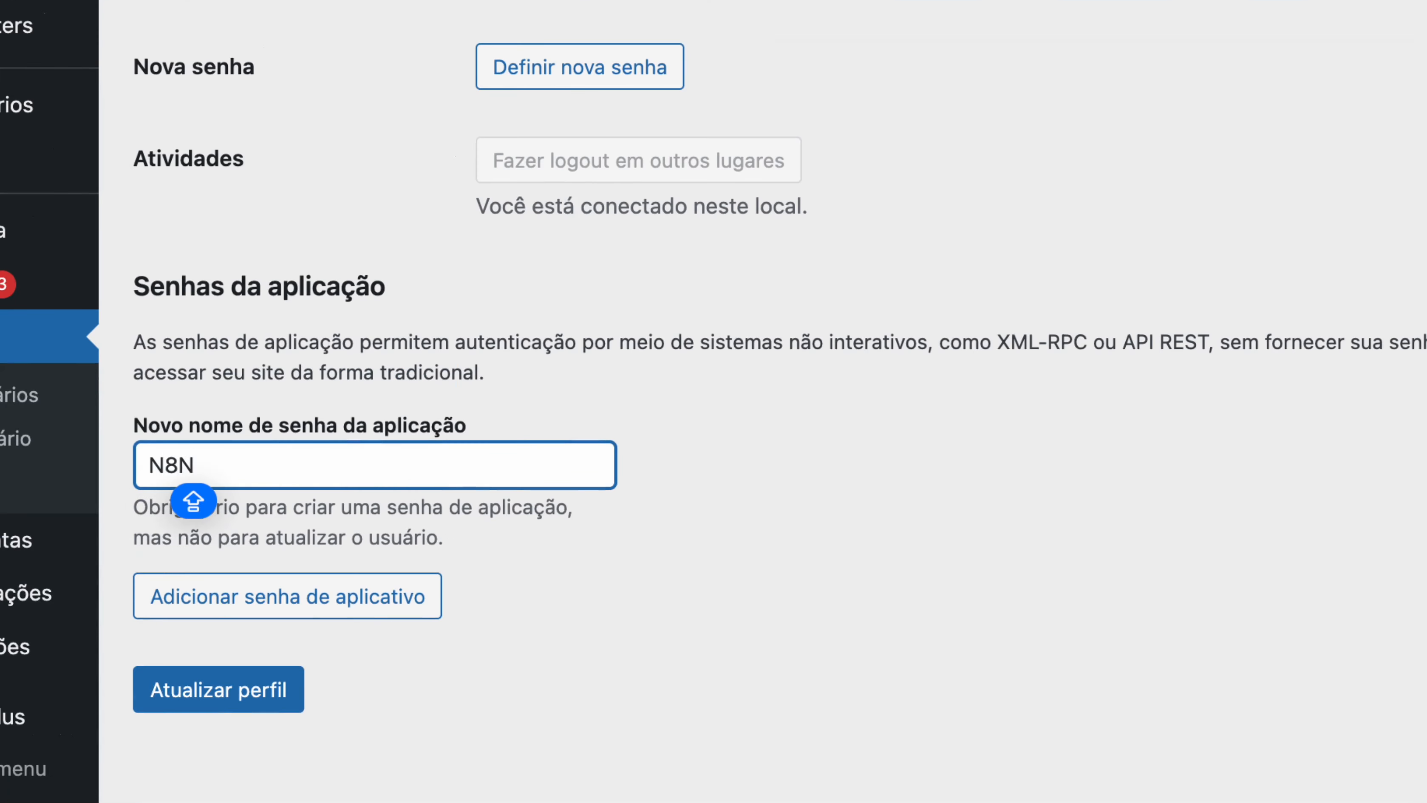
pyautogui.write(' Teste')
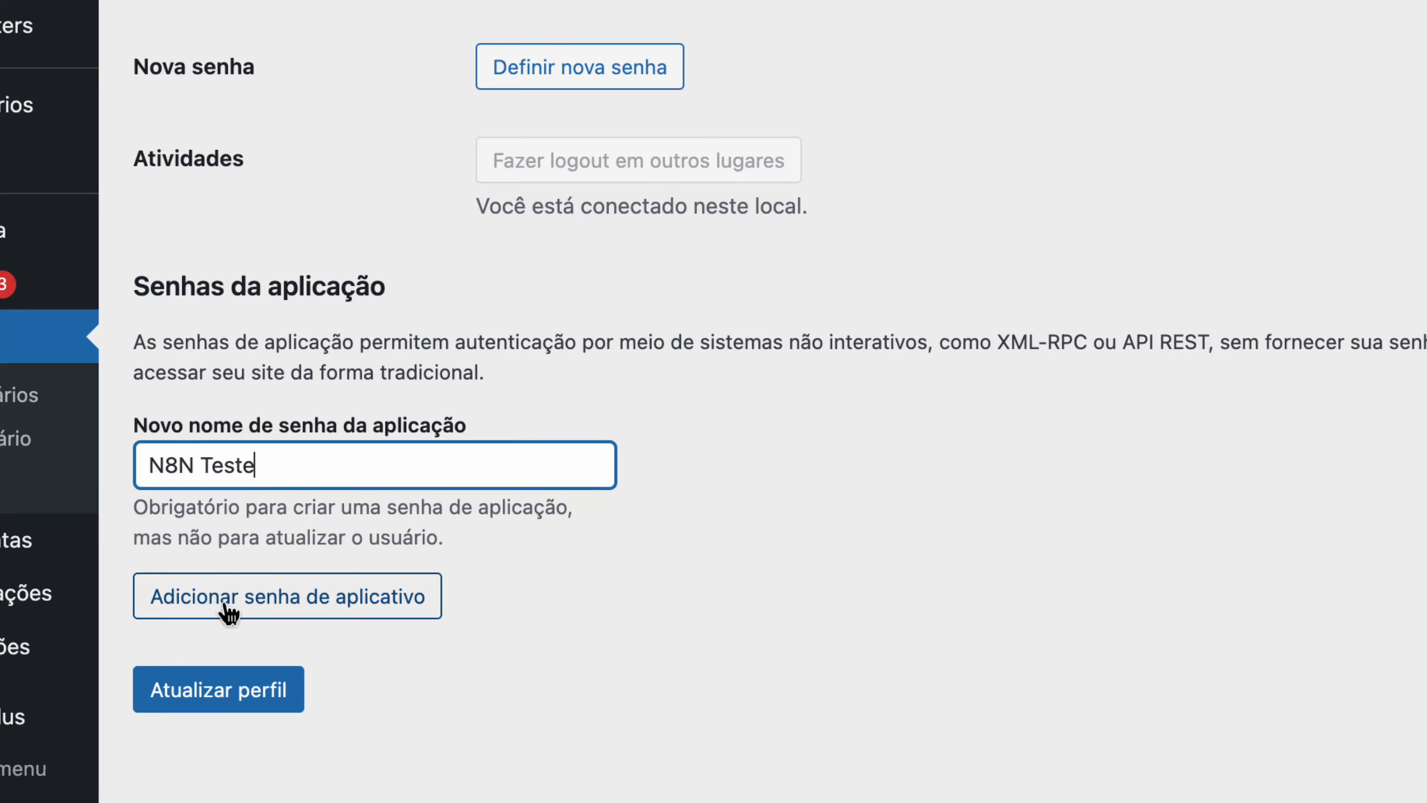
pyautogui.click(287, 617)
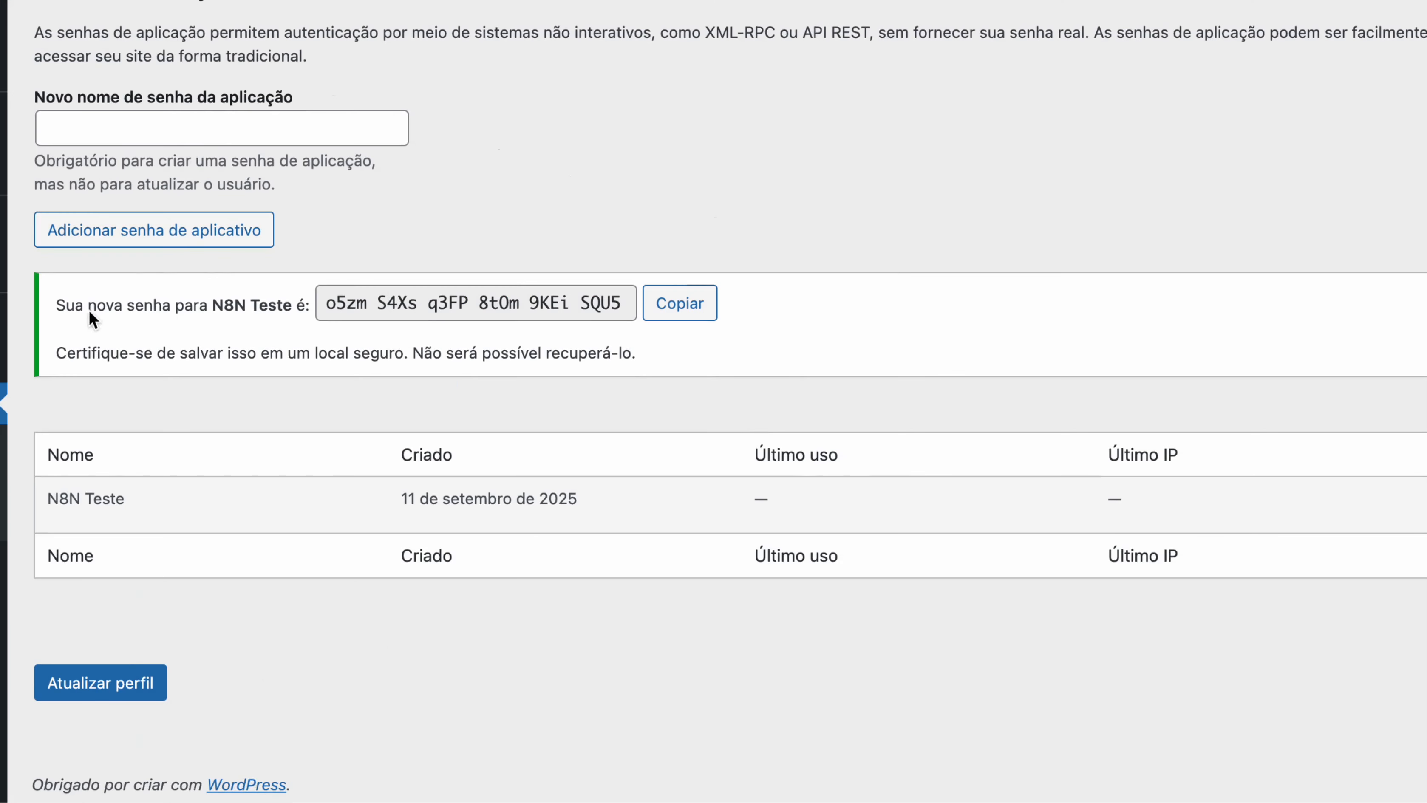
pyautogui.moveTo(321, 305); pyautogui.dragTo(619, 292)
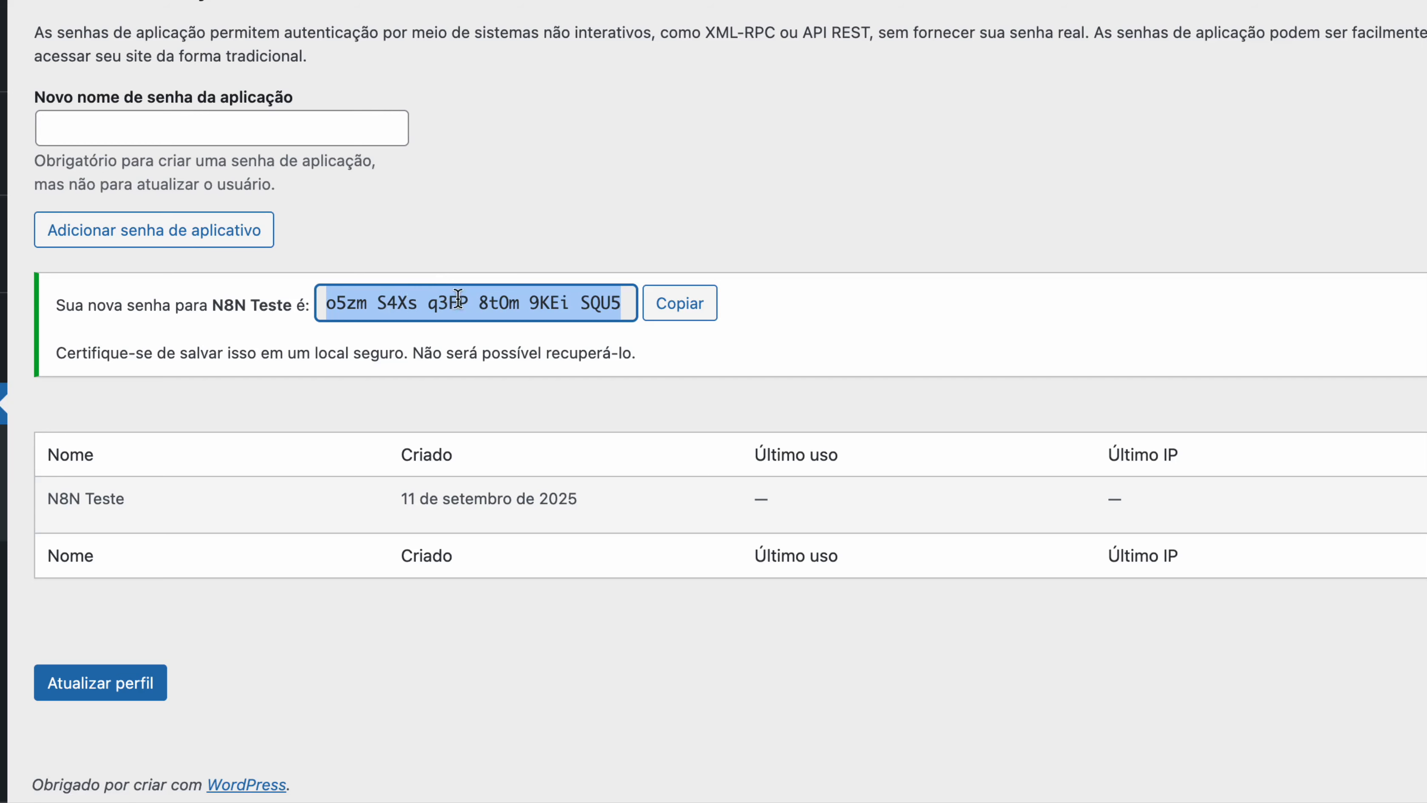
pyautogui.click(677, 307)
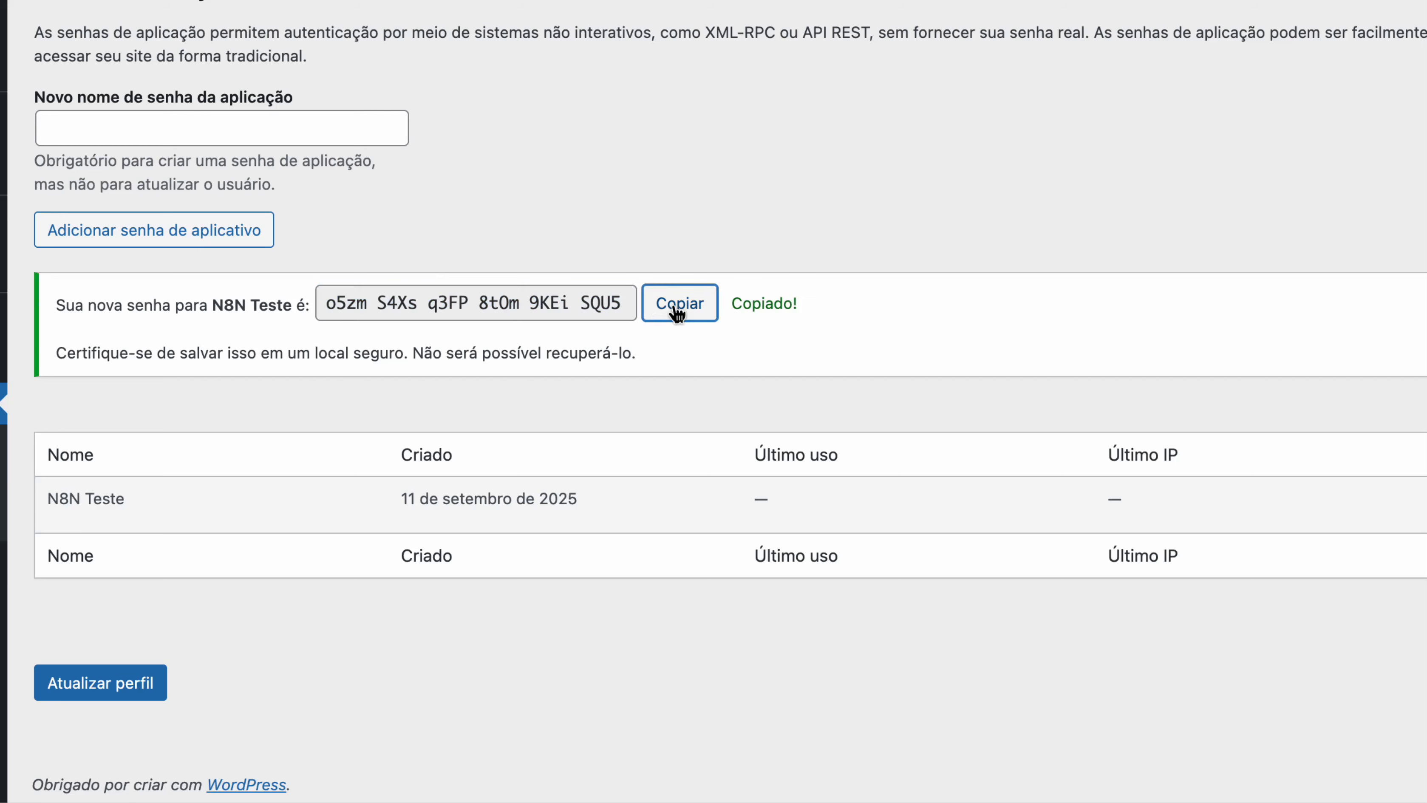
pyautogui.click(434, 304)
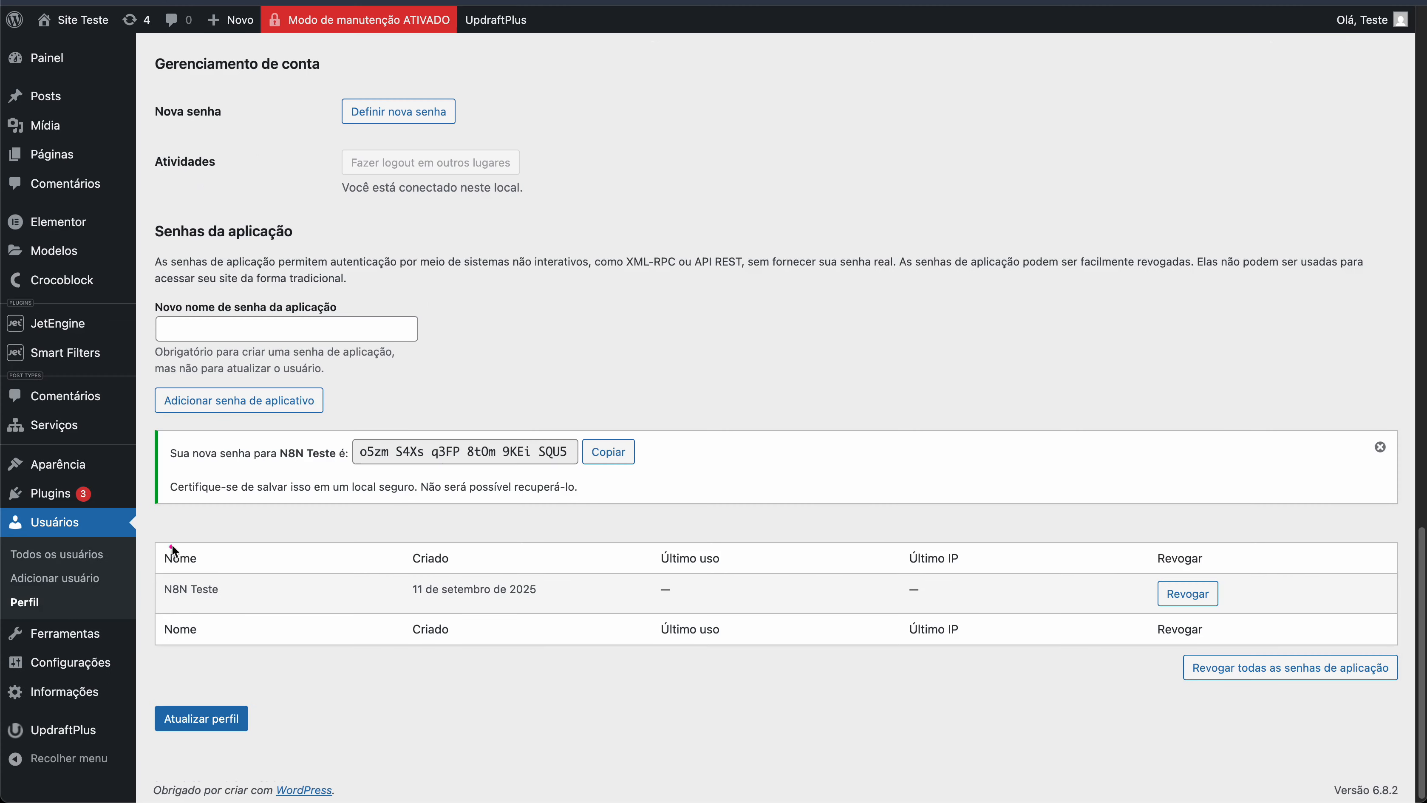
pyautogui.moveTo(157, 532)
pyautogui.mouseDown()
pyautogui.moveTo(268, 653)
pyautogui.moveTo(324, 659)
pyautogui.mouseUp()
pyautogui.moveTo(456, 510); pyautogui.dragTo(251, 594)
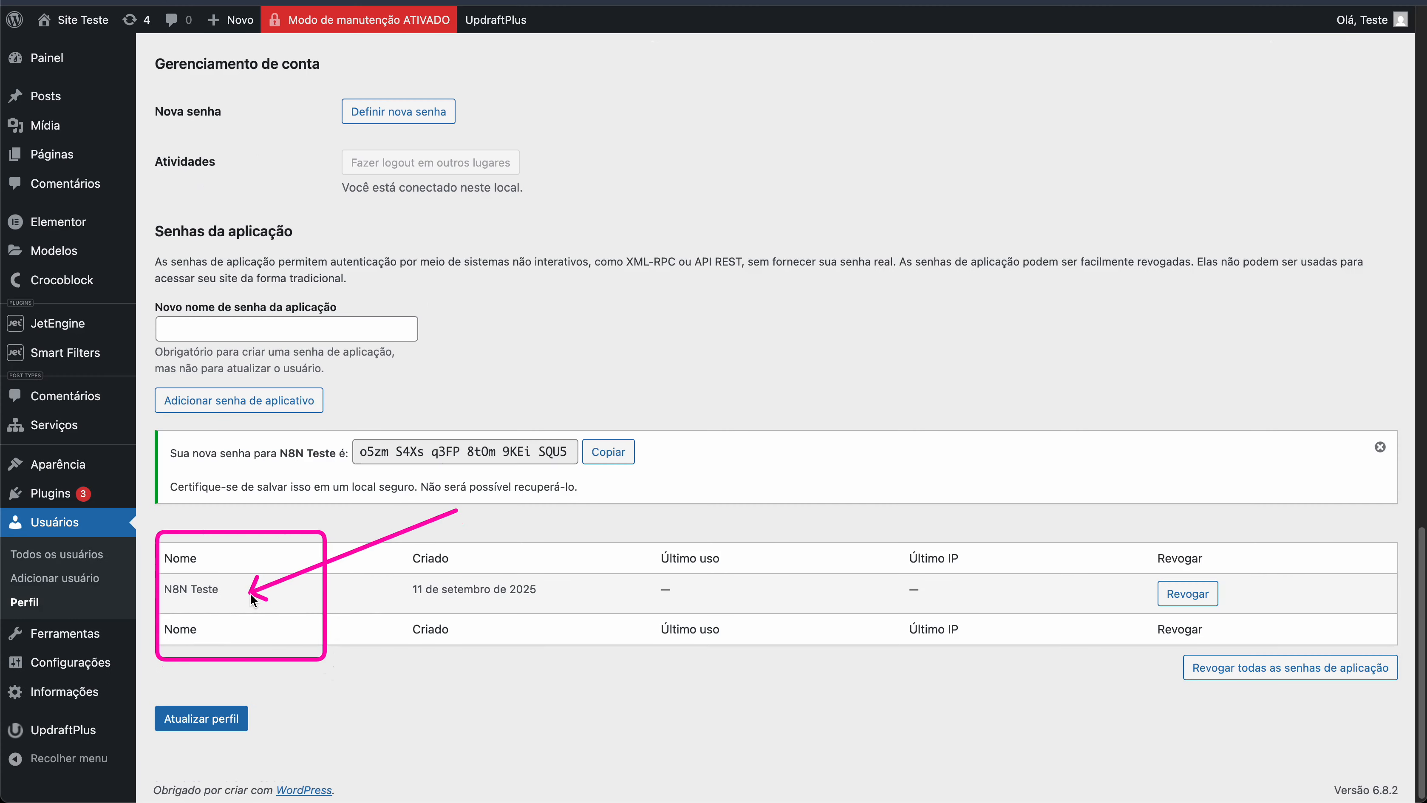
pyautogui.moveTo(673, 497); pyautogui.dragTo(533, 576)
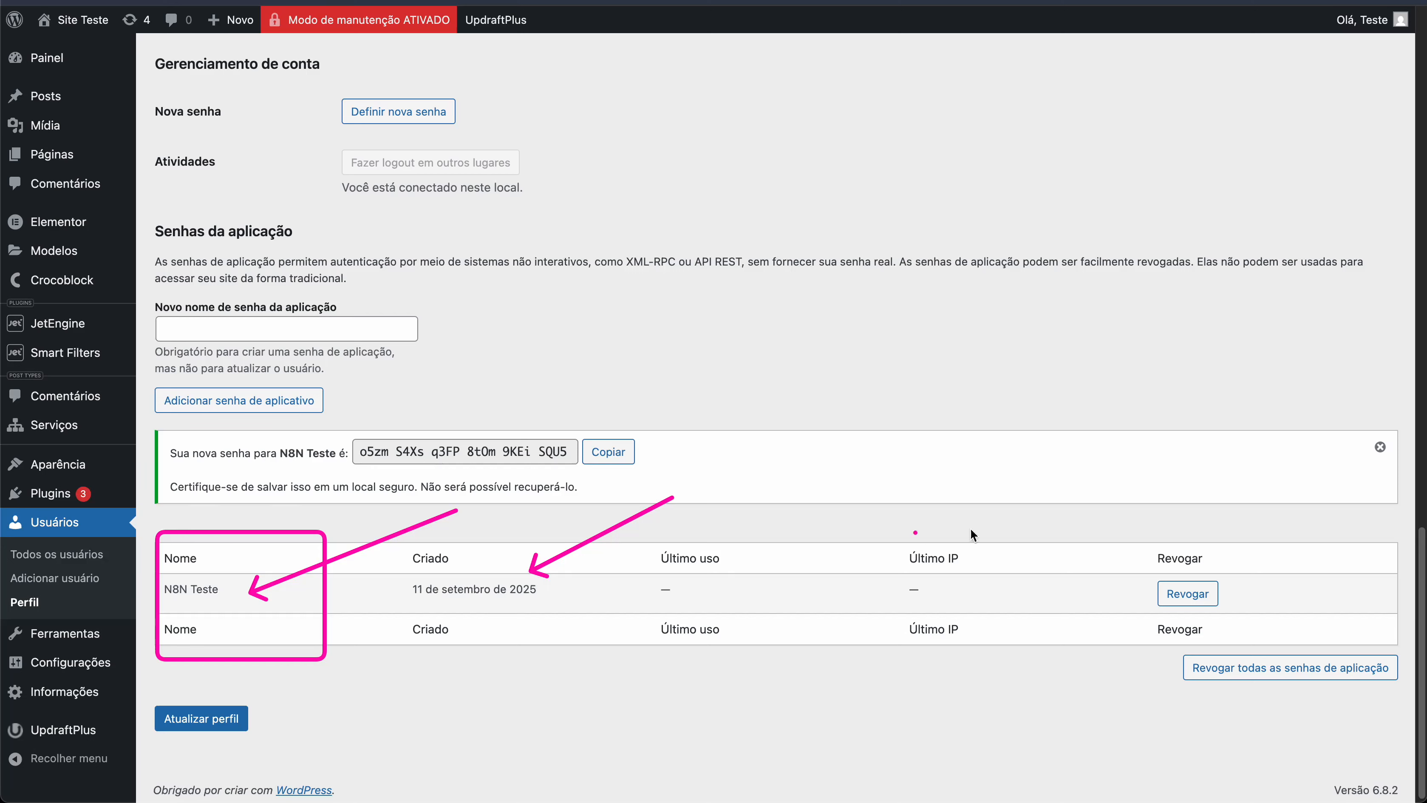
pyautogui.moveTo(1015, 433)
pyautogui.mouseDown()
pyautogui.moveTo(1130, 557)
pyautogui.moveTo(1246, 618)
pyautogui.mouseUp()
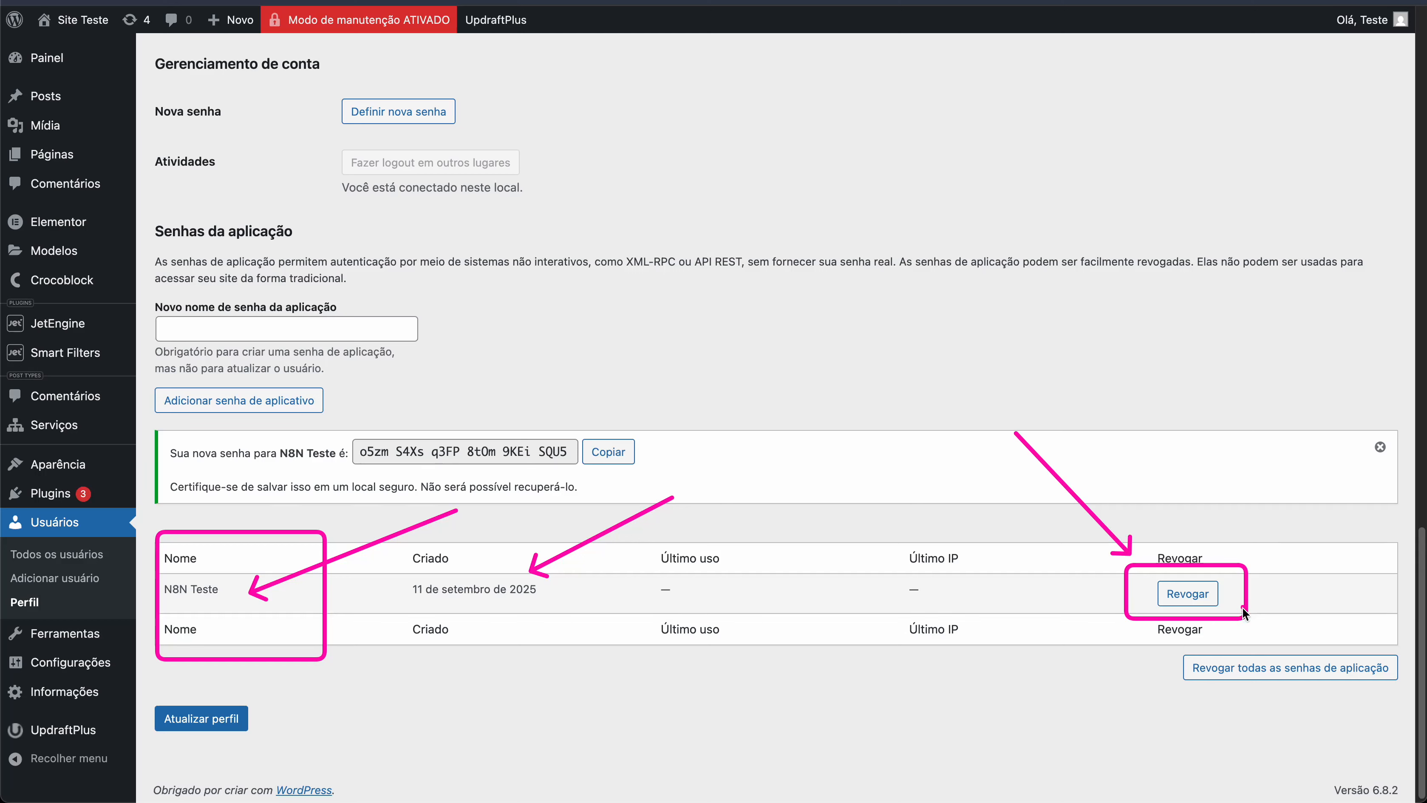
pyautogui.press('Escape')
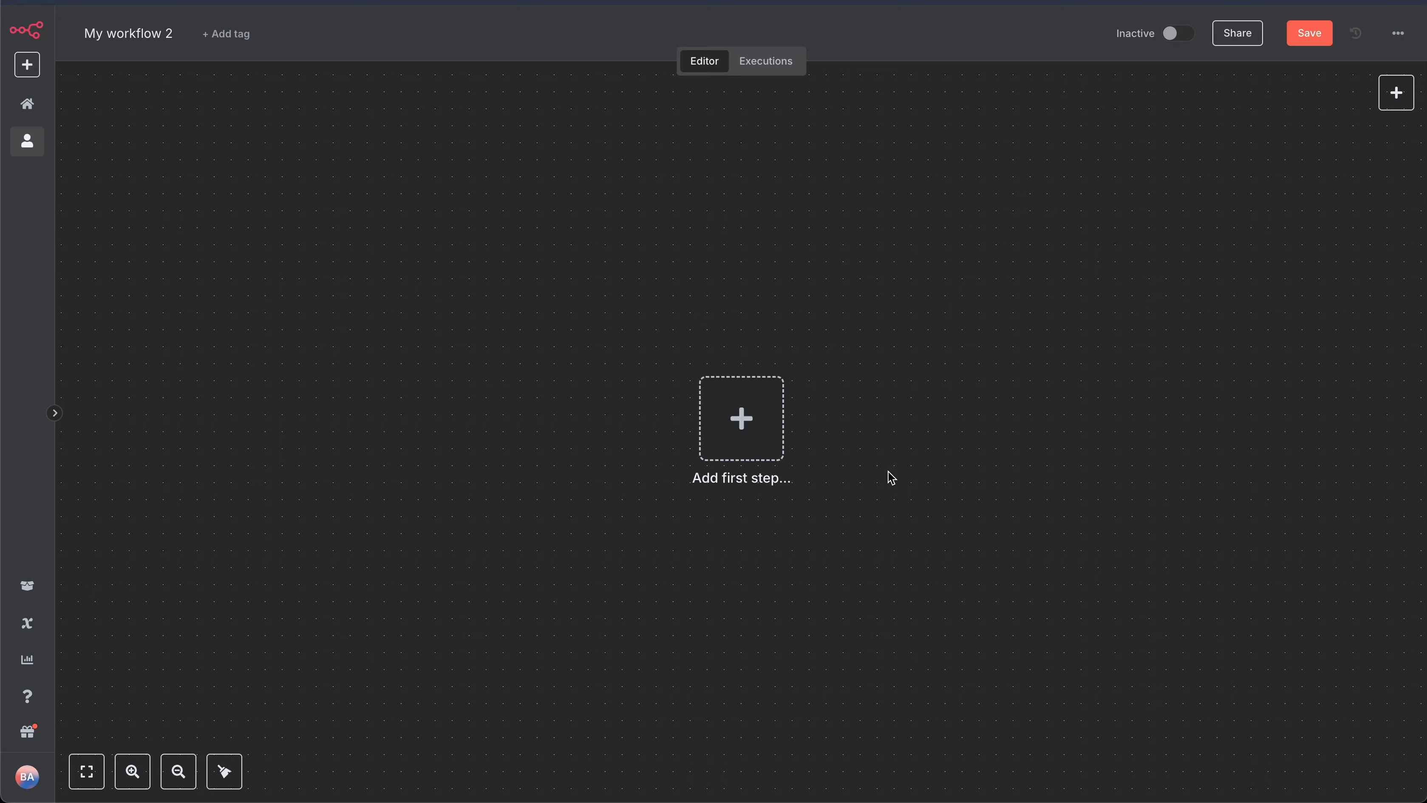
# In the empty n8n workflow, add a Manual Trigger and connect an HTTP Request node after it
pyautogui.click(743, 442)
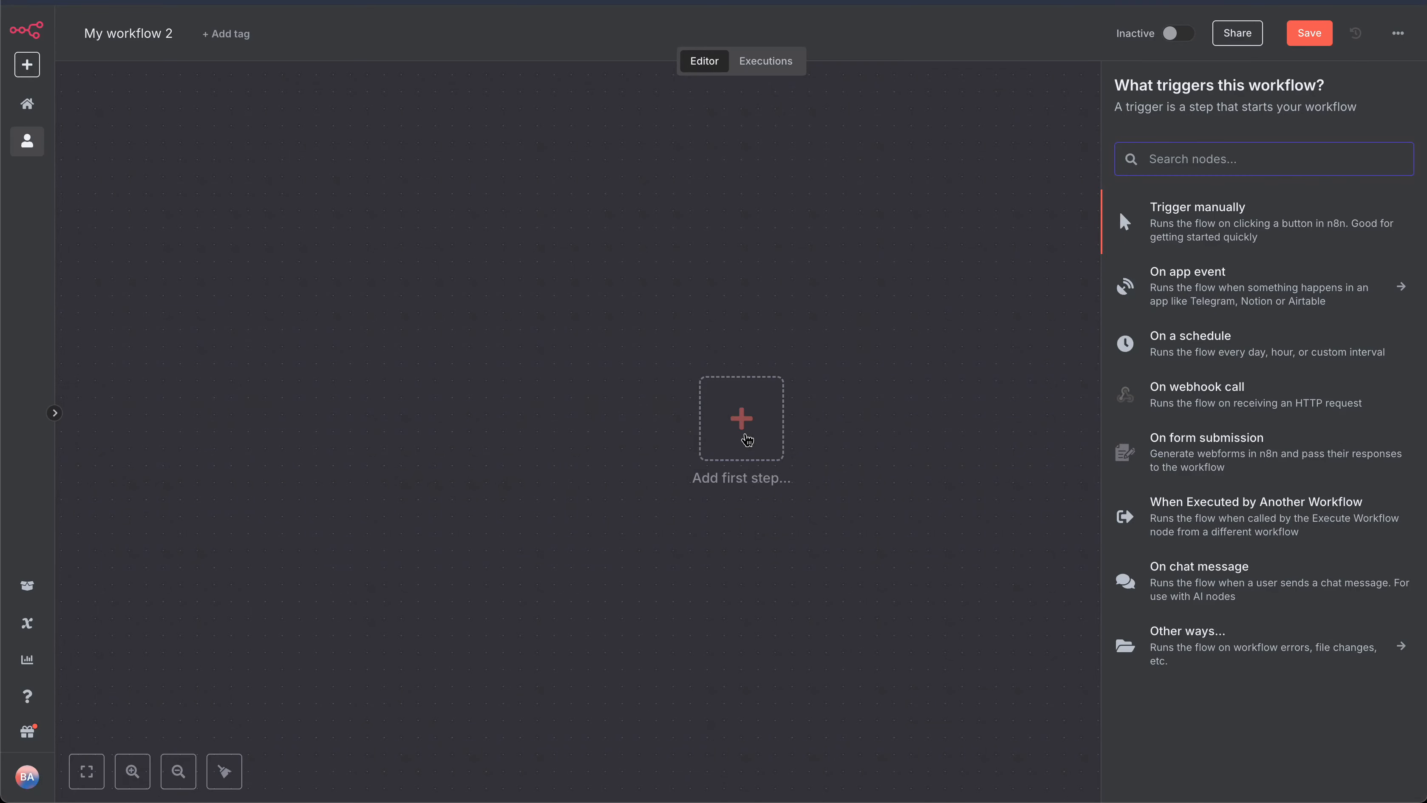
pyautogui.write('manu')
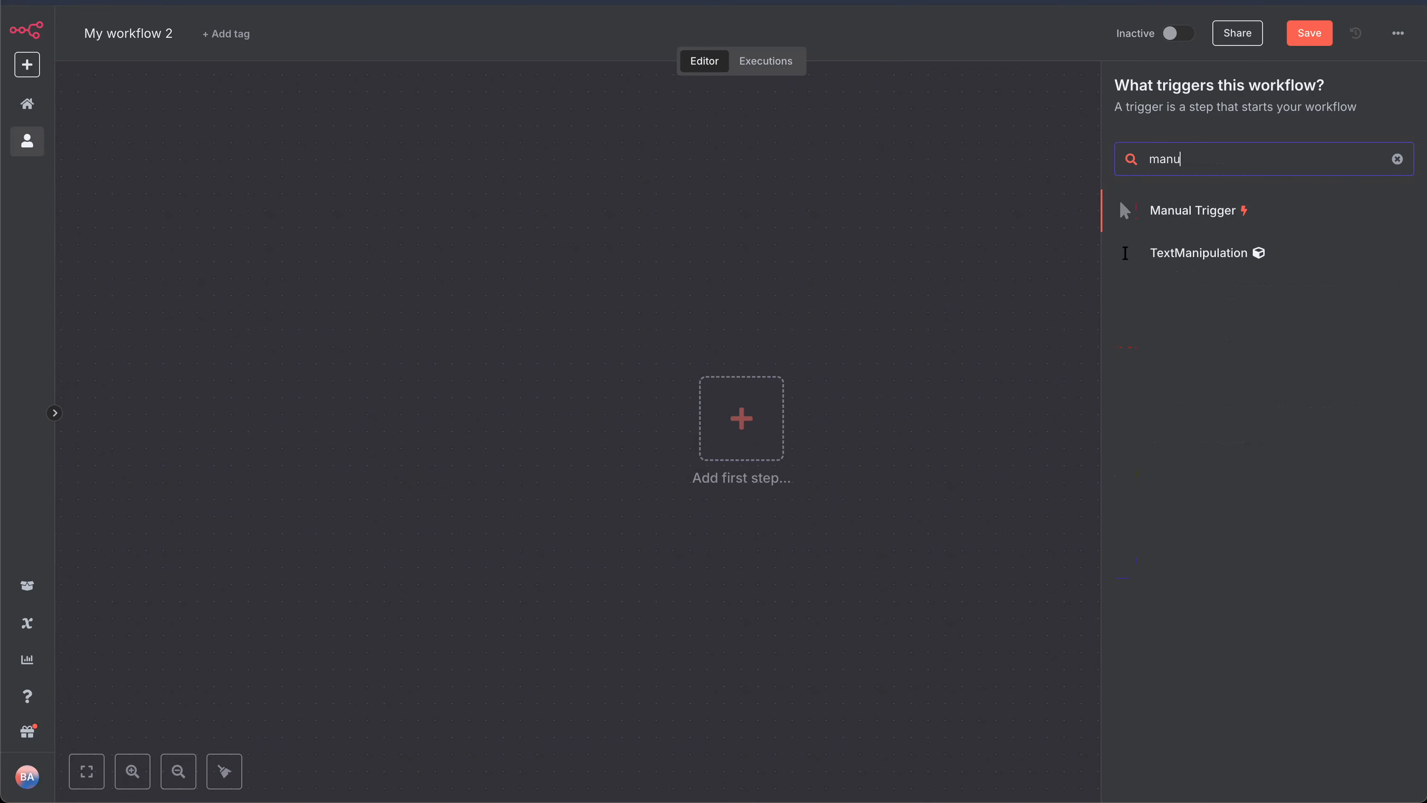
pyautogui.press('Return')
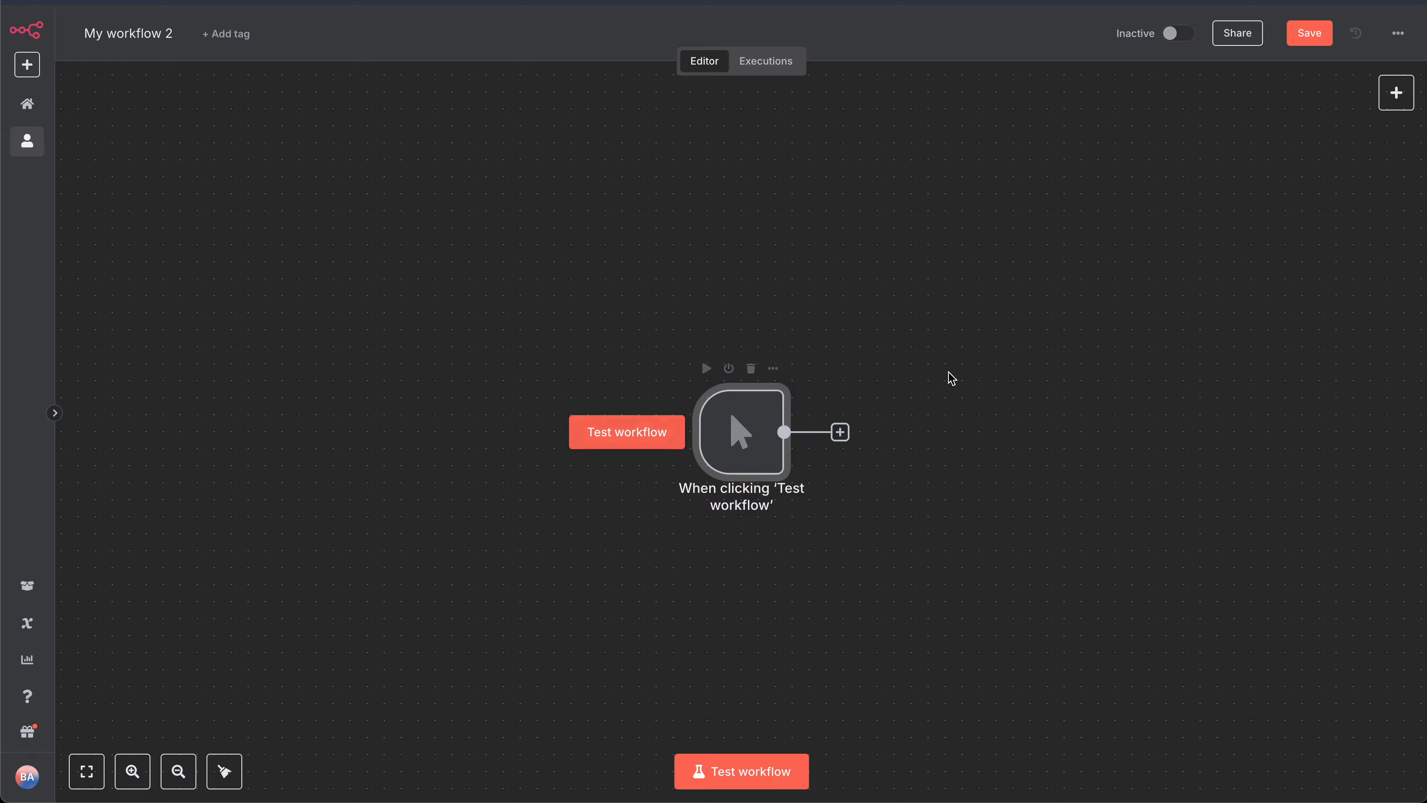
pyautogui.moveTo(946, 375); pyautogui.dragTo(627, 318)
pyautogui.click(528, 375)
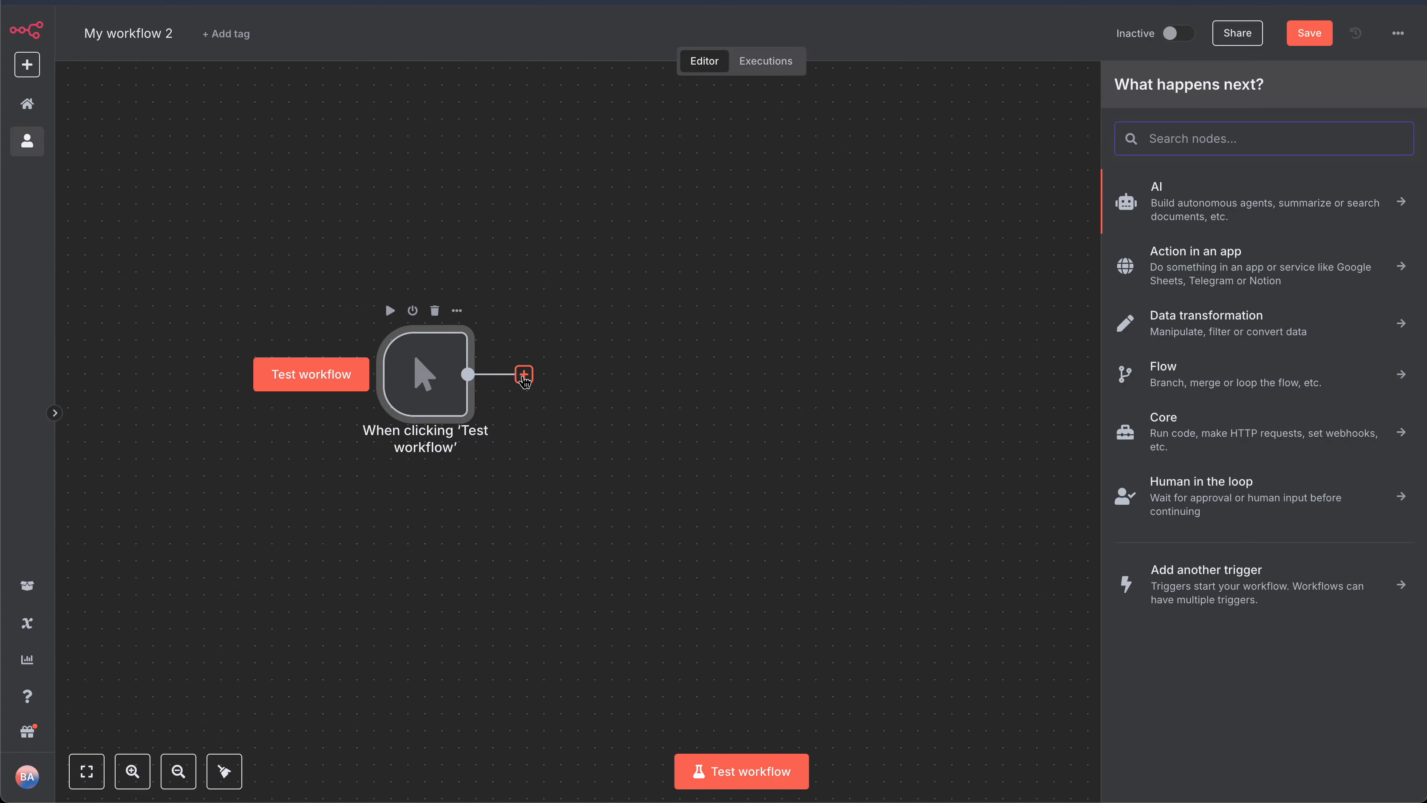
pyautogui.write('http')
pyautogui.press('Return')
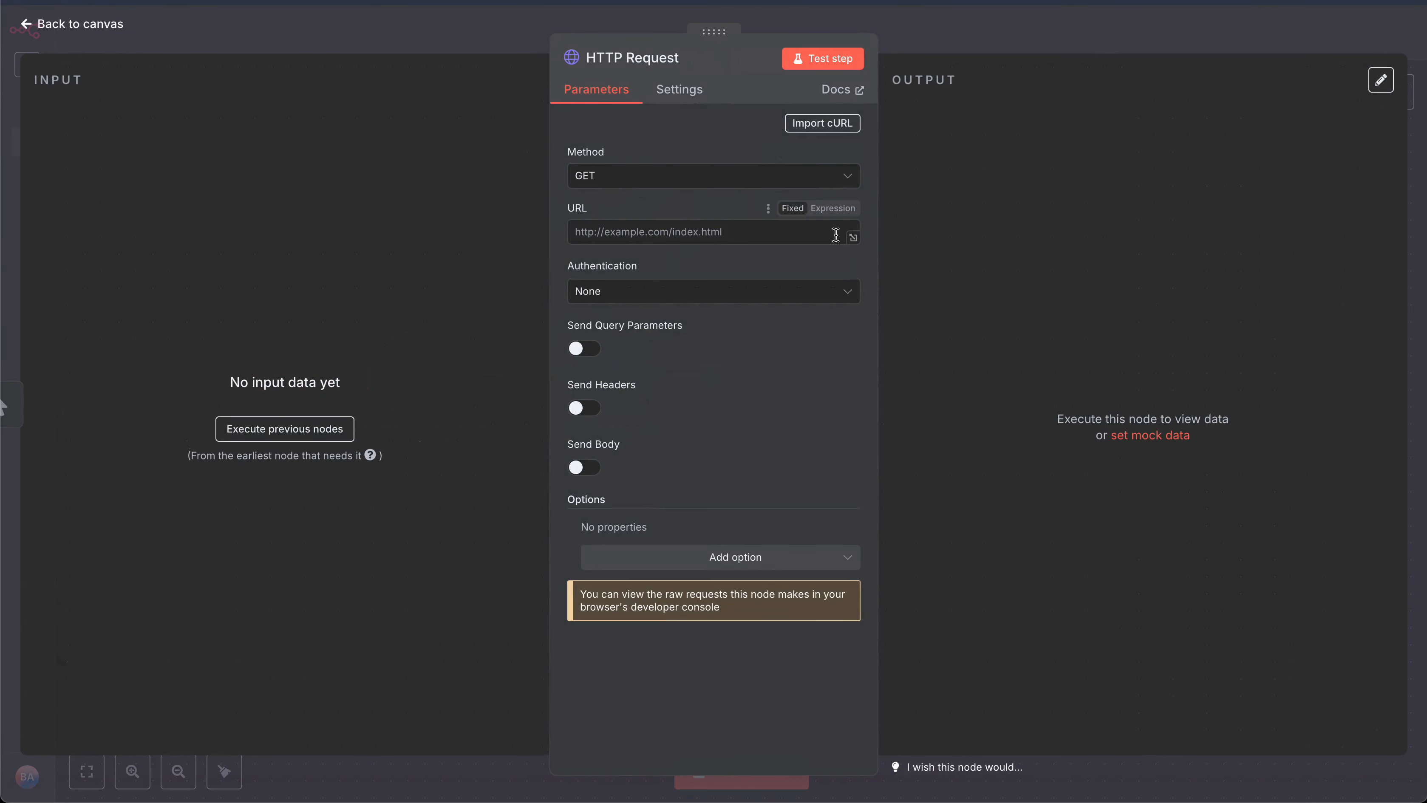
pyautogui.click(669, 230)
pyautogui.write('https://sites.projetosdeclientes.com.br/teste/wp-admin')
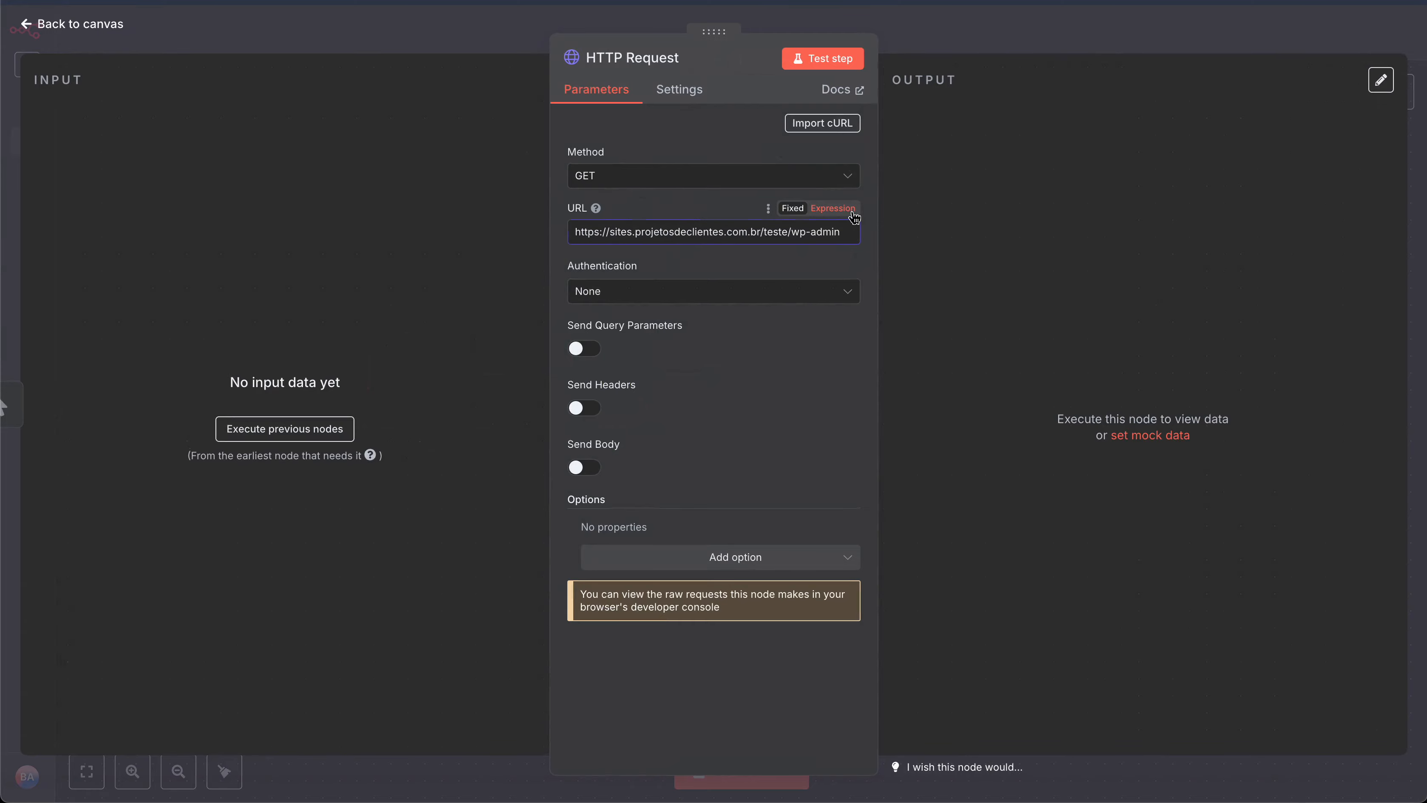
pyautogui.click(833, 208)
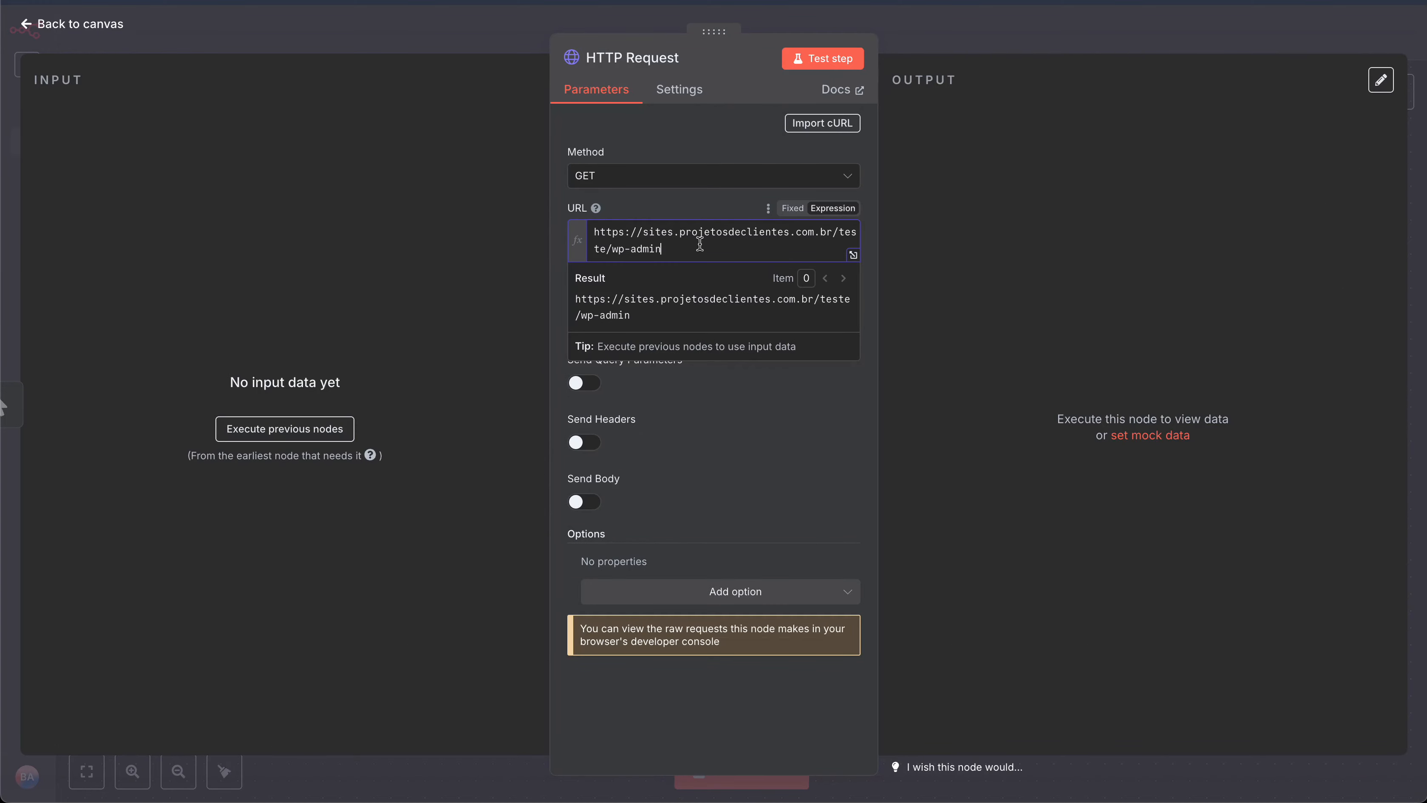
pyautogui.click(853, 255)
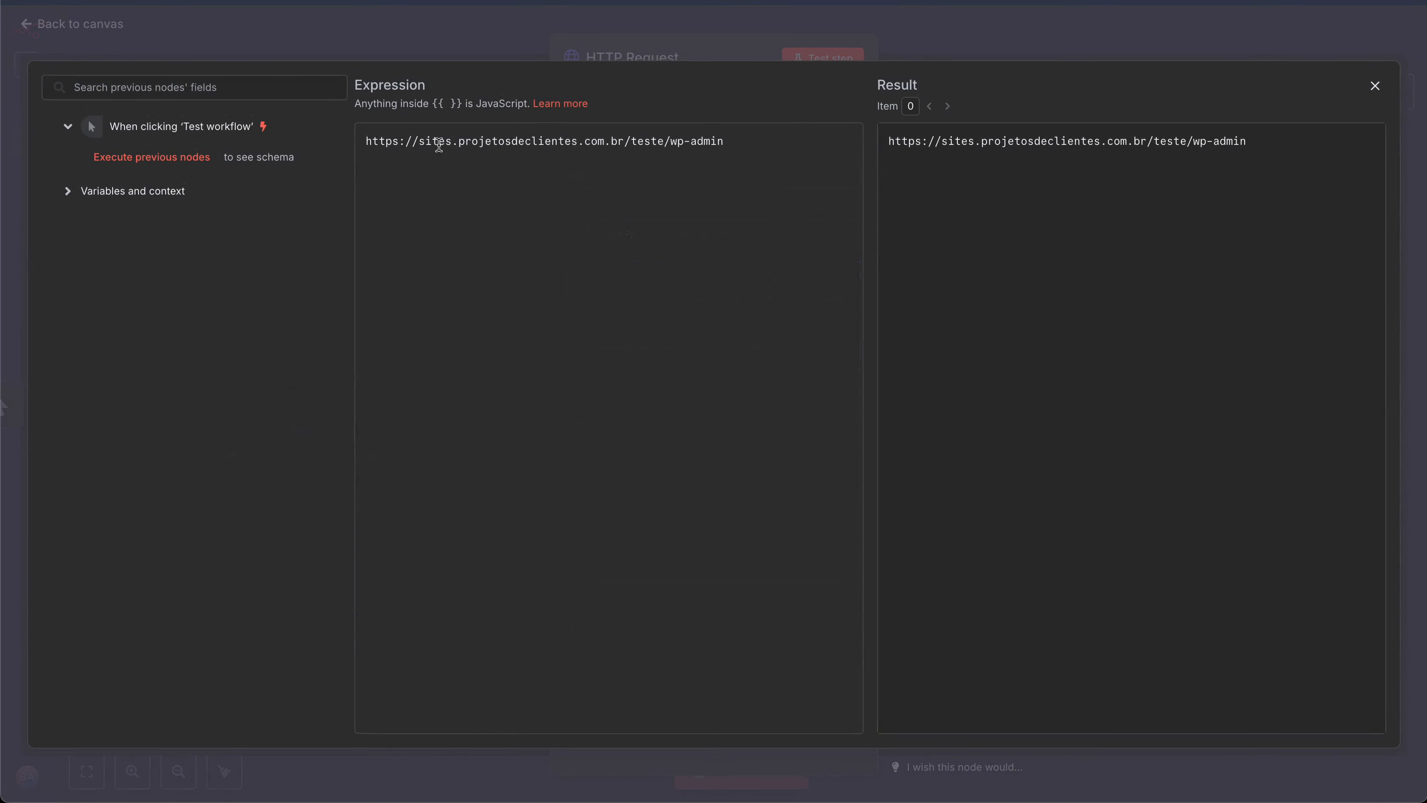
pyautogui.moveTo(419, 142); pyautogui.dragTo(649, 142)
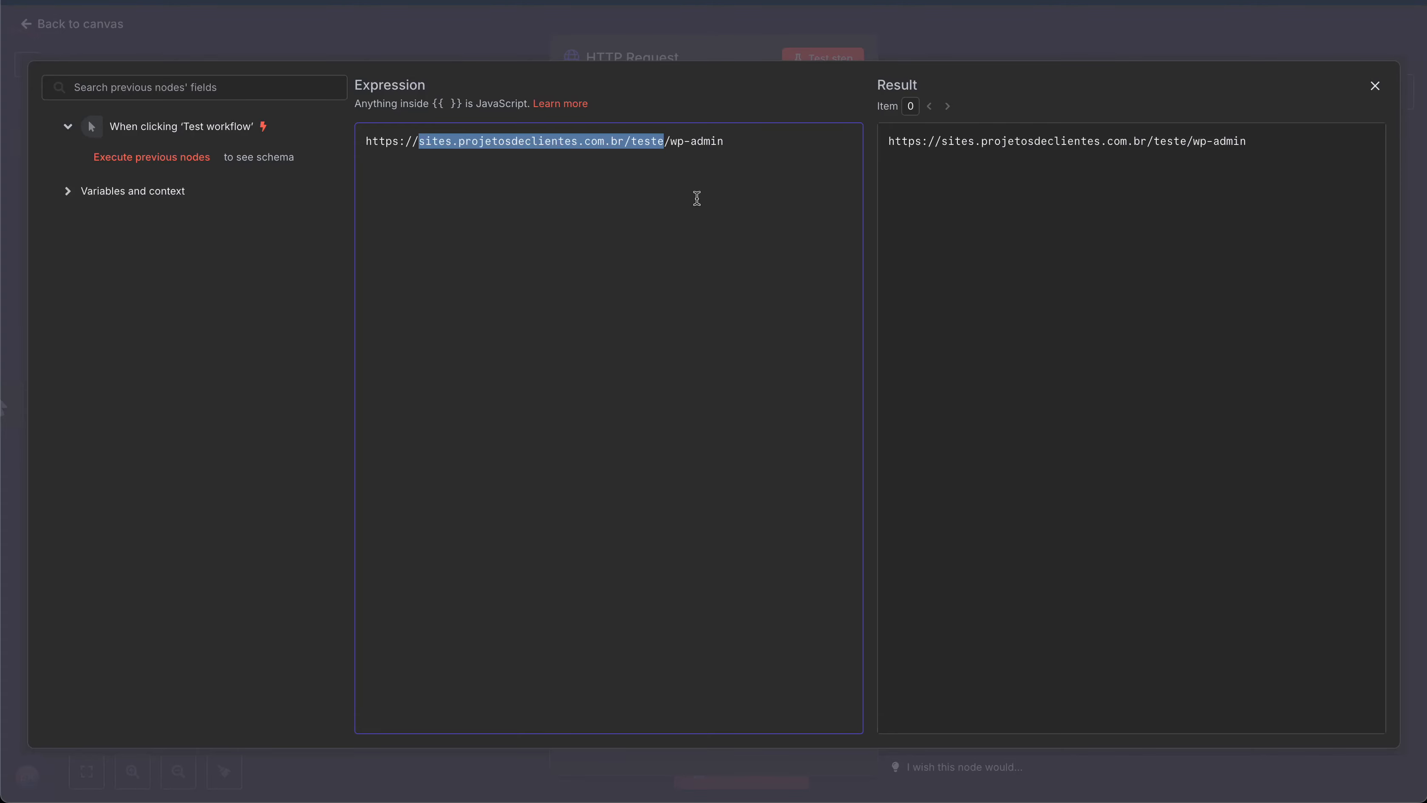
pyautogui.write('meu')
pyautogui.press('BackSpace')
pyautogui.press('BackSpace')
pyautogui.press('BackSpace')
pyautogui.write('seusite.com.br')
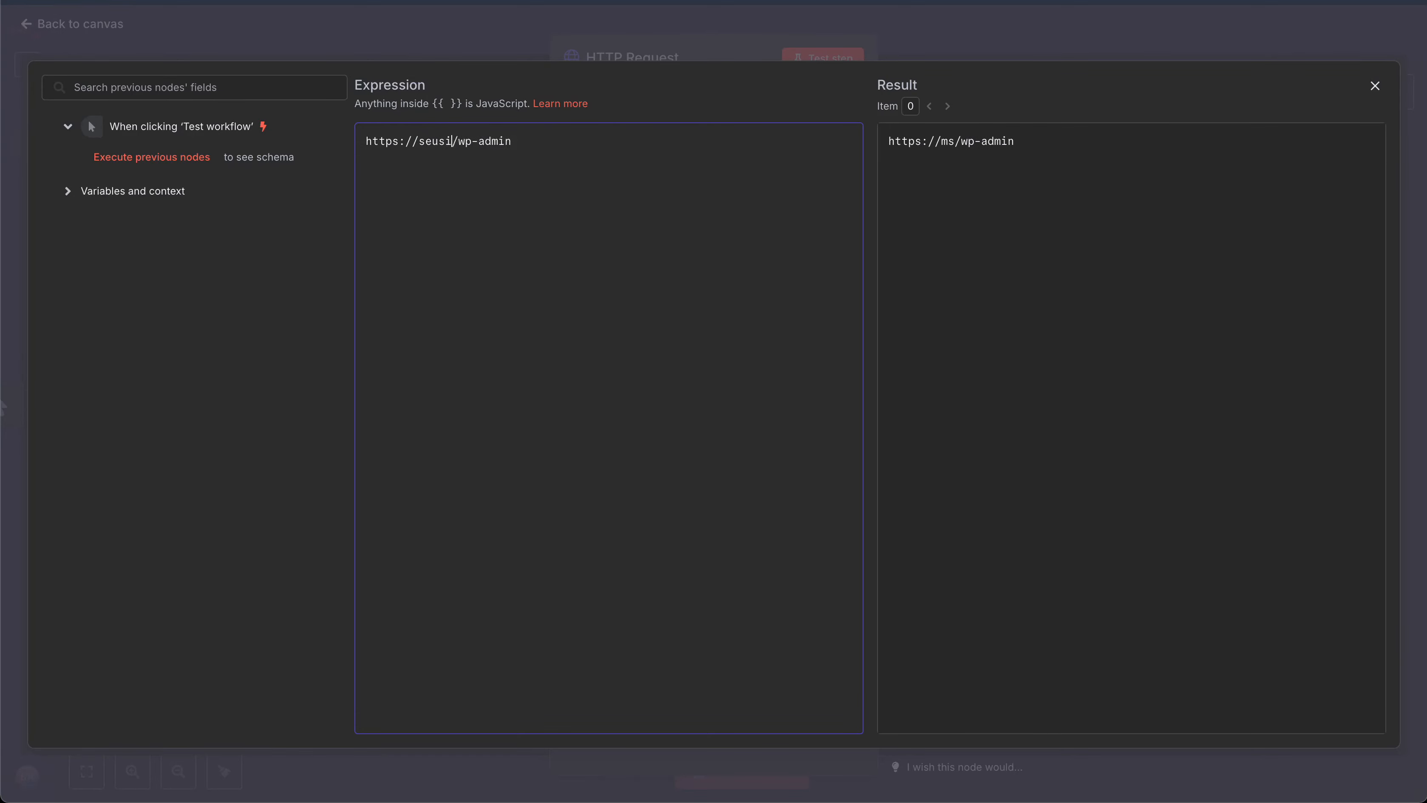
# Undo the site address replacement in the URL expression to restore sites.projetosdeclientes.com.br/teste
pyautogui.moveTo(572, 142); pyautogui.dragTo(512, 143)
pyautogui.click(604, 148)
pyautogui.press('super+z')
pyautogui.press('super+z')
pyautogui.press('super+z')
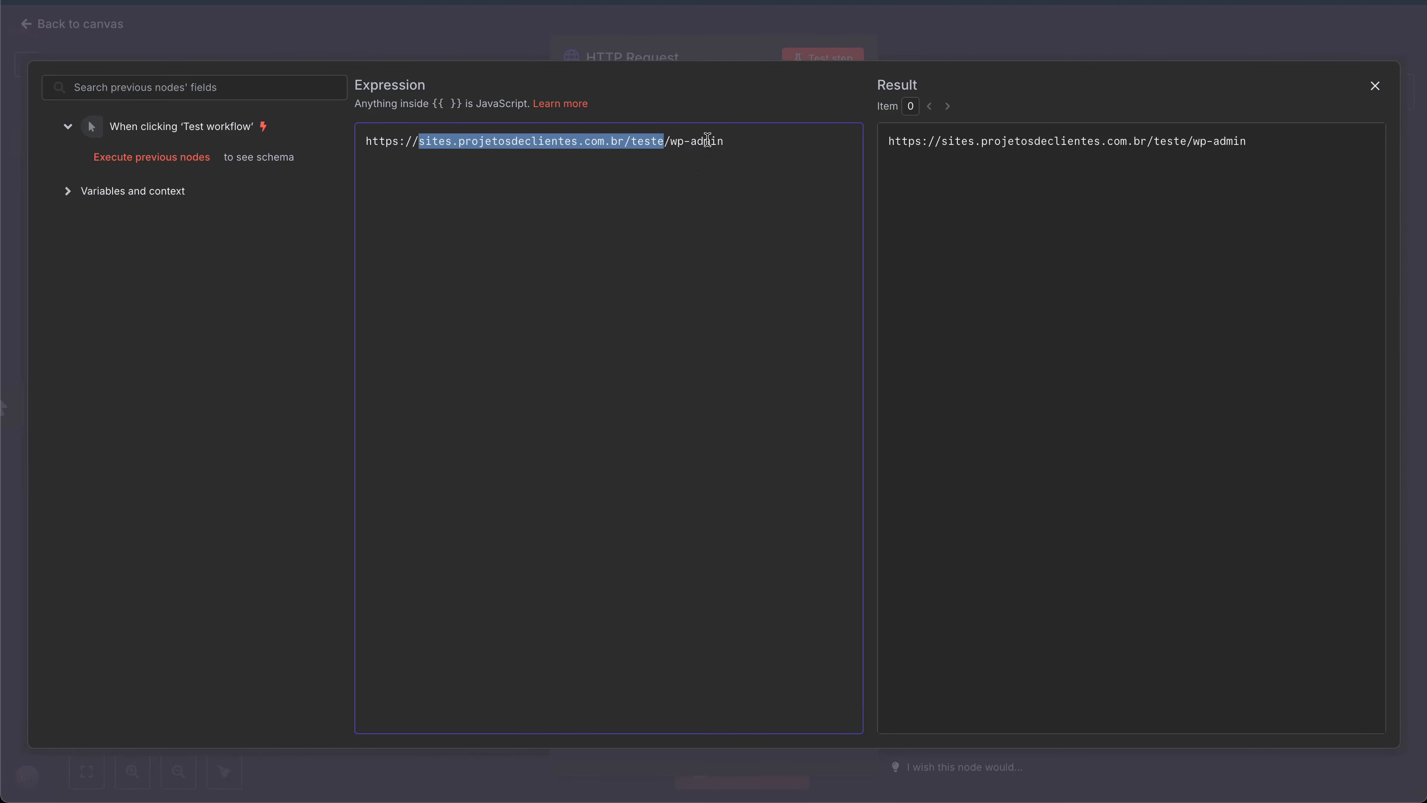
# Replace admin at the end of the URL expression with json/wp/v2 and copy the full URL
pyautogui.doubleClick(707, 140)
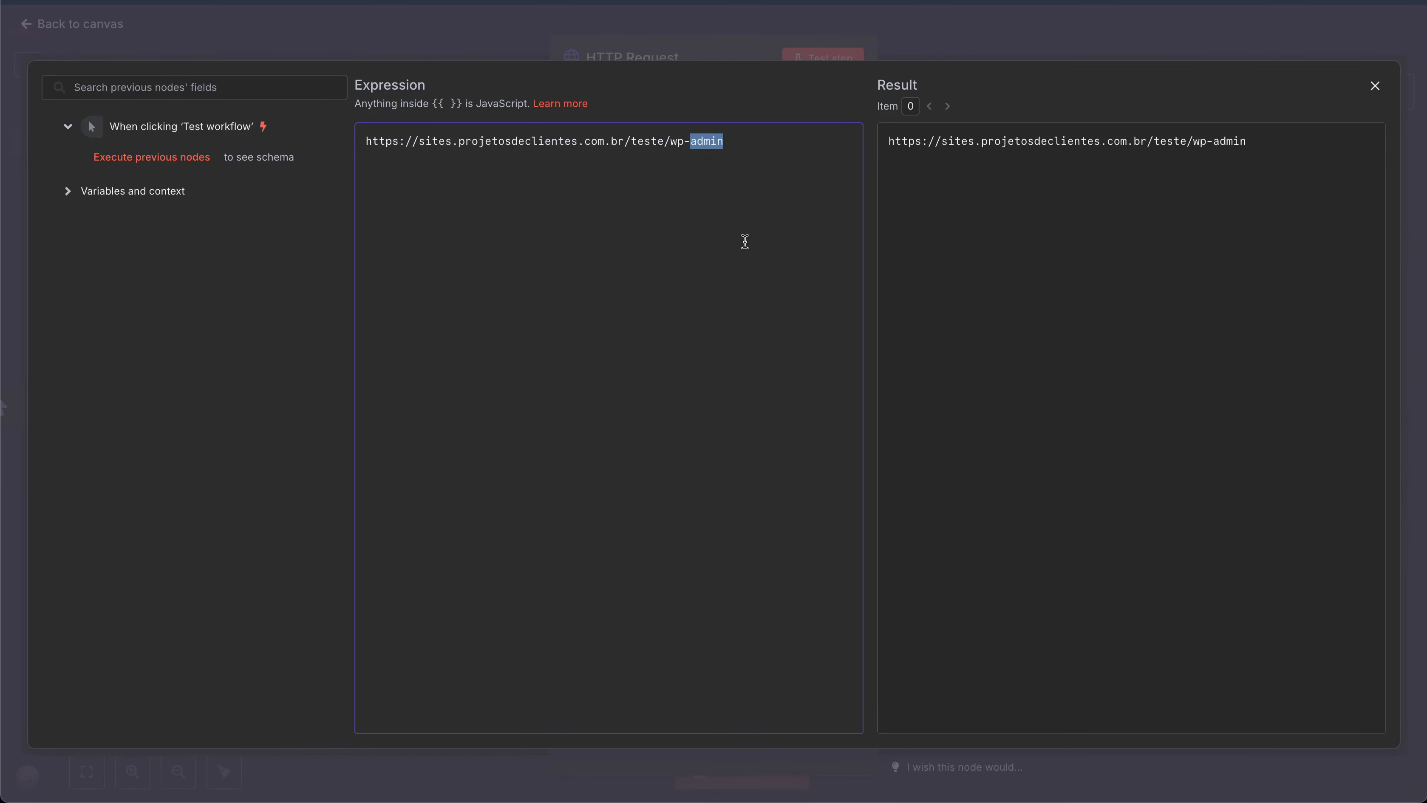
pyautogui.write('json/wp/v2')
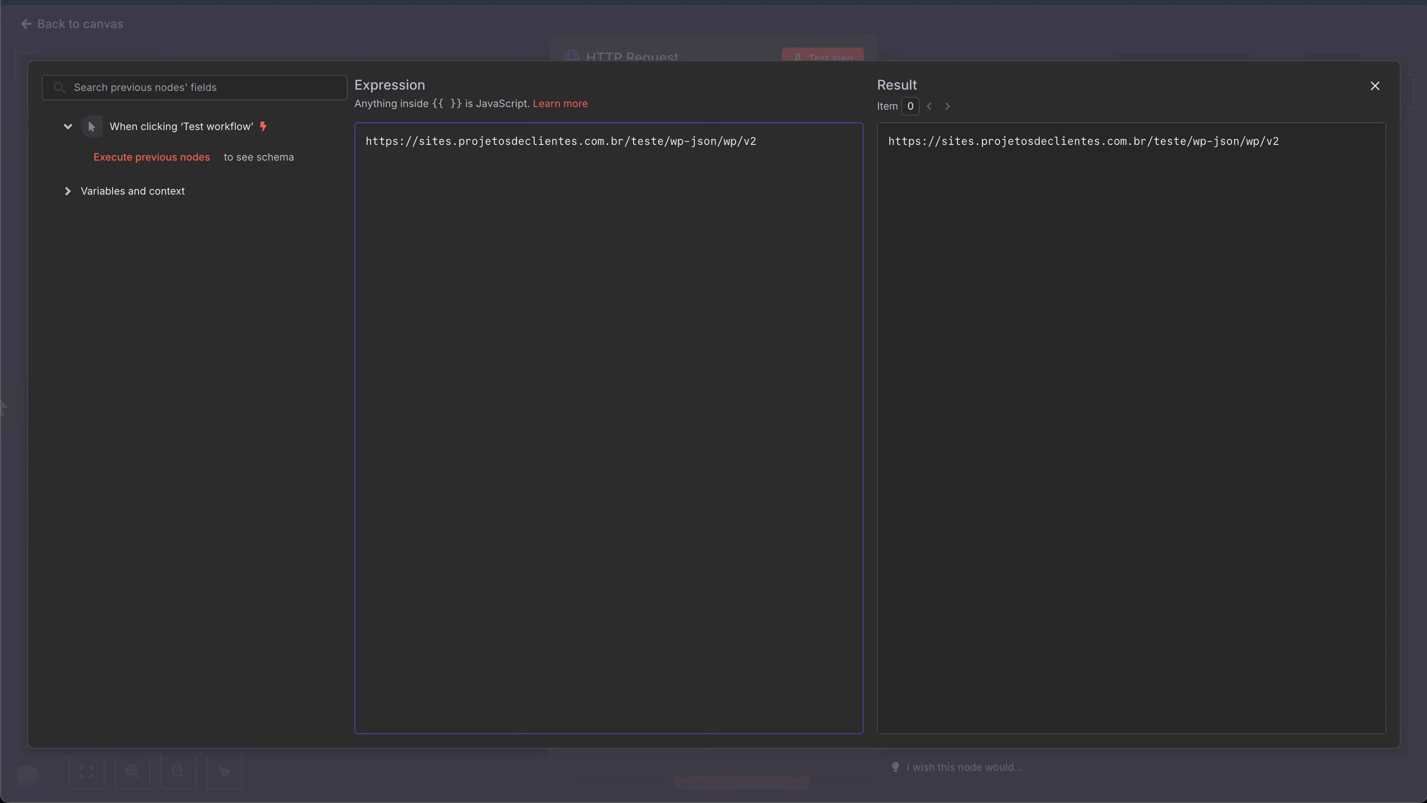
pyautogui.tripleClick(594, 149)
pyautogui.press('super+c')
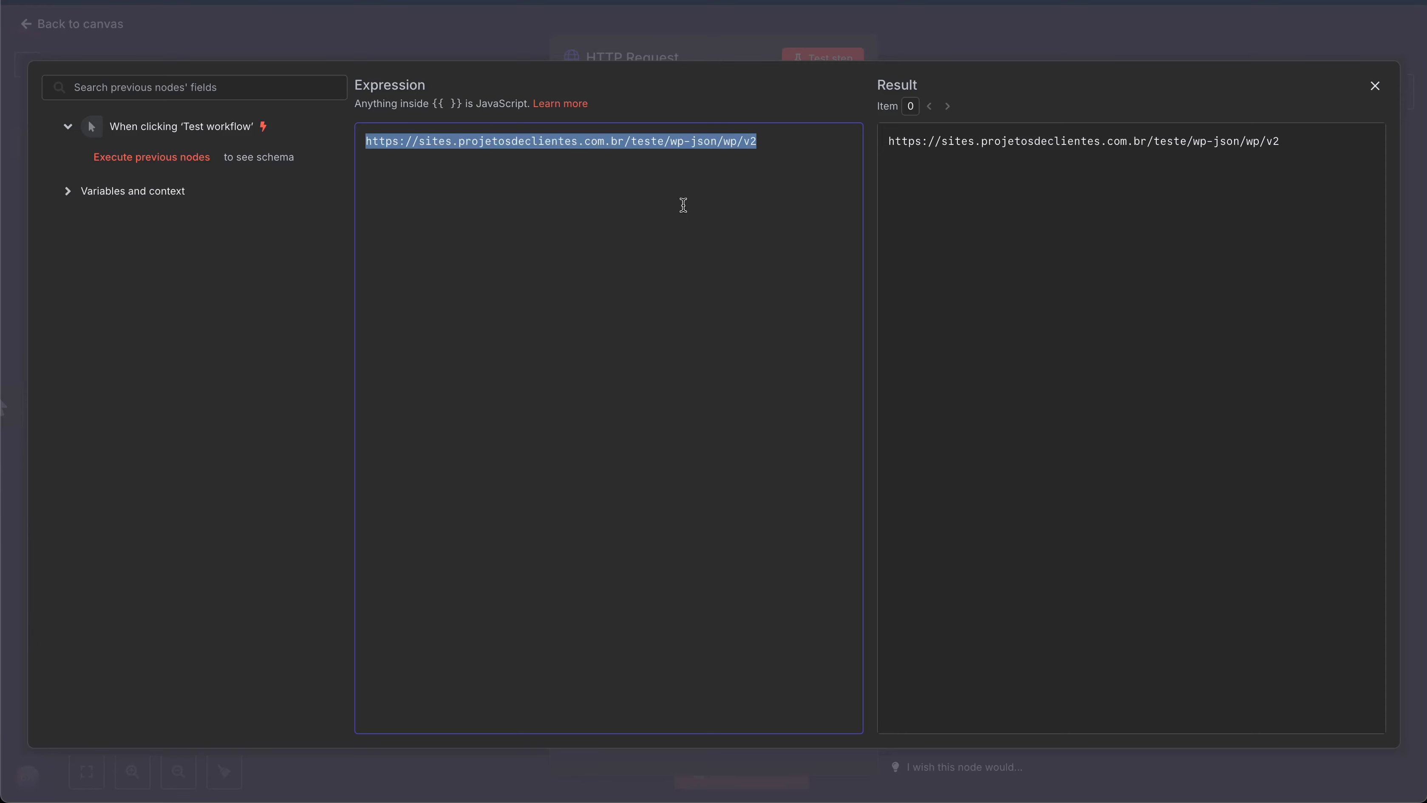
# Switch to a new browser tab, load the copied wp-json/wp/v2 URL and examine its response with formatting turned on
pyautogui.press('super+grave')
pyautogui.click(293, 5)
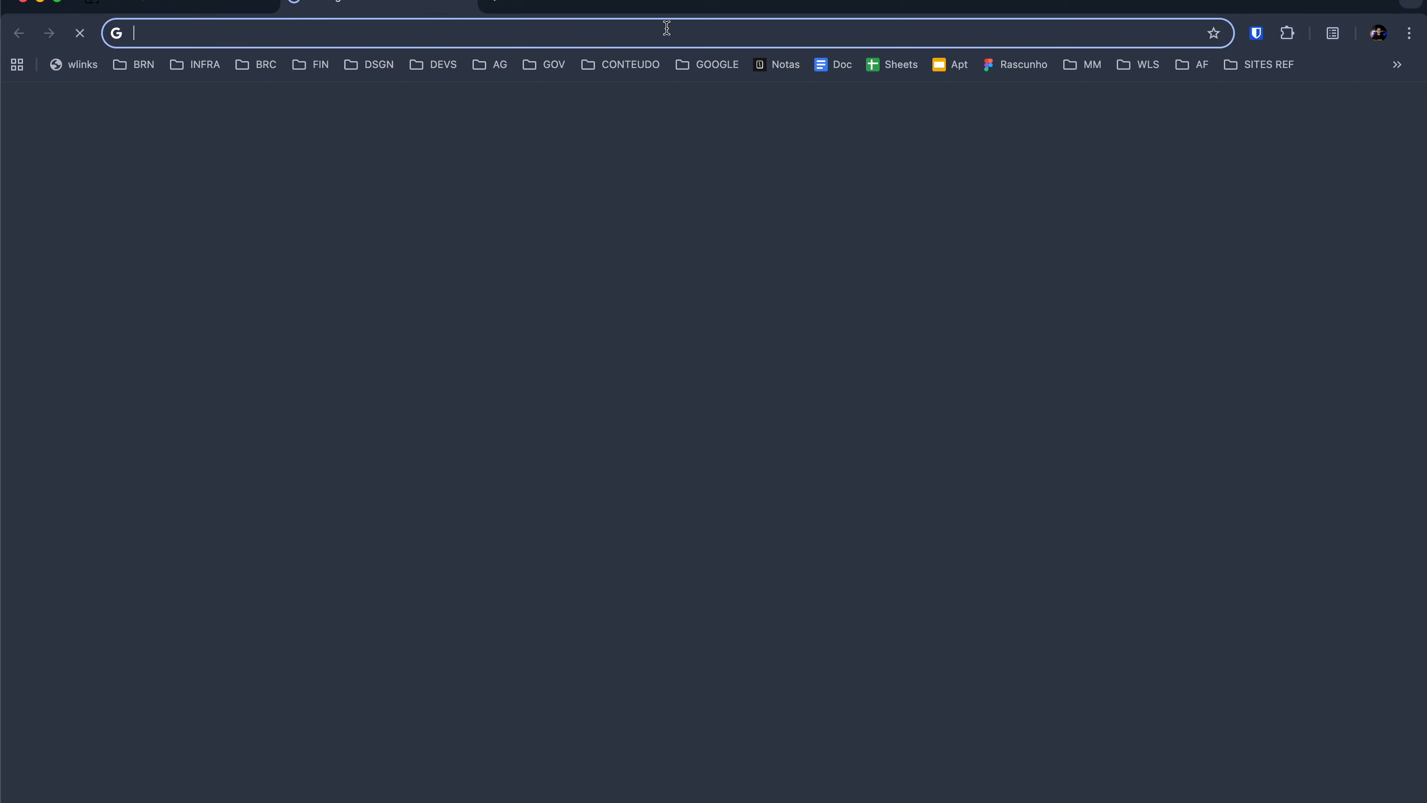
pyautogui.press('super+v')
pyautogui.press('Return')
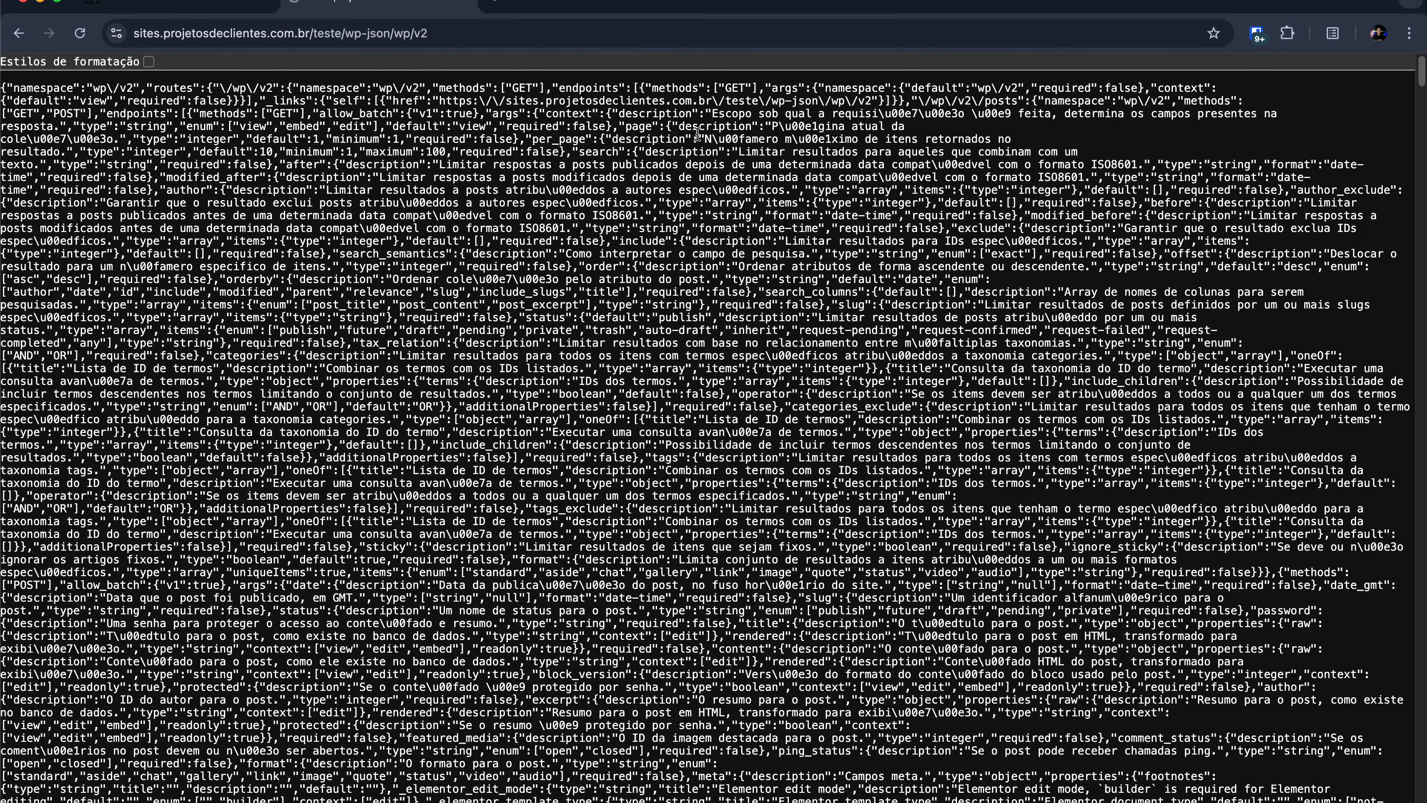
pyautogui.click(149, 62)
pyautogui.scroll(-3, 540, 297)
pyautogui.scroll(-1, 540, 296)
pyautogui.scroll(5, 668, 372)
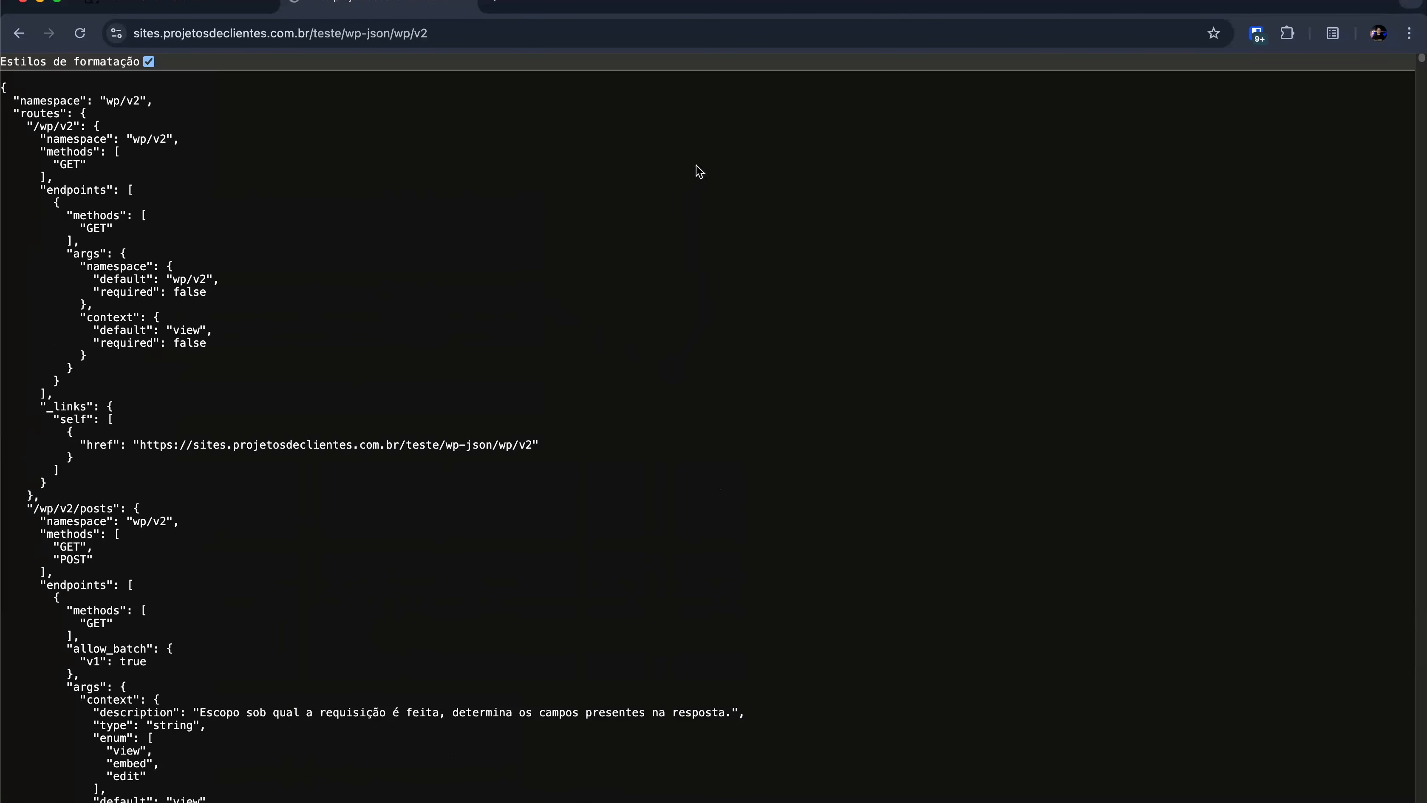
# Add /posts to the API address in the browser and examine the posts response with formatting
pyautogui.click(481, 34)
pyautogui.write('/posts')
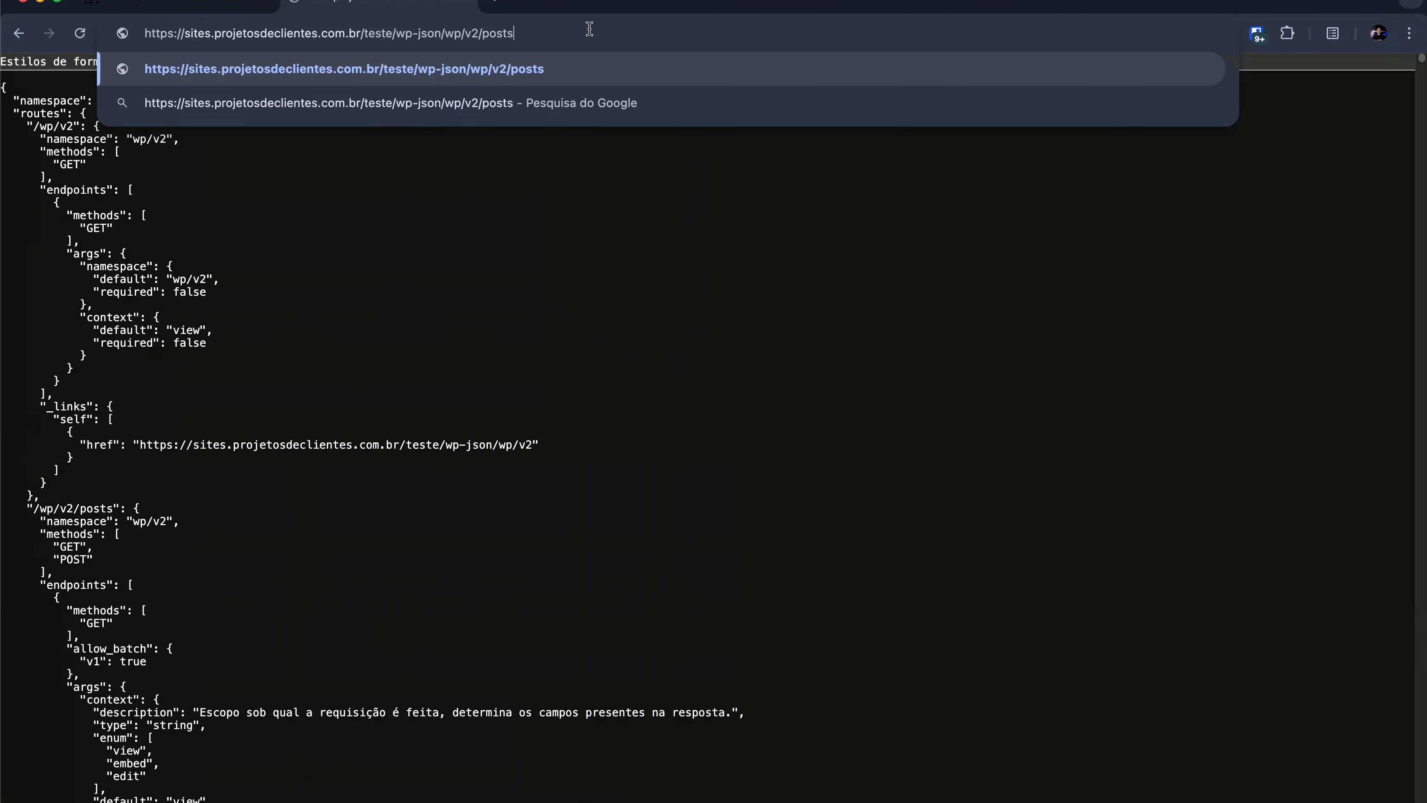
pyautogui.press('Return')
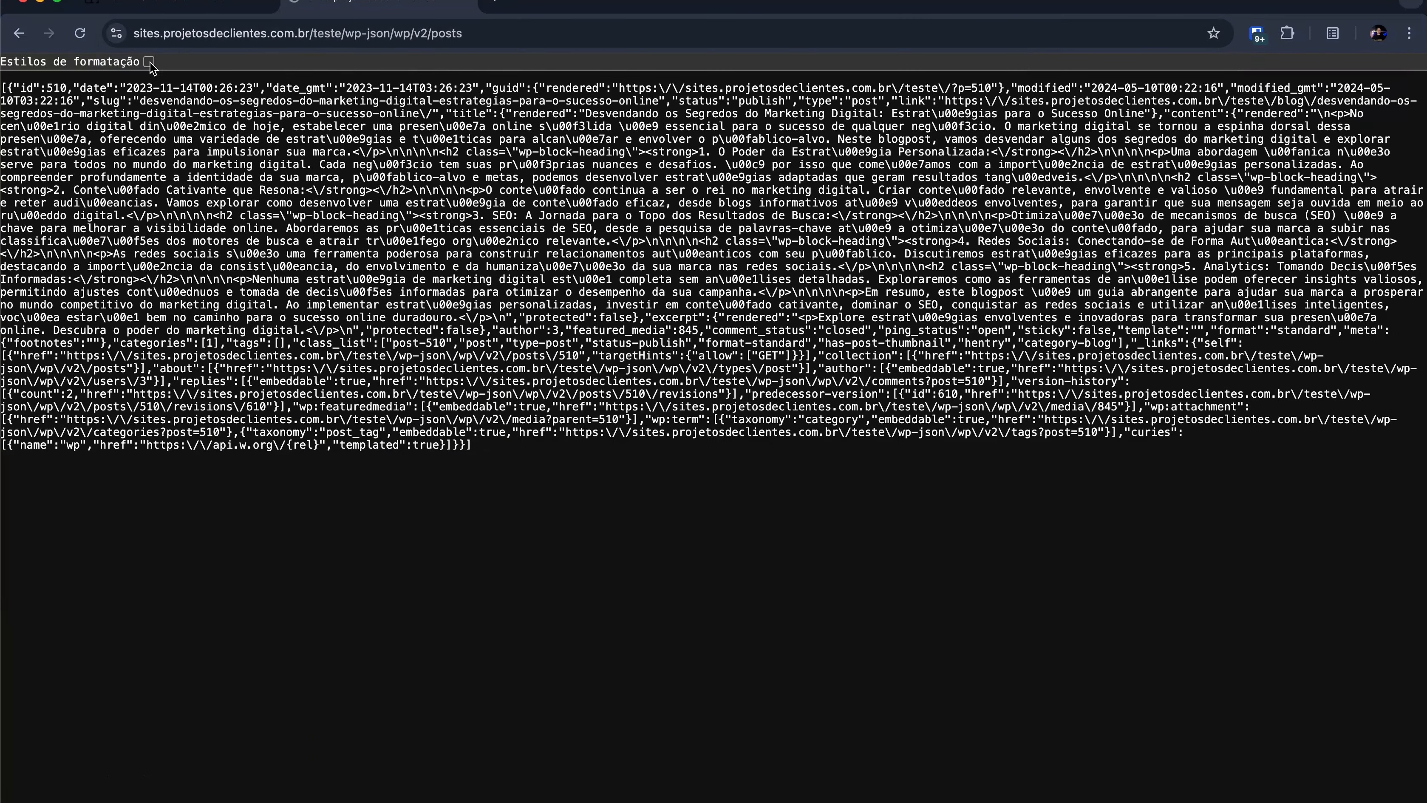
pyautogui.click(149, 62)
pyautogui.click(148, 62)
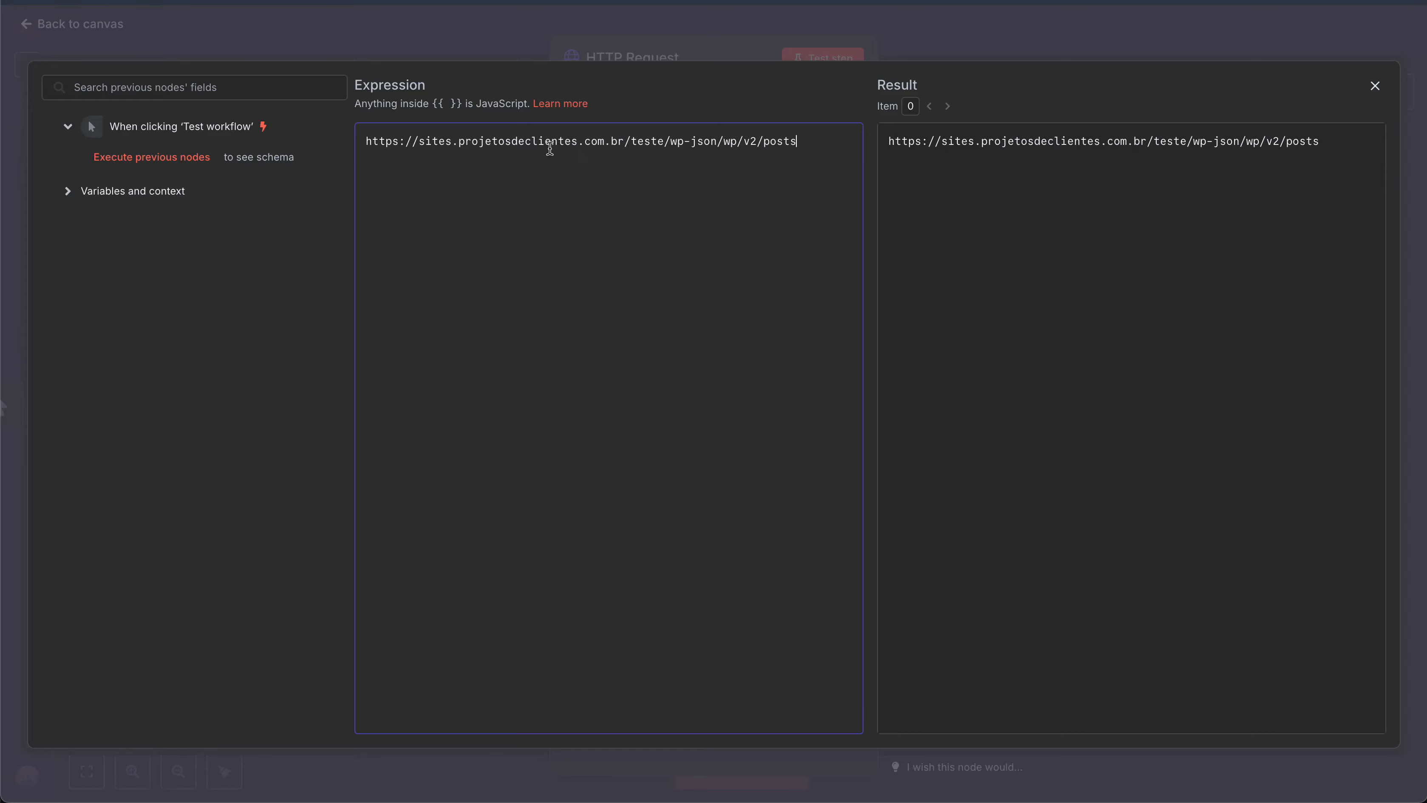
# Back in n8n, test the HTTP Request with the URL ending in /wp-json/wp/v2/posts and examine the returned JSON
pyautogui.click(710, 32)
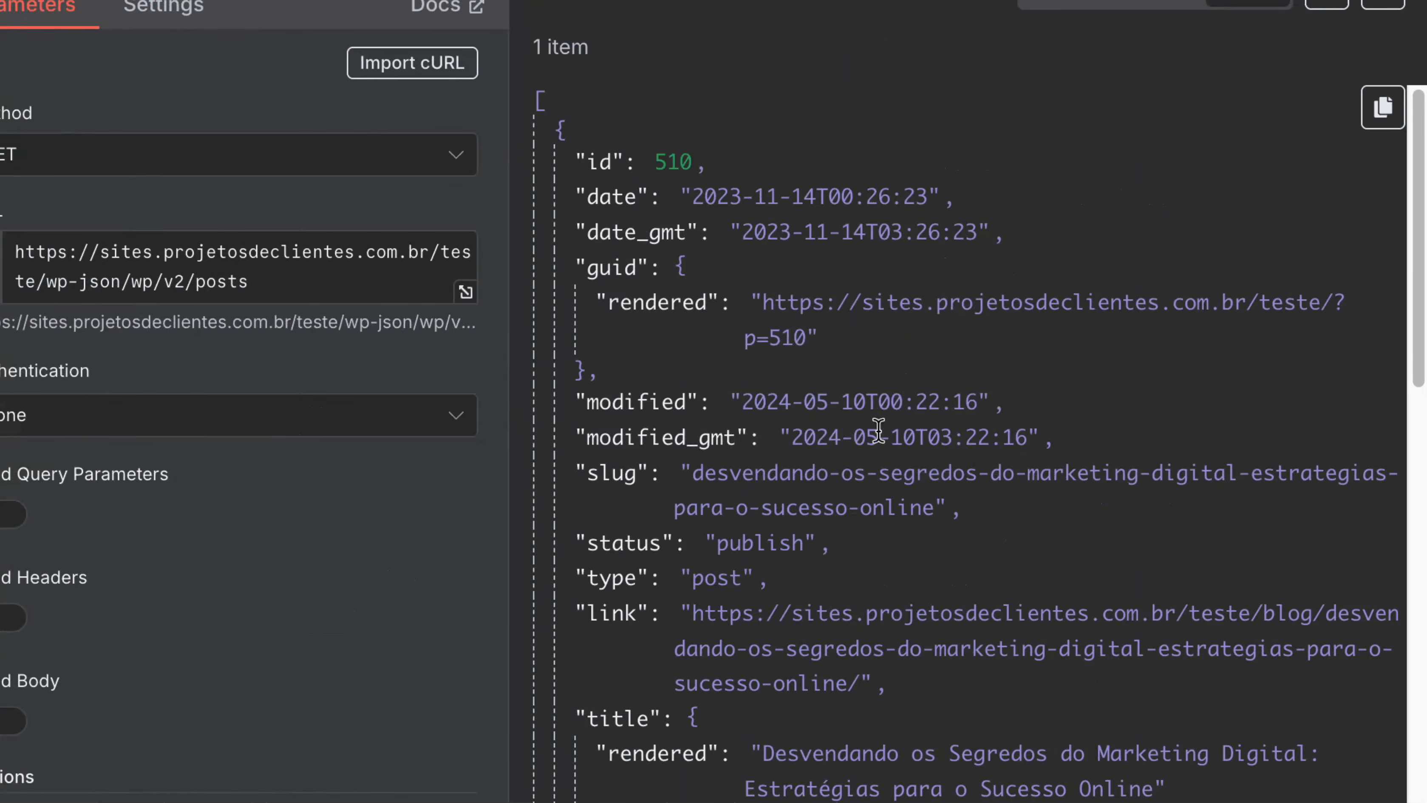
pyautogui.scroll(-10, 1410, 404)
pyautogui.scroll(10, 1408, 400)
pyautogui.scroll(-5, 782, 398)
pyautogui.scroll(5, 785, 398)
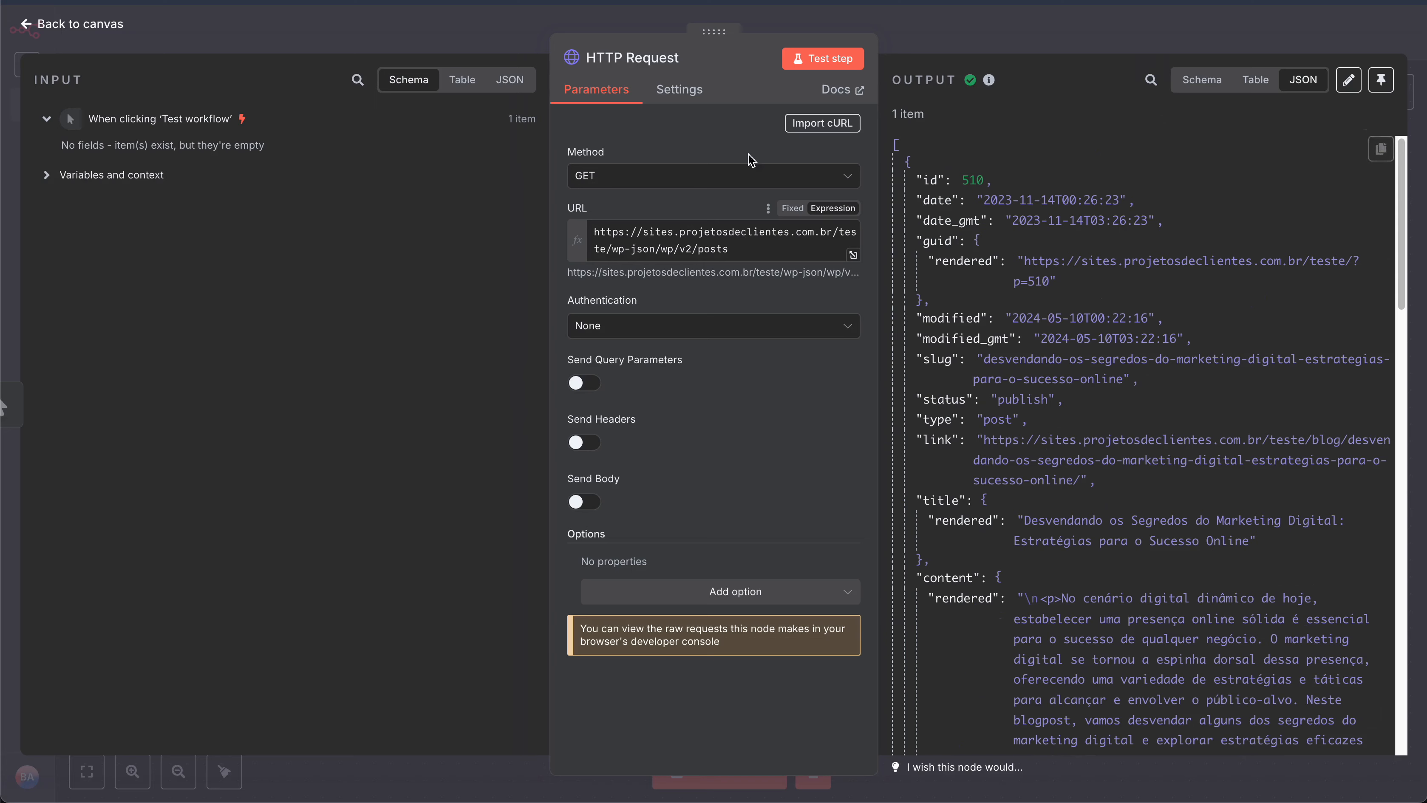
# Set the HTTP Request method to POST and its authentication to Generic Credential Type with Basic Auth
pyautogui.click(627, 179)
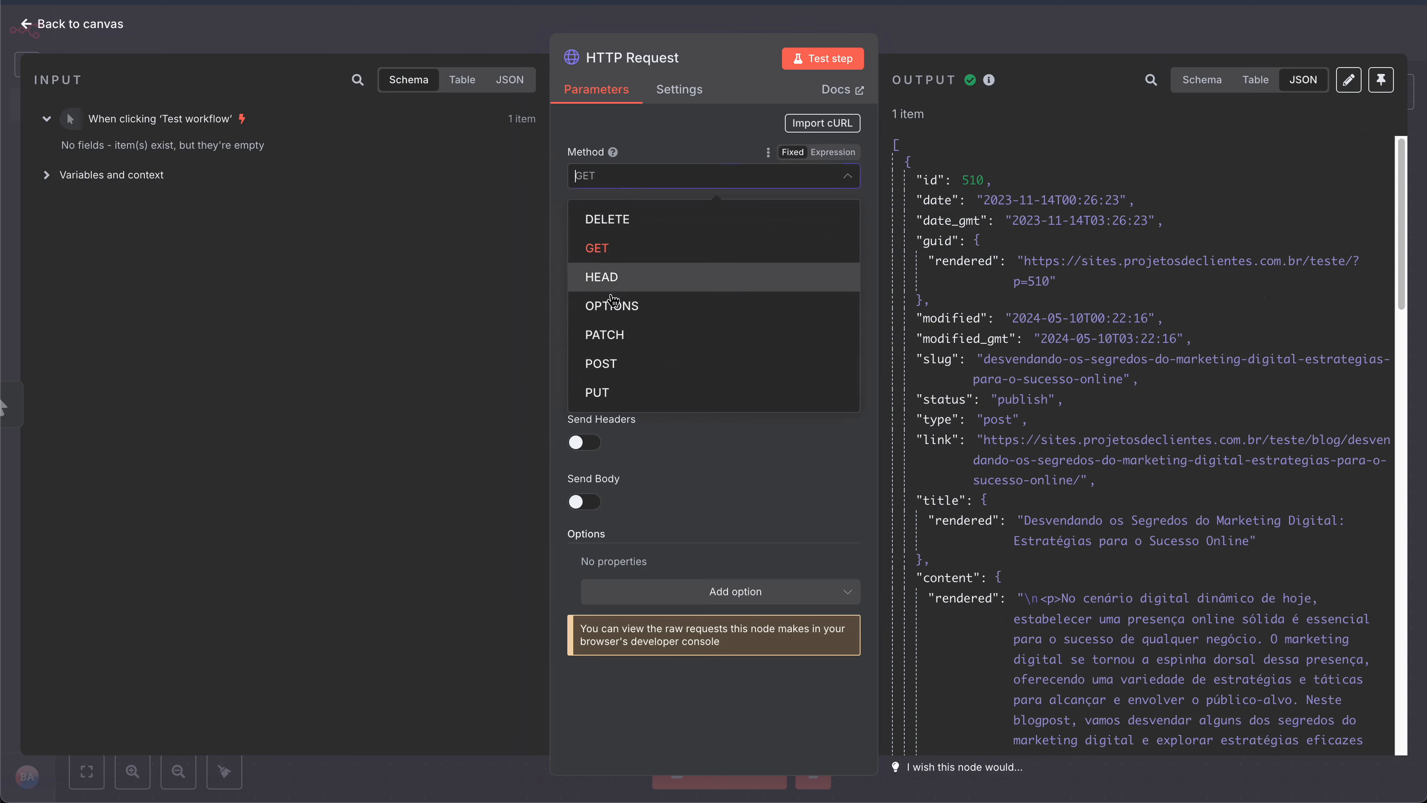
pyautogui.click(627, 374)
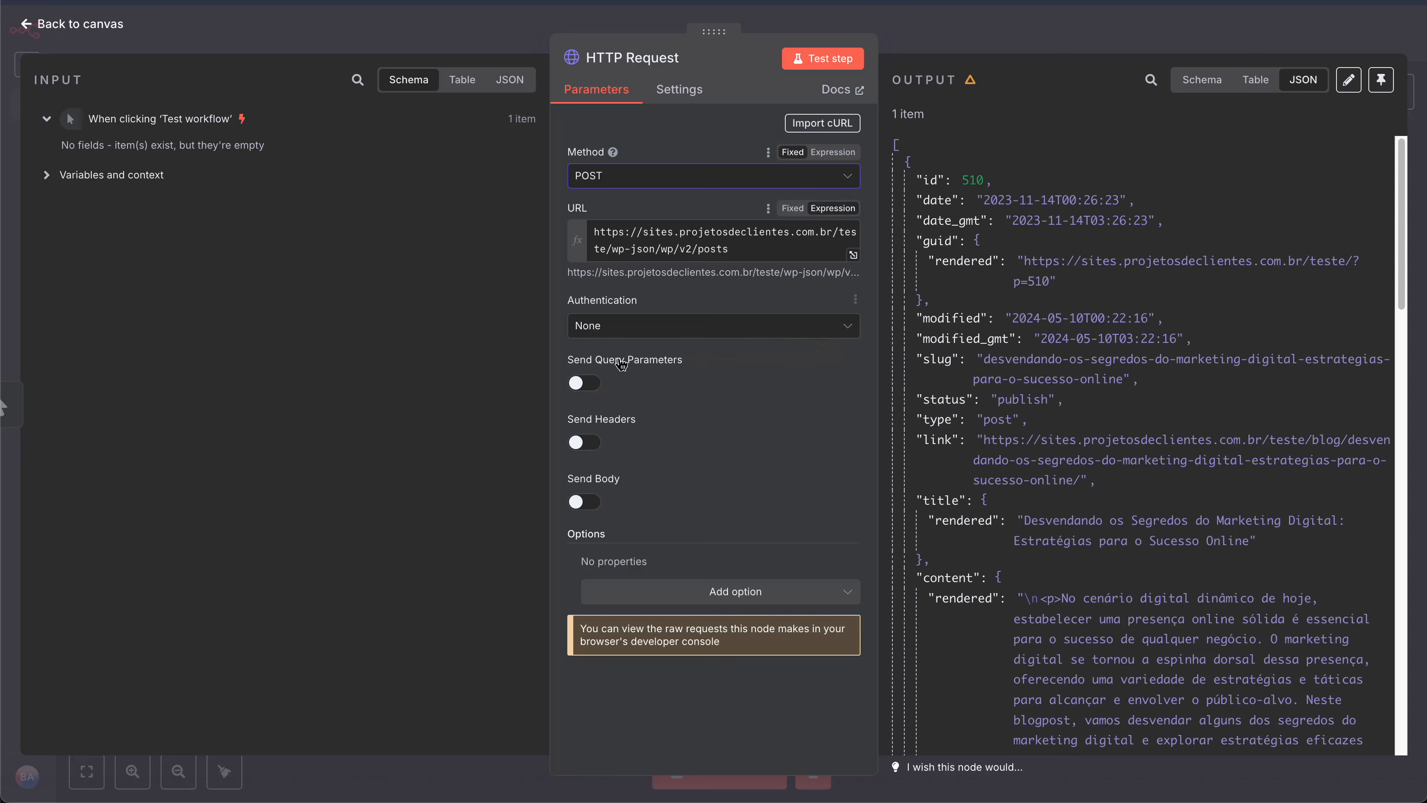
pyautogui.click(717, 336)
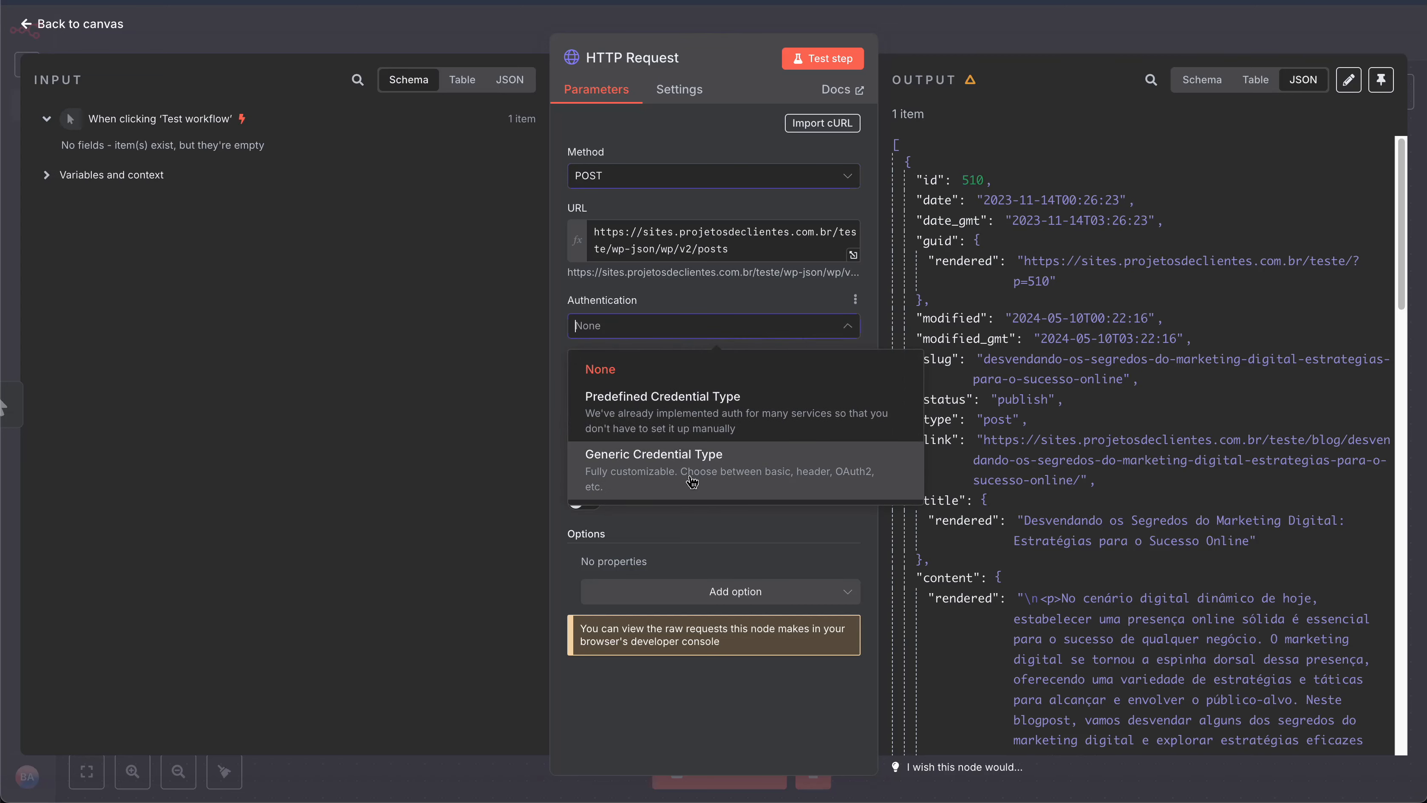
pyautogui.click(789, 464)
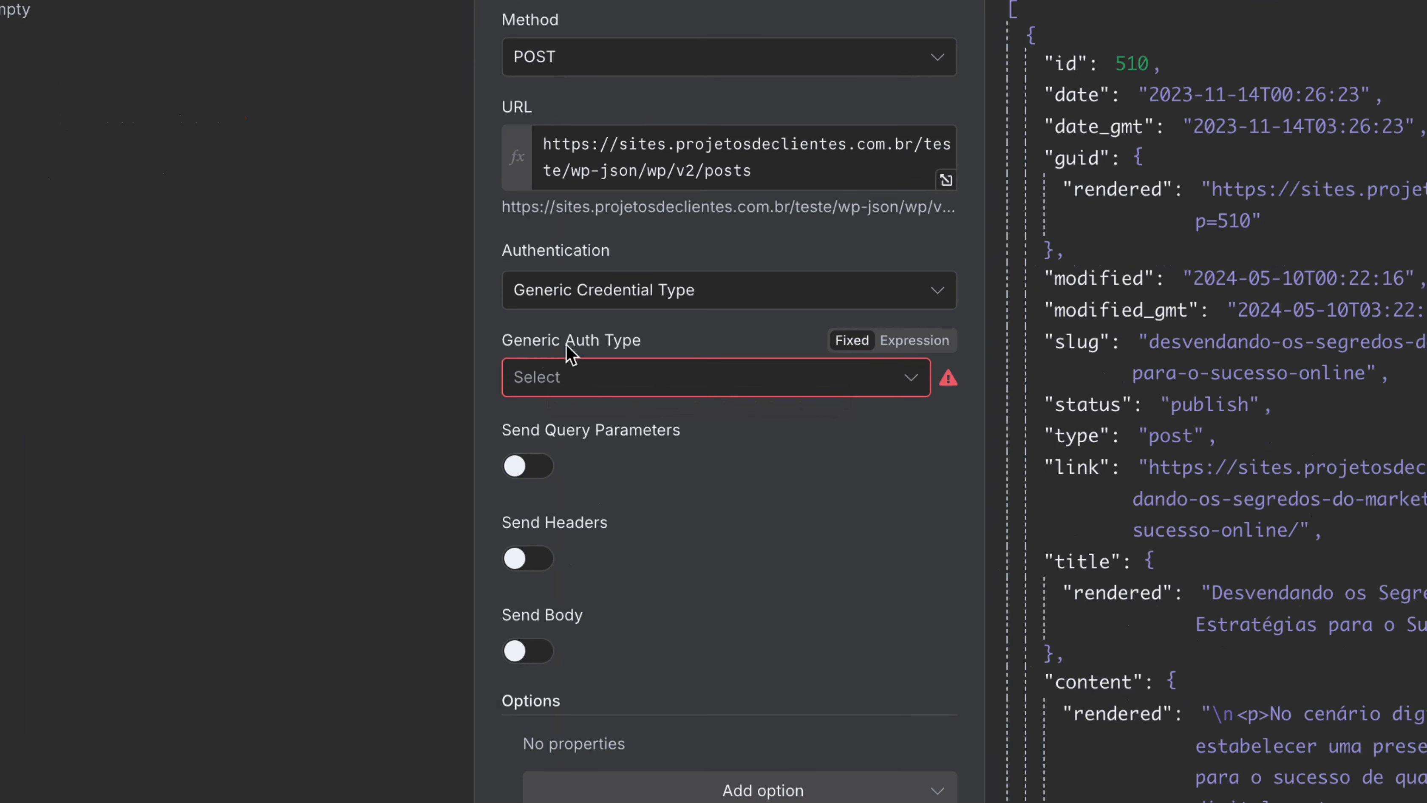
pyautogui.click(631, 388)
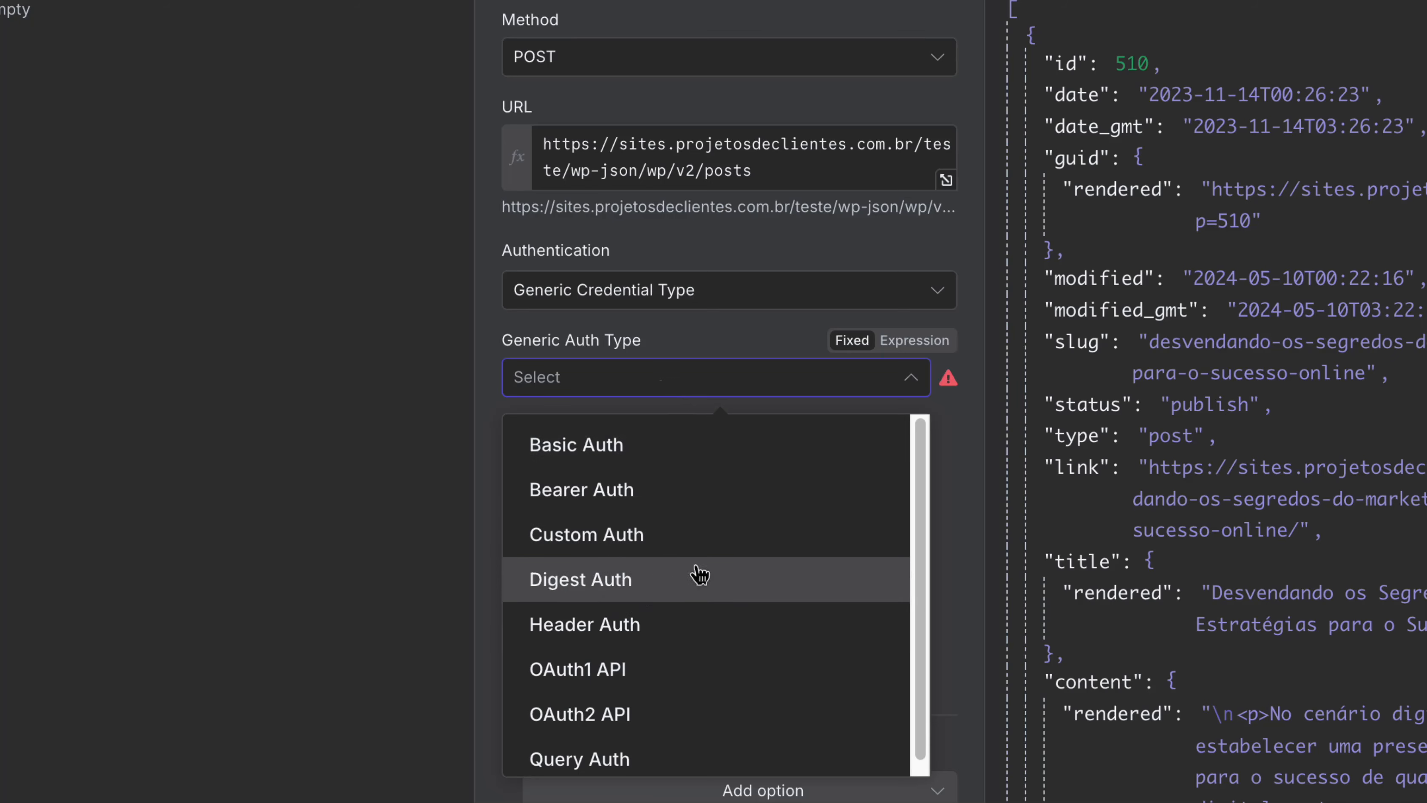
pyautogui.click(736, 452)
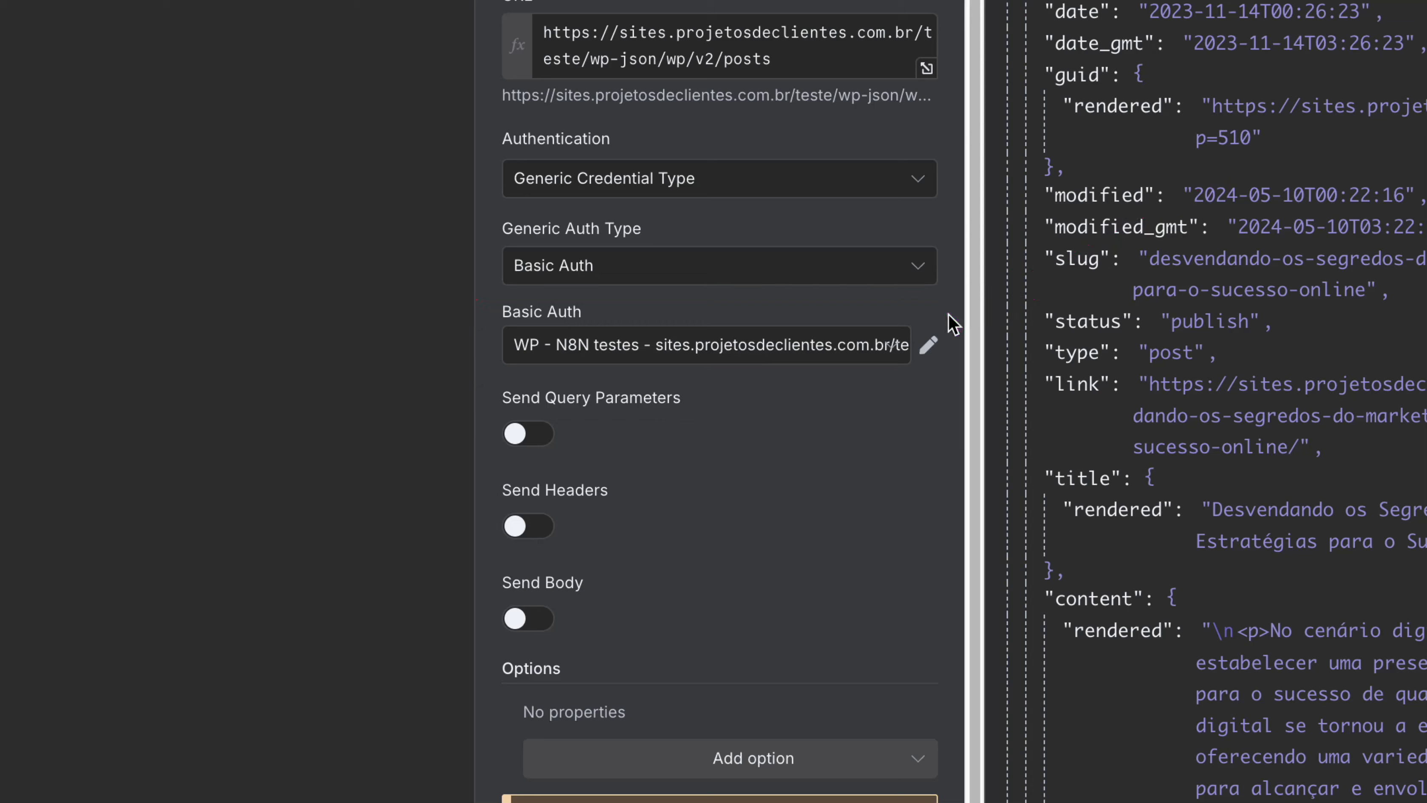
# Create a new Basic Auth credential for the request and name it WP Testes
pyautogui.click(900, 345)
pyautogui.click(557, 772)
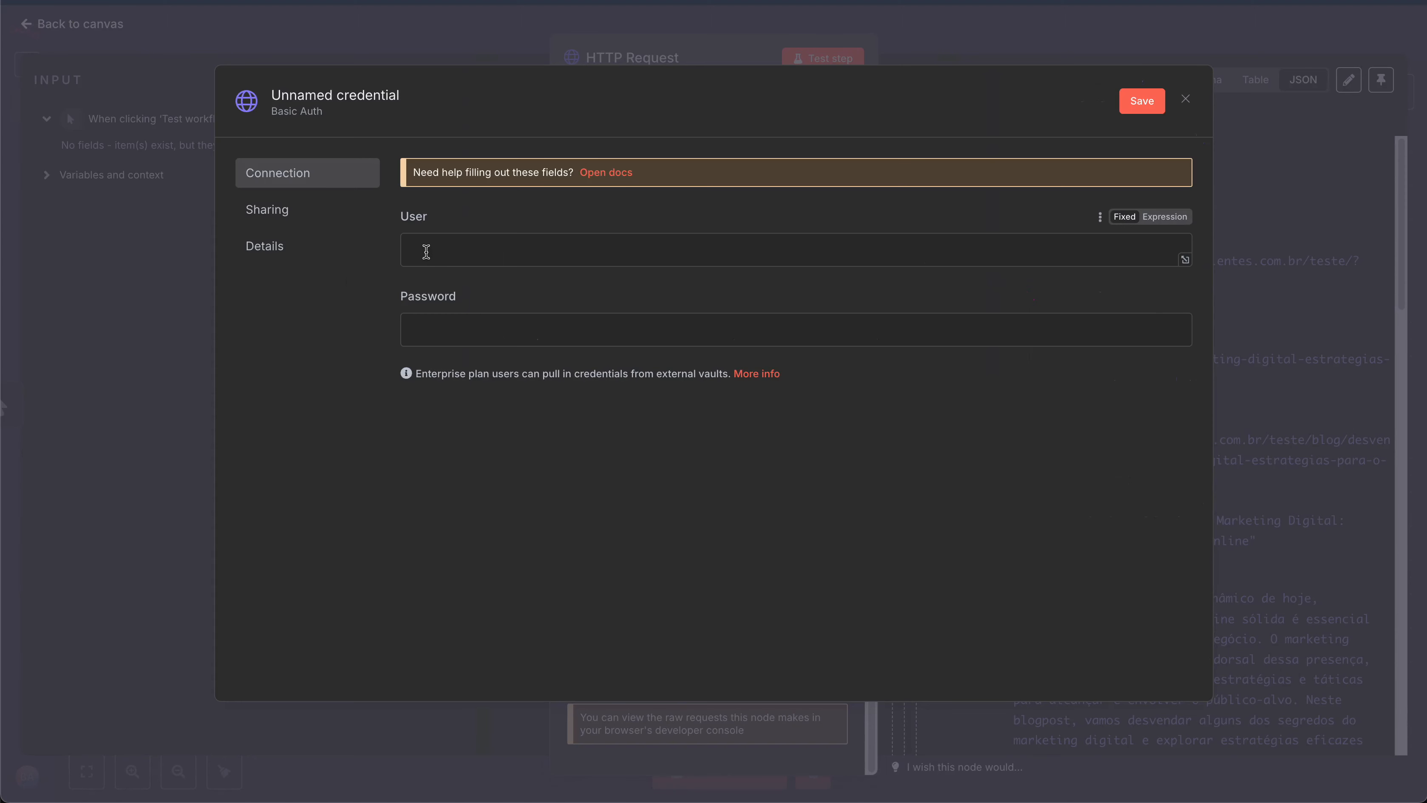
pyautogui.click(483, 242)
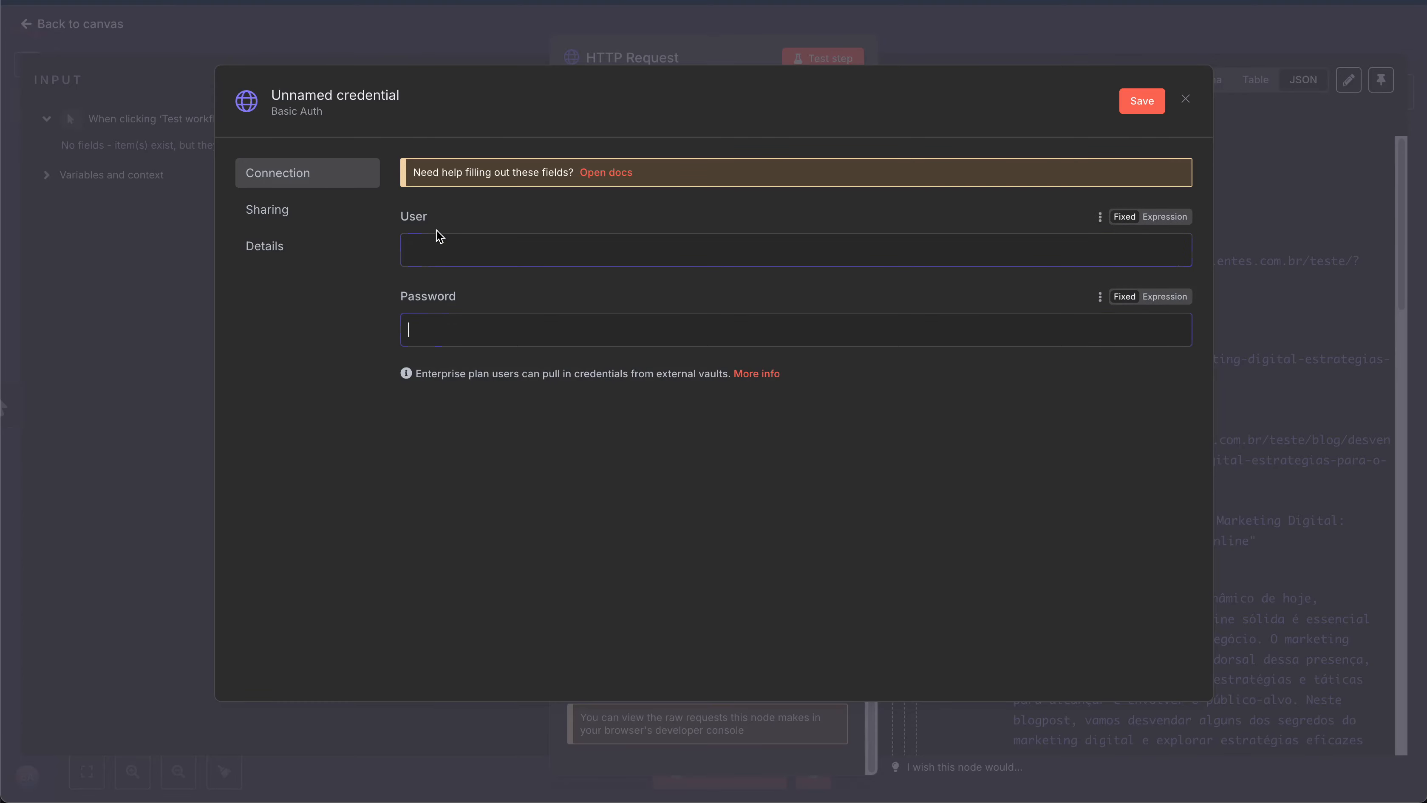
pyautogui.click(280, 94)
pyautogui.tripleClick(280, 94)
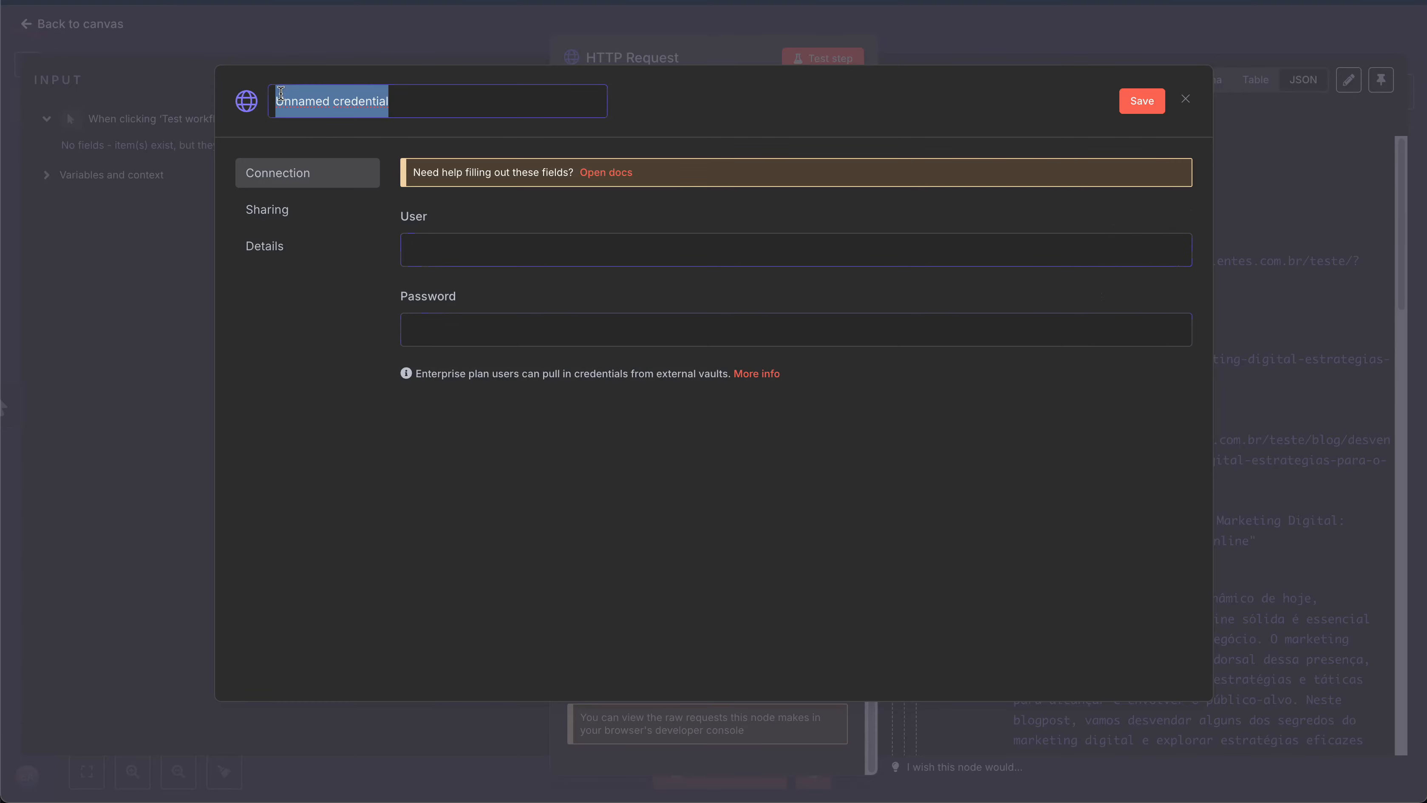
pyautogui.write('WP Testes')
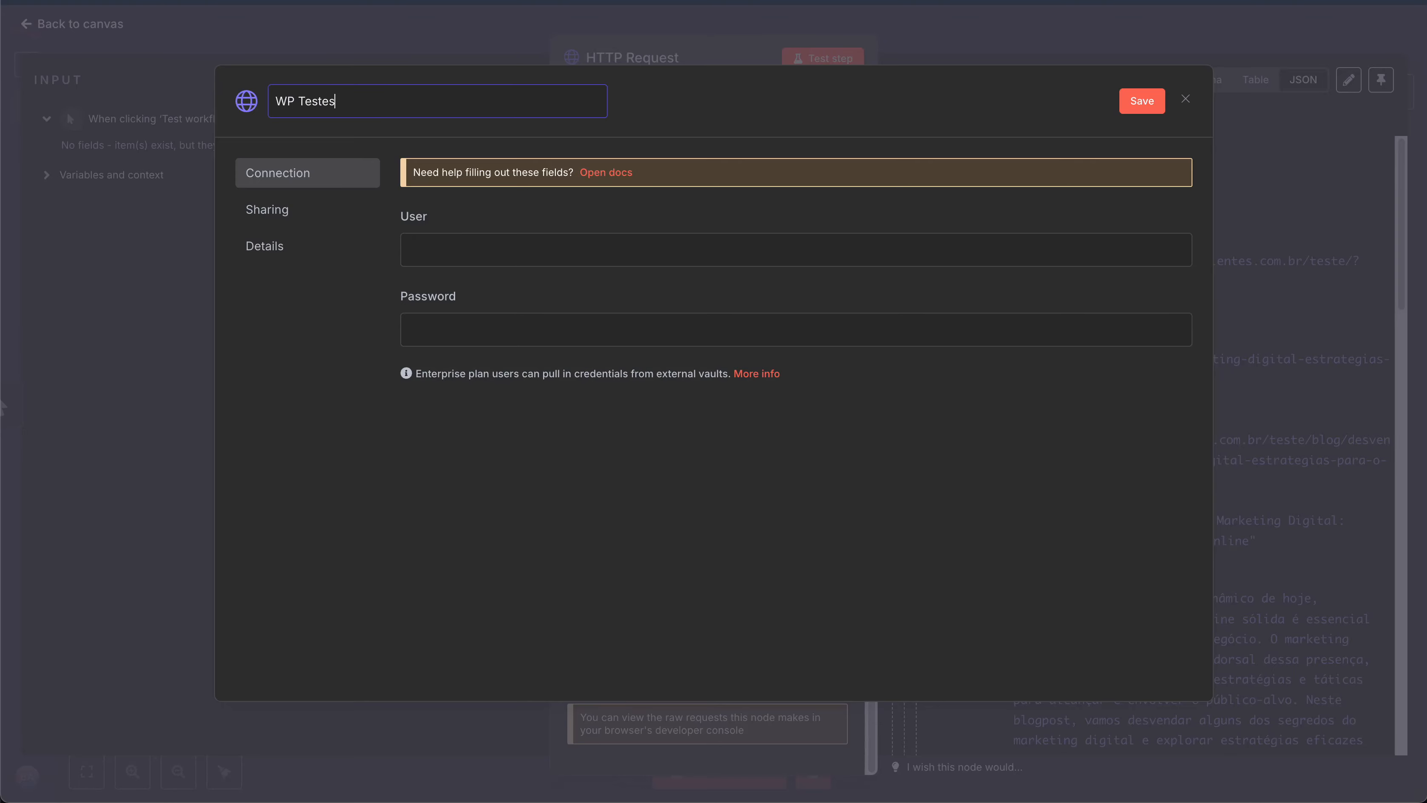
# Copy the username from the WordPress profile into the User field of the WP Testes credential
pyautogui.click(508, 244)
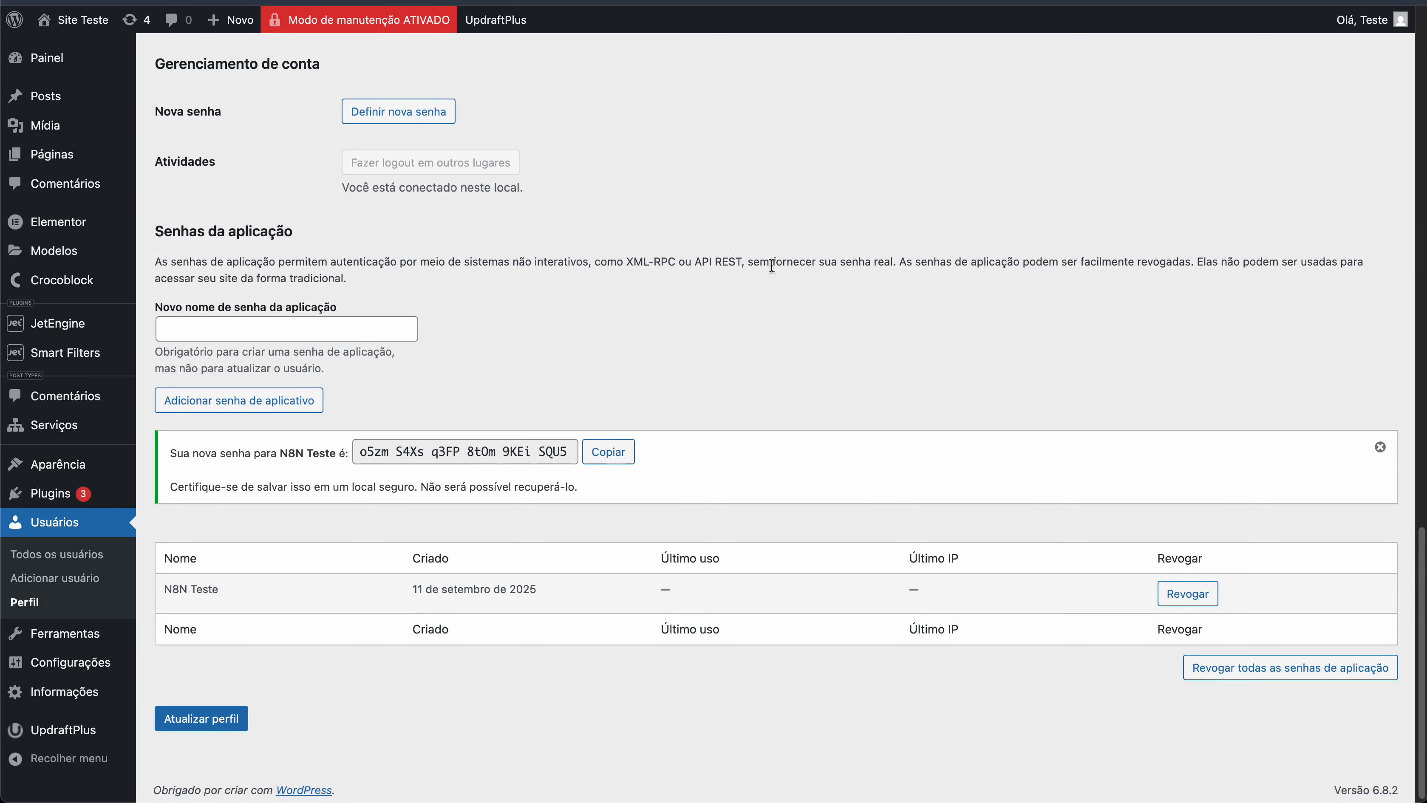
pyautogui.scroll(15, 520, 322)
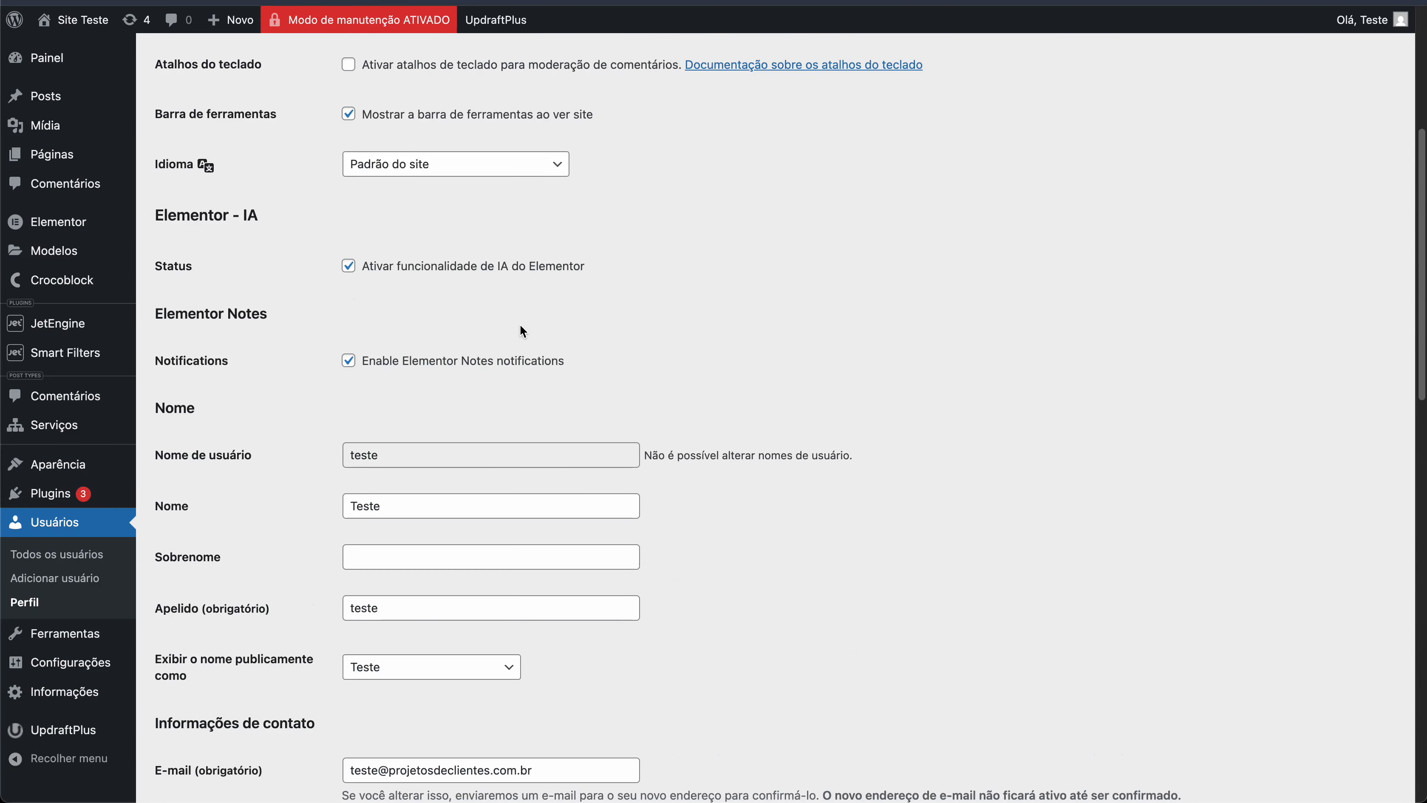
pyautogui.scroll(-2, 264, 394)
pyautogui.doubleClick(361, 407)
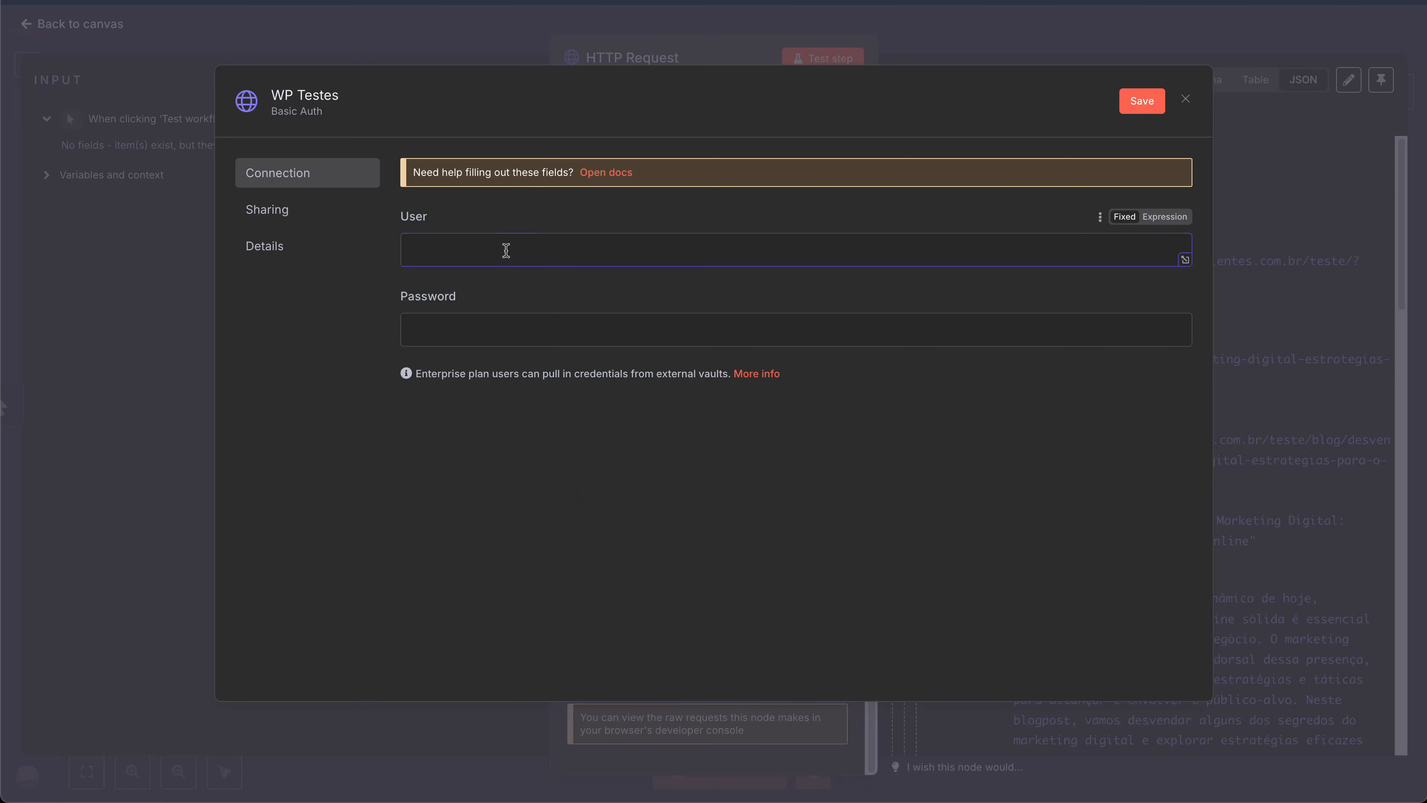
pyautogui.click(440, 336)
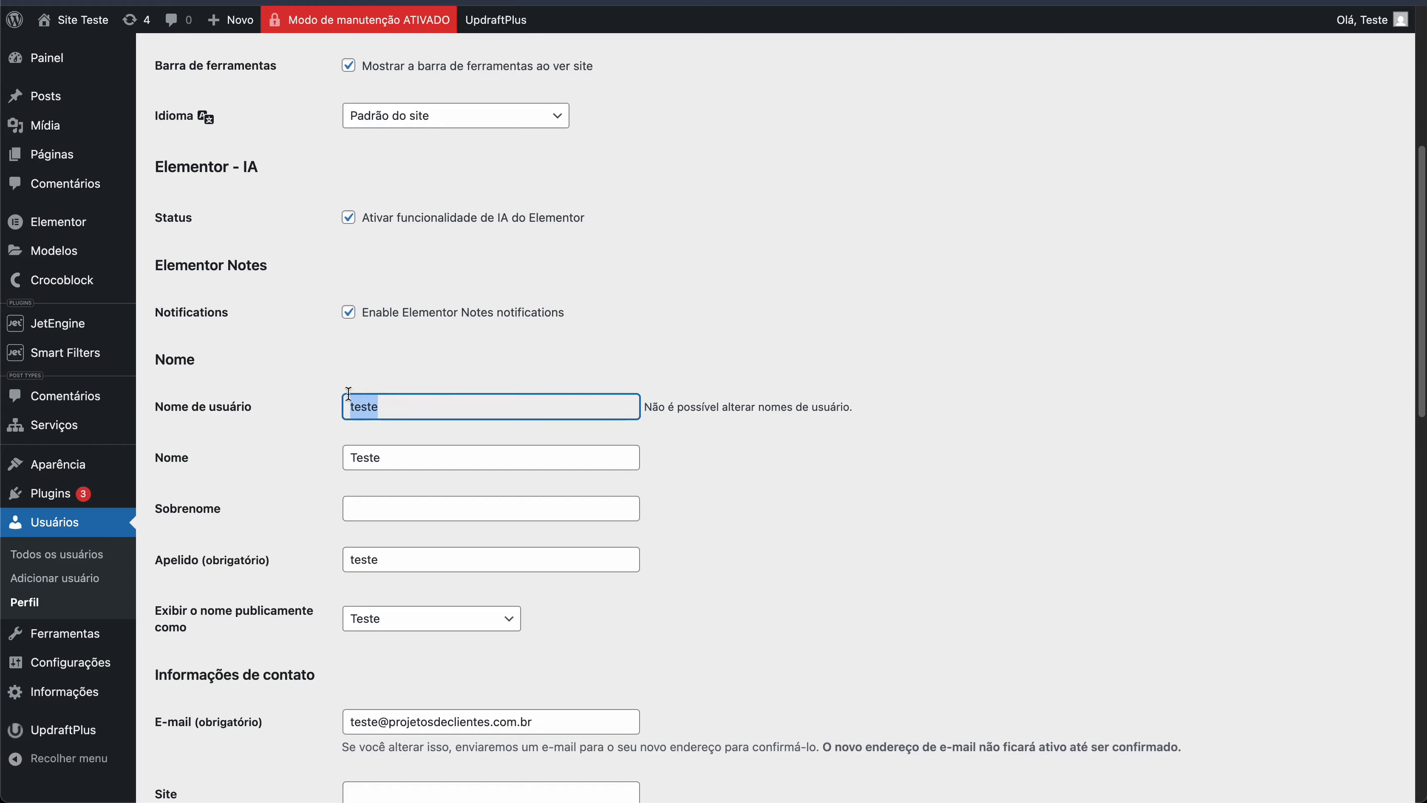
# Copy the N8N Teste application password from WordPress into the credential's Password field, then save and close the credential
pyautogui.scroll(-20, 346, 479)
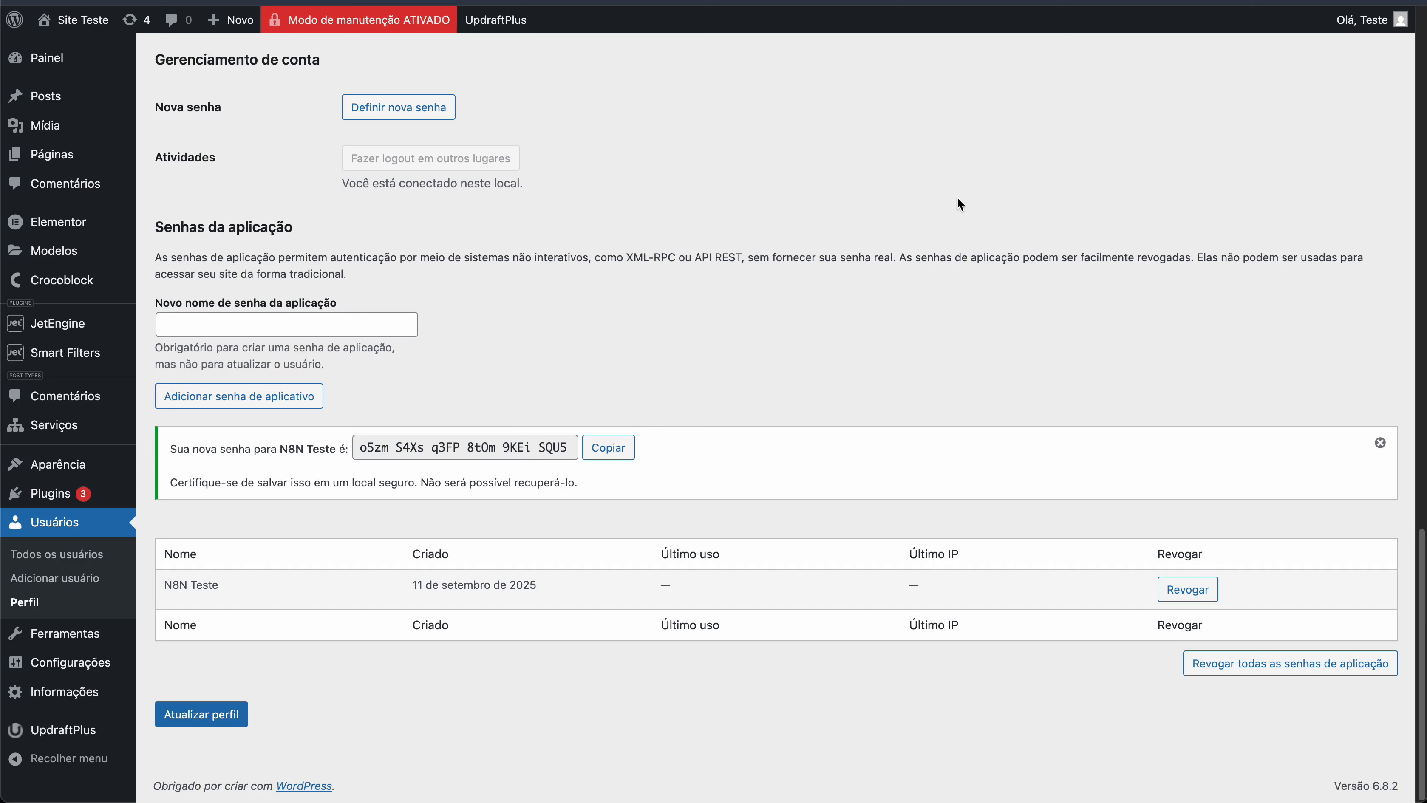
pyautogui.click(616, 452)
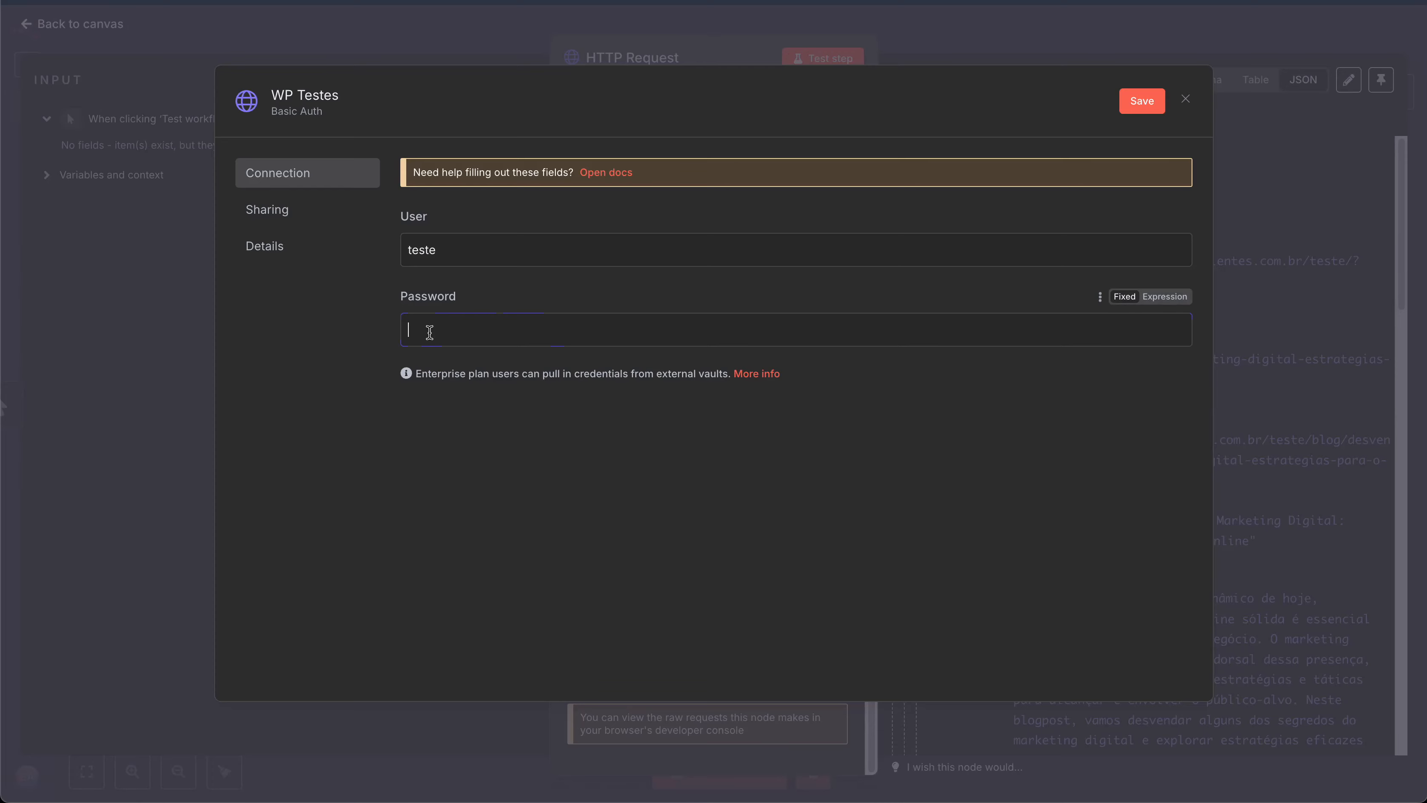
pyautogui.hotkey('ctrl', 'v')
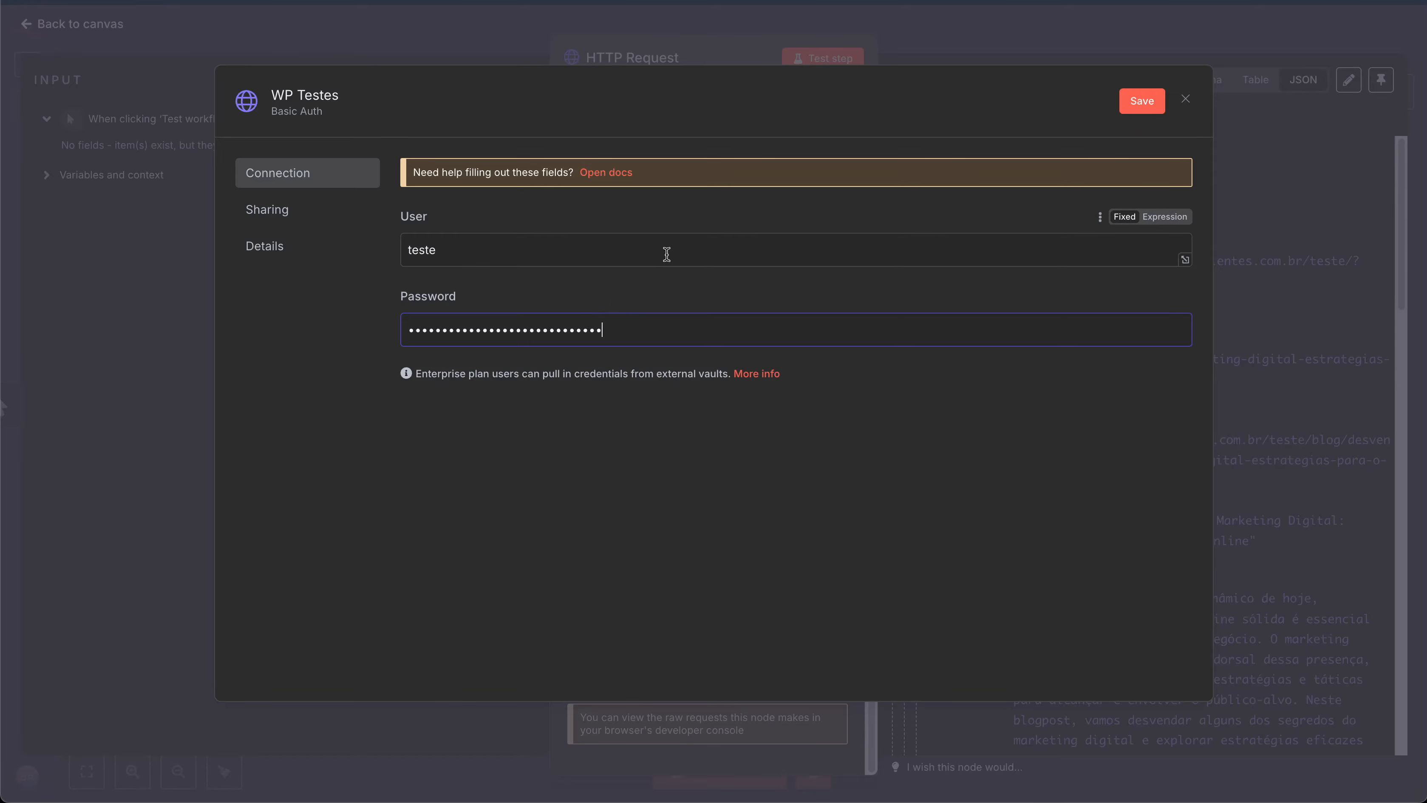
pyautogui.click(1142, 101)
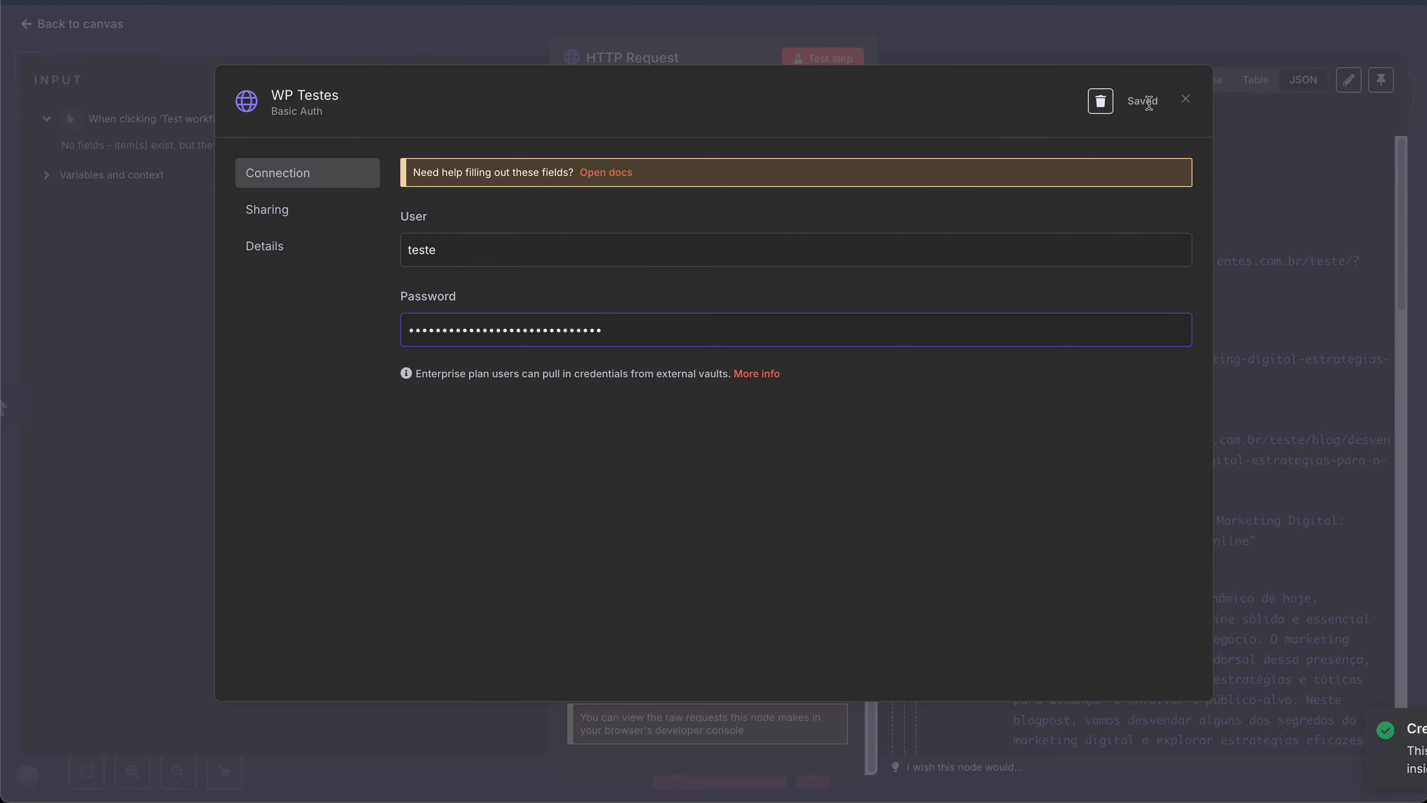
pyautogui.click(1187, 102)
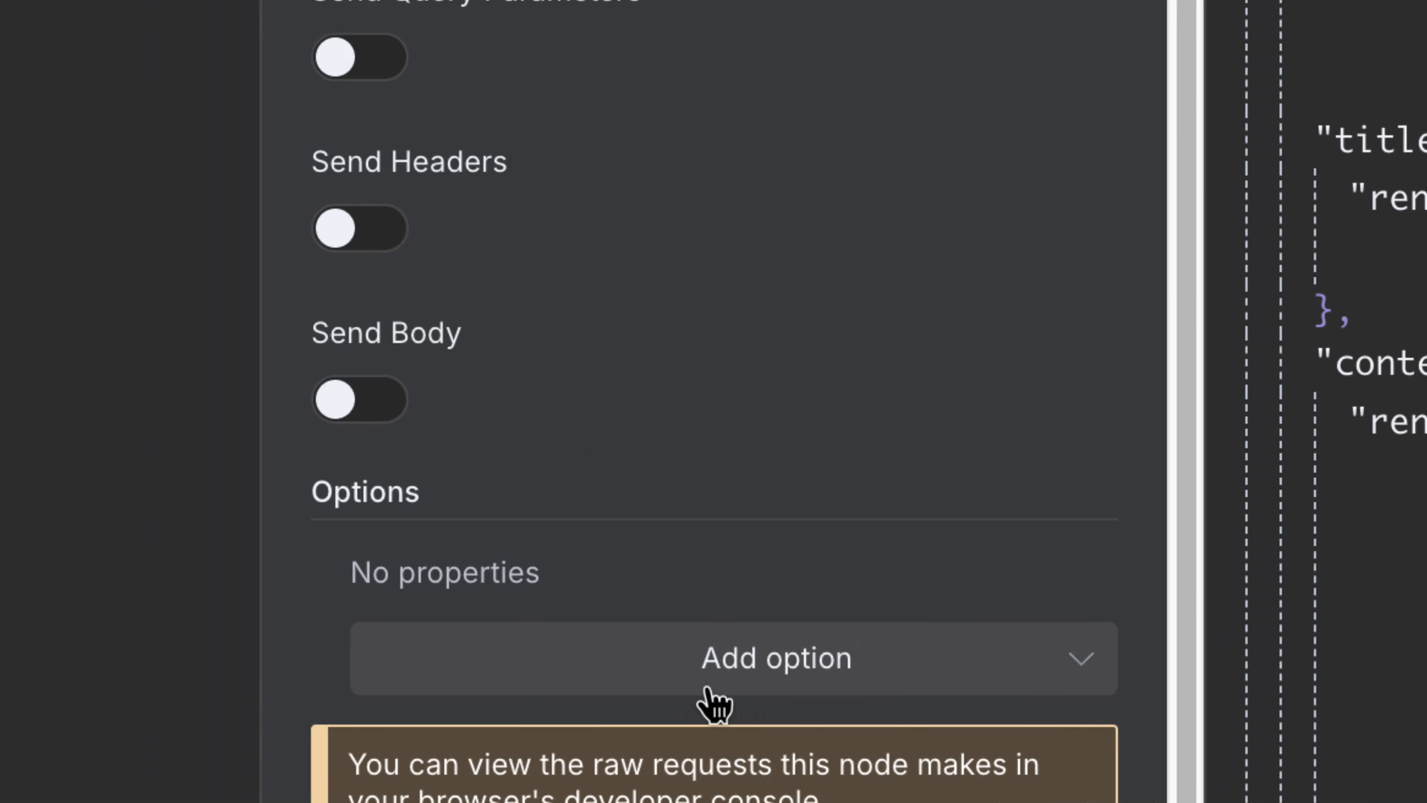
# Turn on Send Body for the HTTP Request and review the JSON body parameter fields
pyautogui.click(771, 686)
pyautogui.click(901, 665)
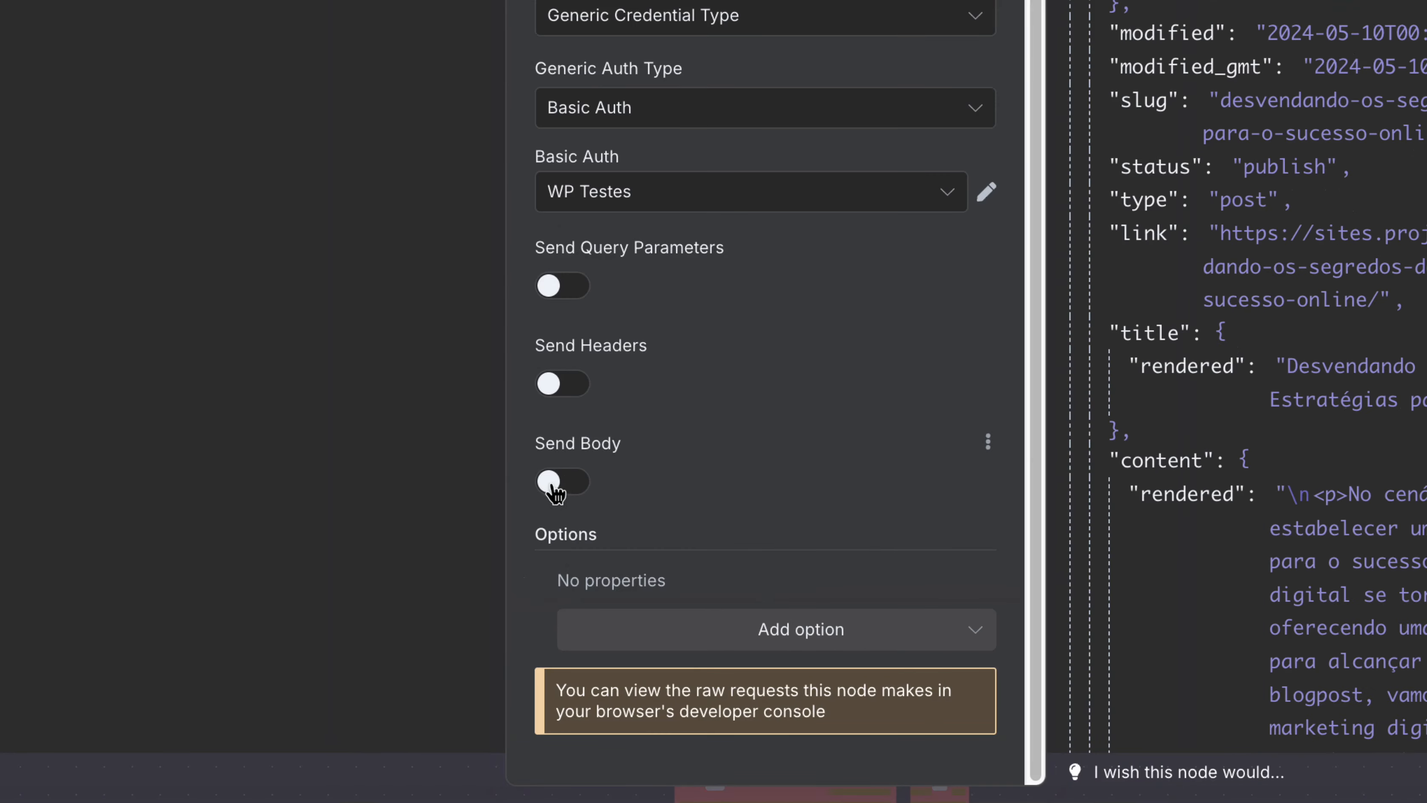
pyautogui.click(571, 489)
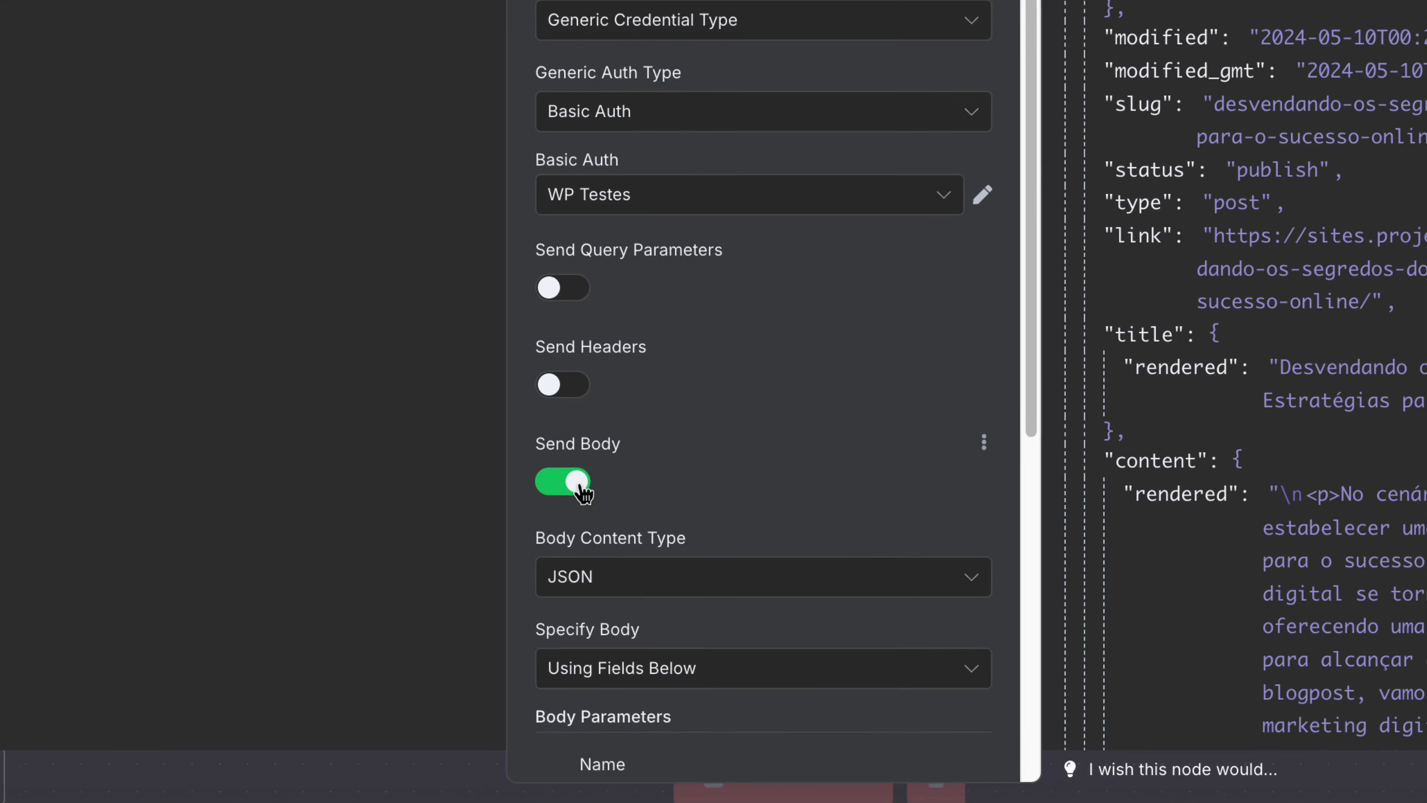
pyautogui.scroll(-8, 583, 494)
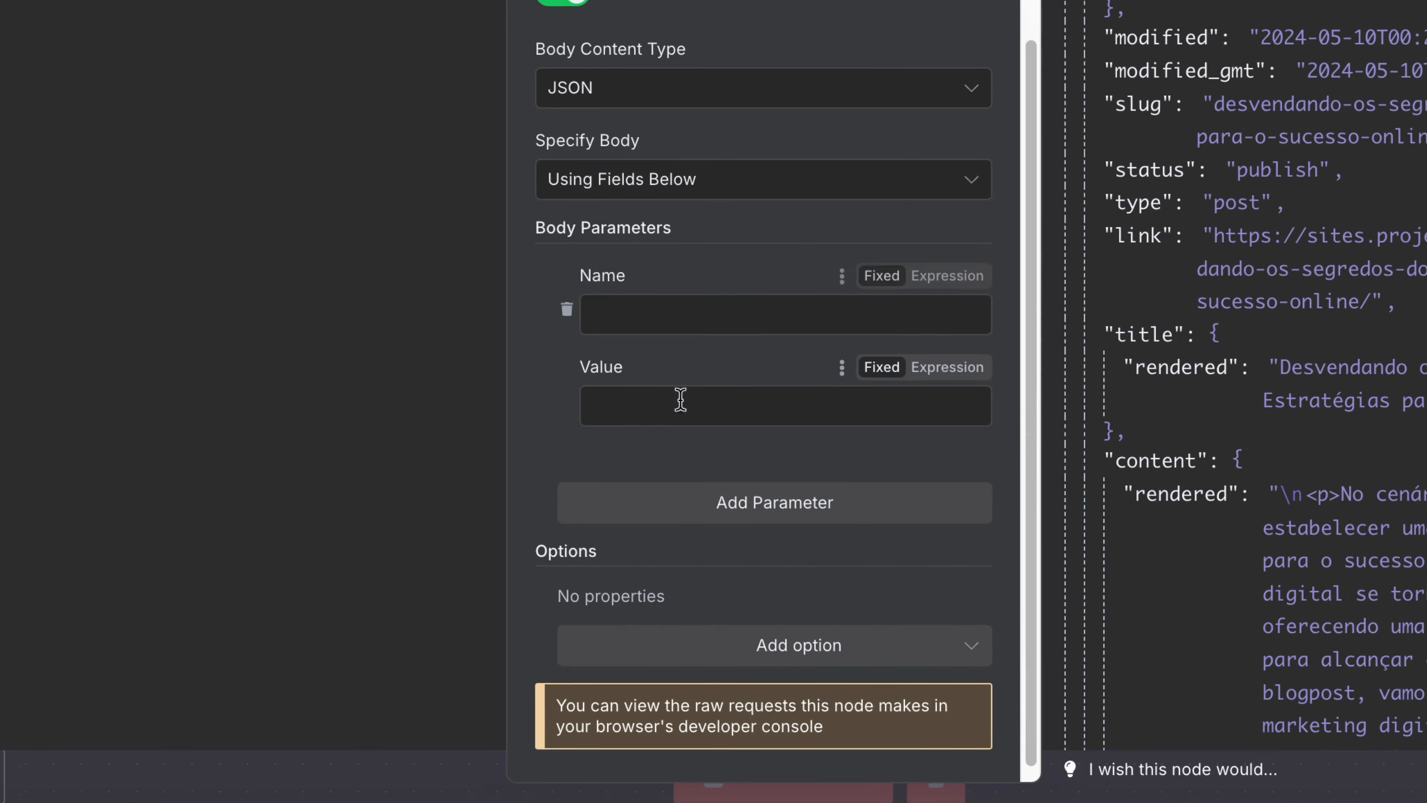
pyautogui.scroll(1, 680, 365)
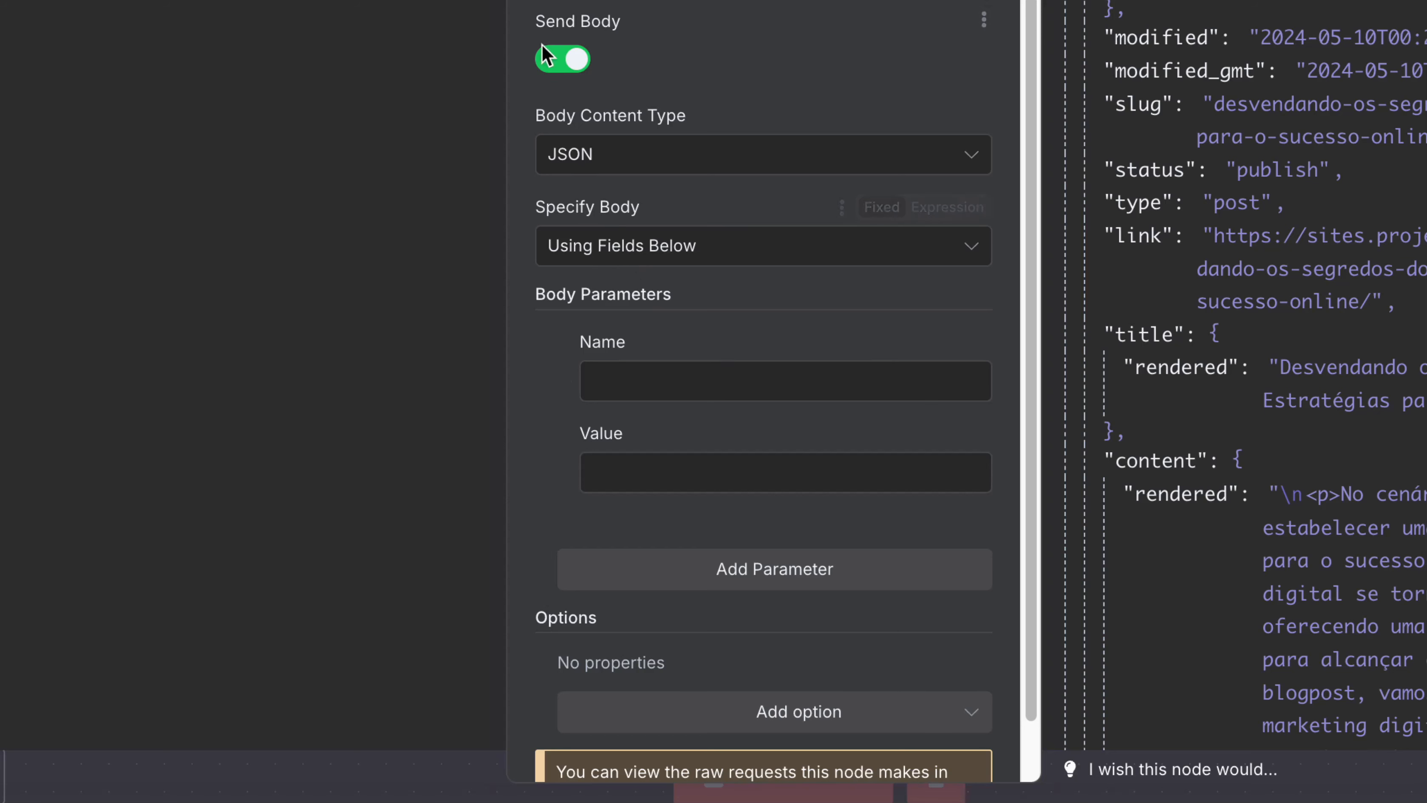
# Add a body parameter named title with the value "Meu post teste" and test the HTTP Request node
pyautogui.click(611, 380)
pyautogui.click(634, 469)
pyautogui.click(669, 385)
pyautogui.click(705, 459)
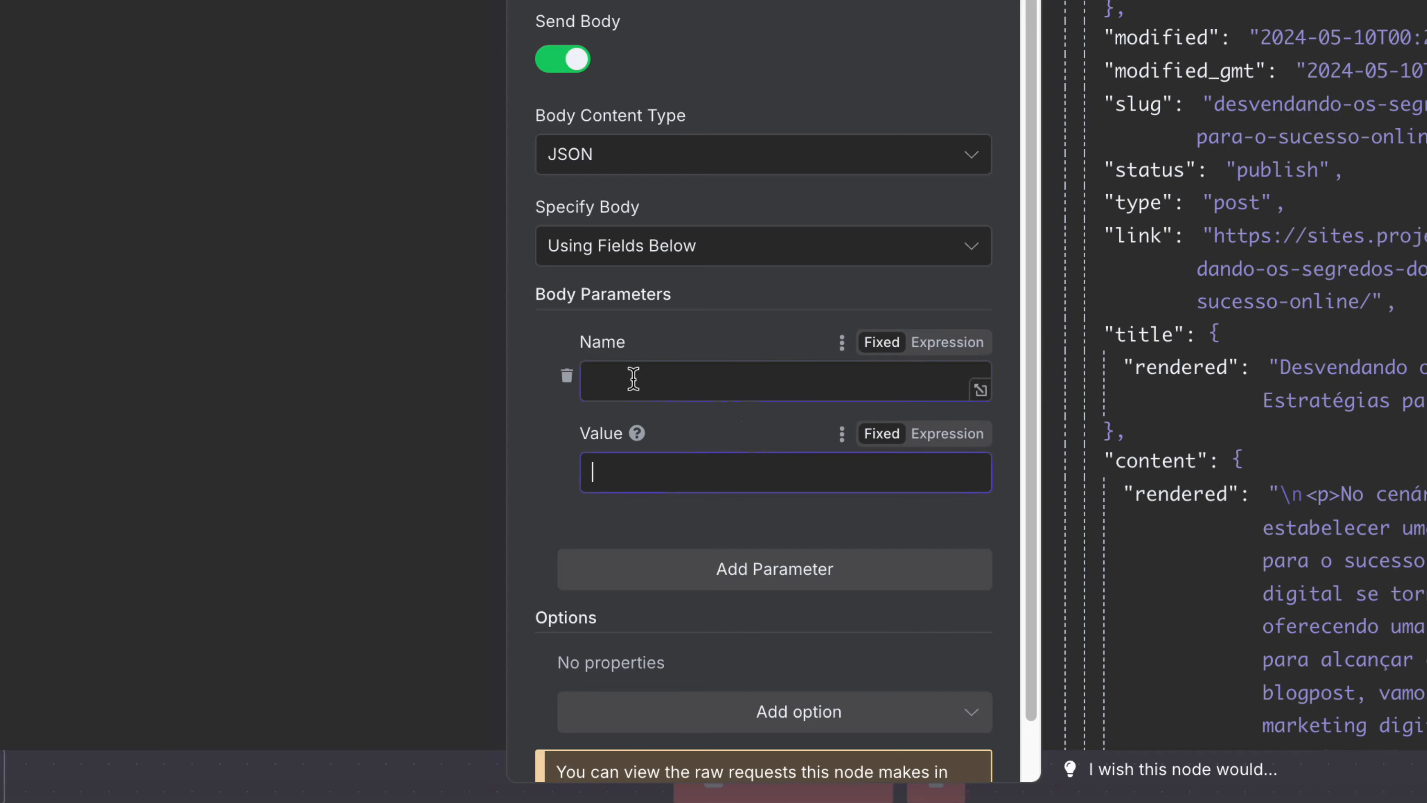
pyautogui.click(665, 386)
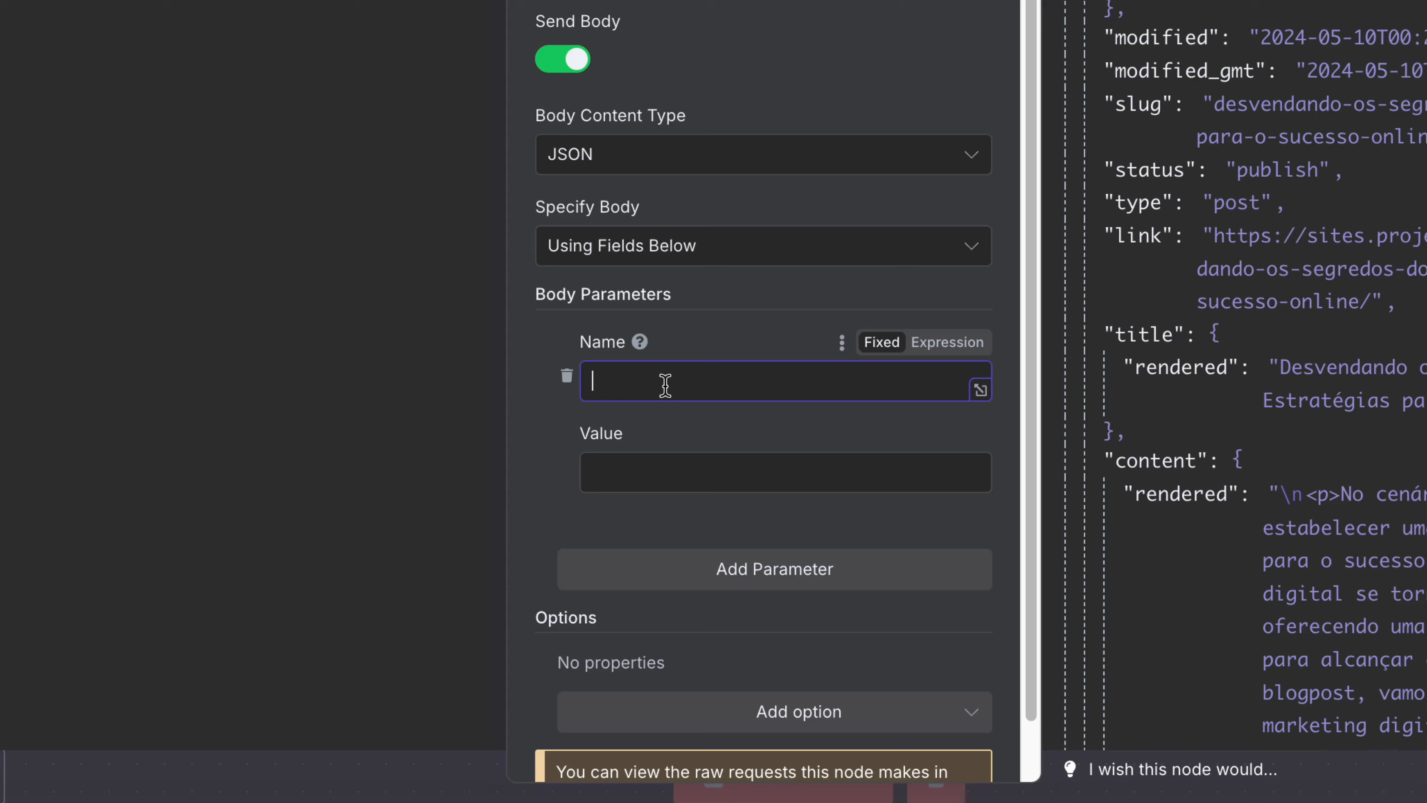
pyautogui.write('title')
pyautogui.click(662, 471)
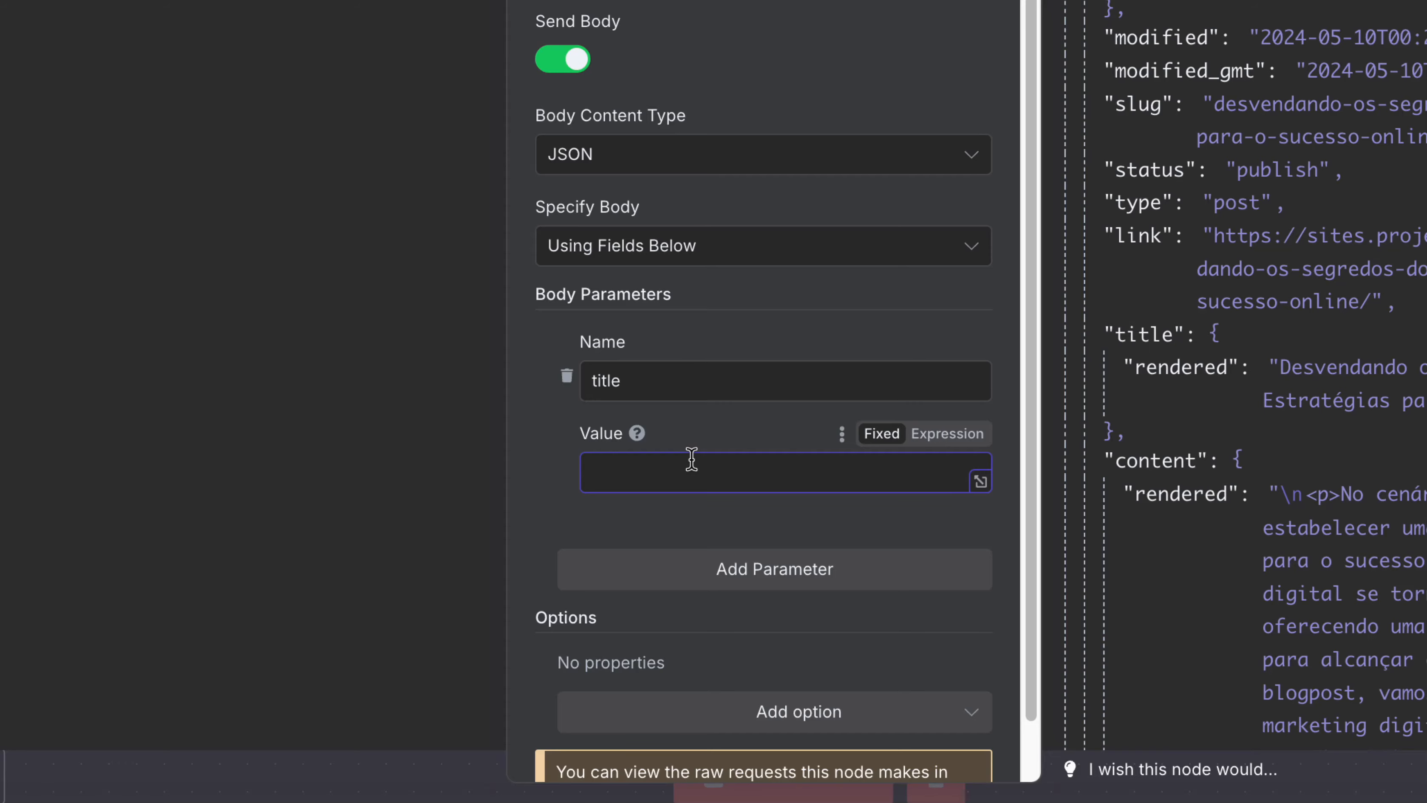
pyautogui.write('Meu post teste')
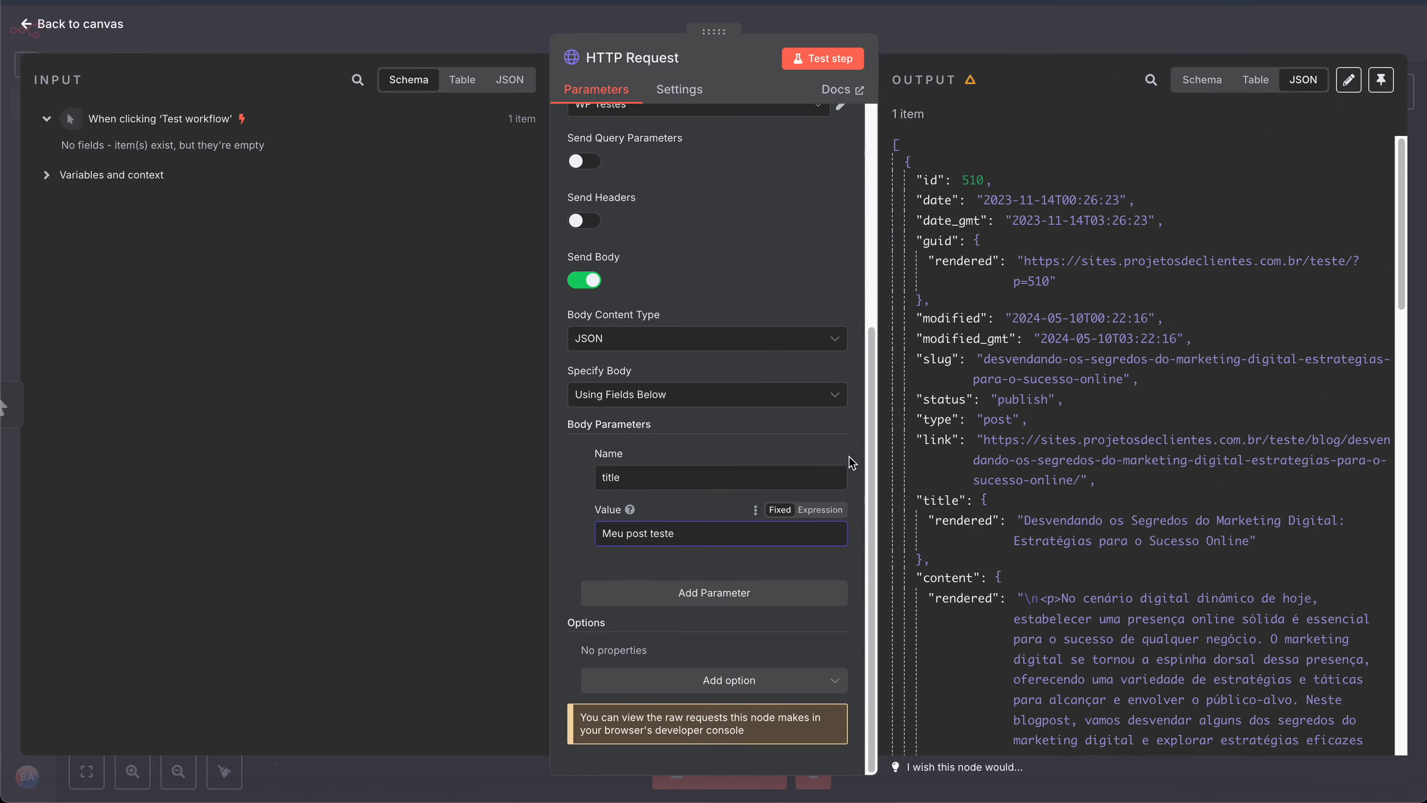
pyautogui.click(851, 63)
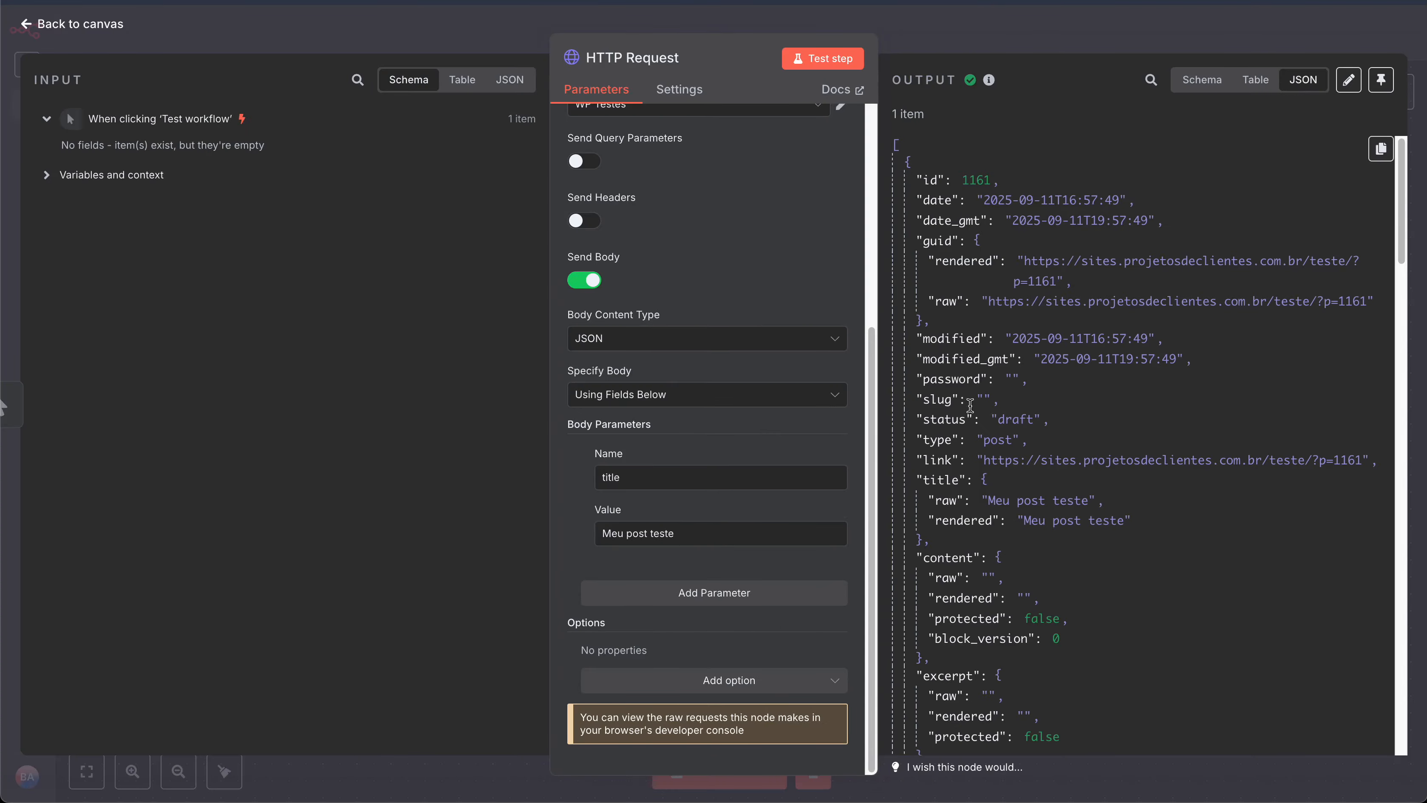
# Add a second body parameter, using the status field name copied from the output, and give it the value publish
pyautogui.doubleClick(947, 420)
pyautogui.press('super+c')
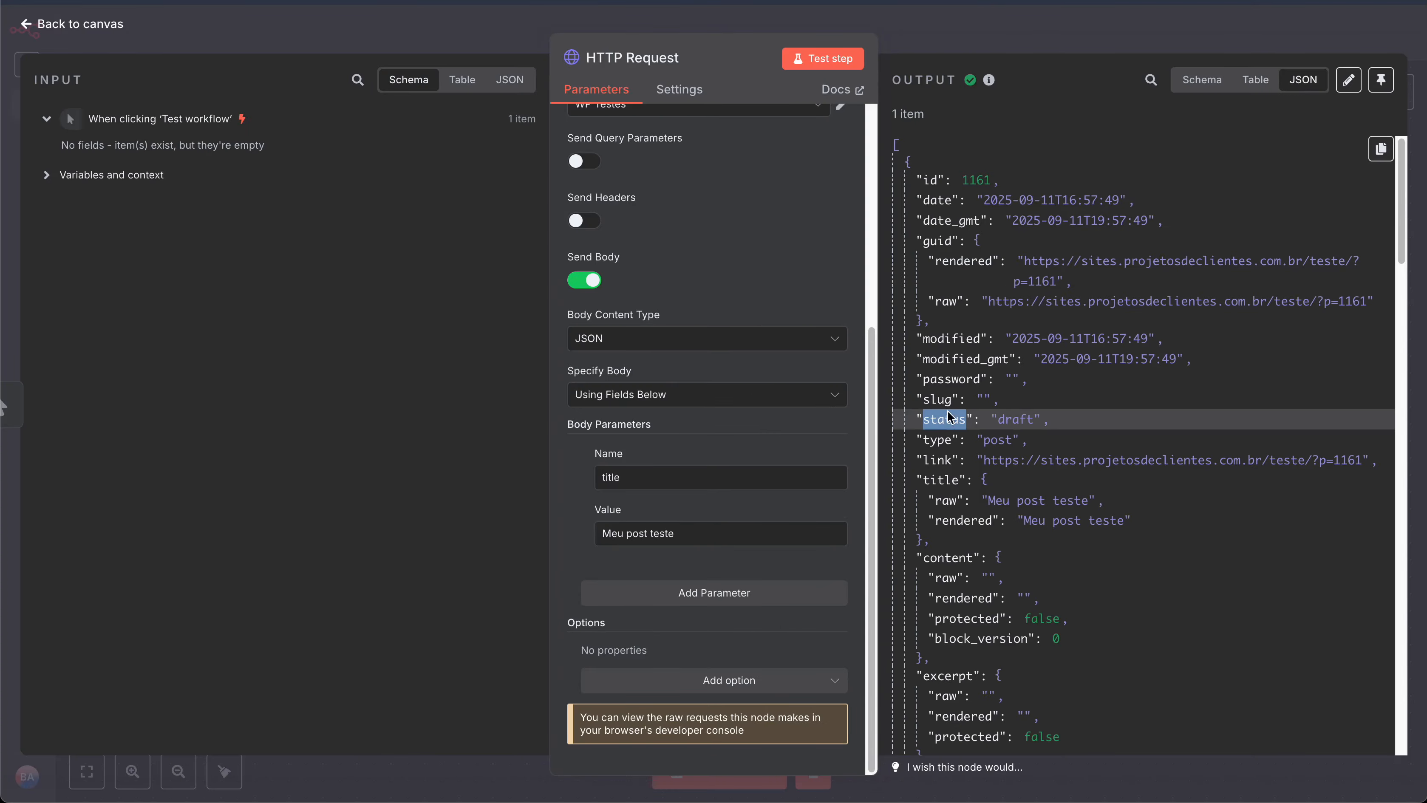
pyautogui.click(764, 600)
pyautogui.click(621, 624)
pyautogui.press('super+v')
pyautogui.click(747, 676)
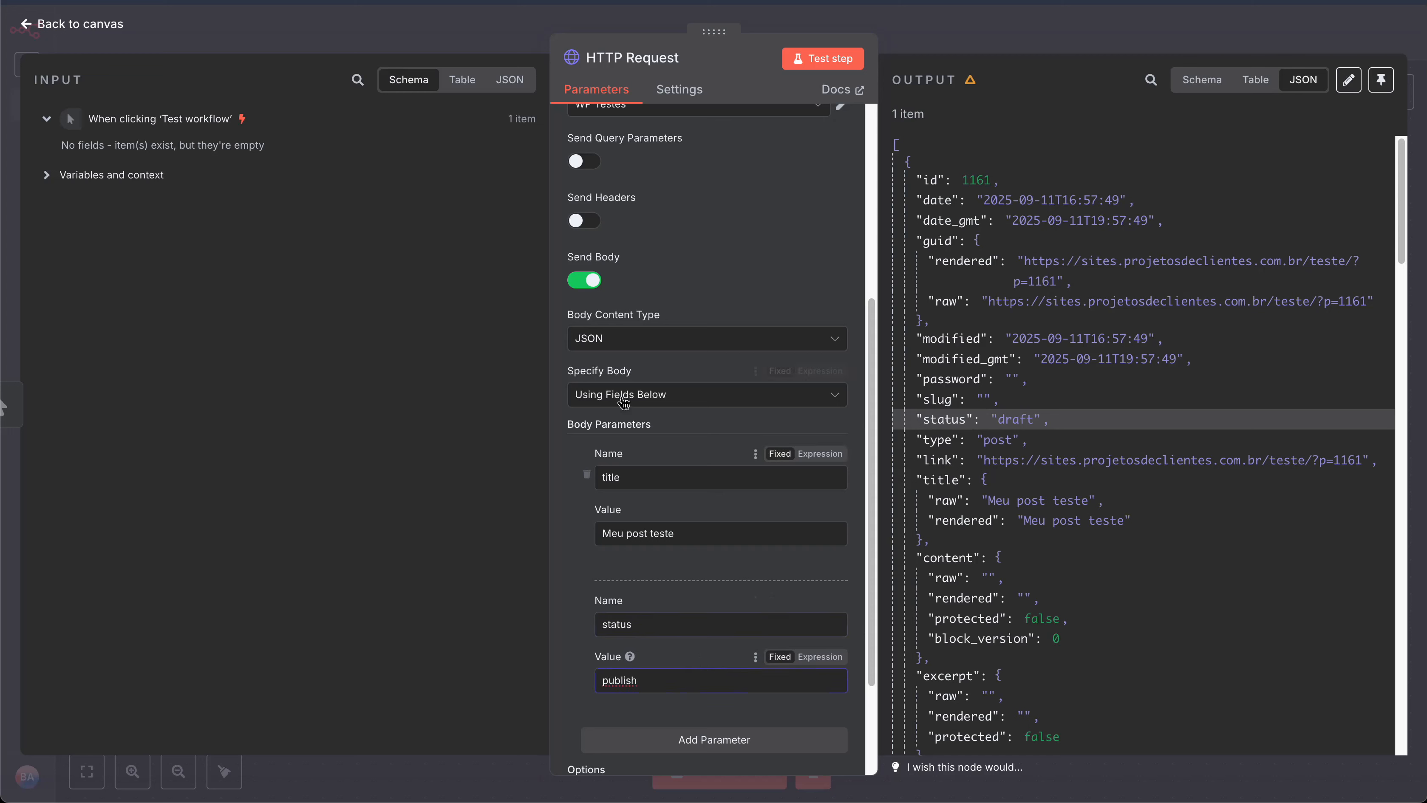
# Set the title value to "Meu post teste 02", test the node again, and check the title and status in the output
pyautogui.click(695, 532)
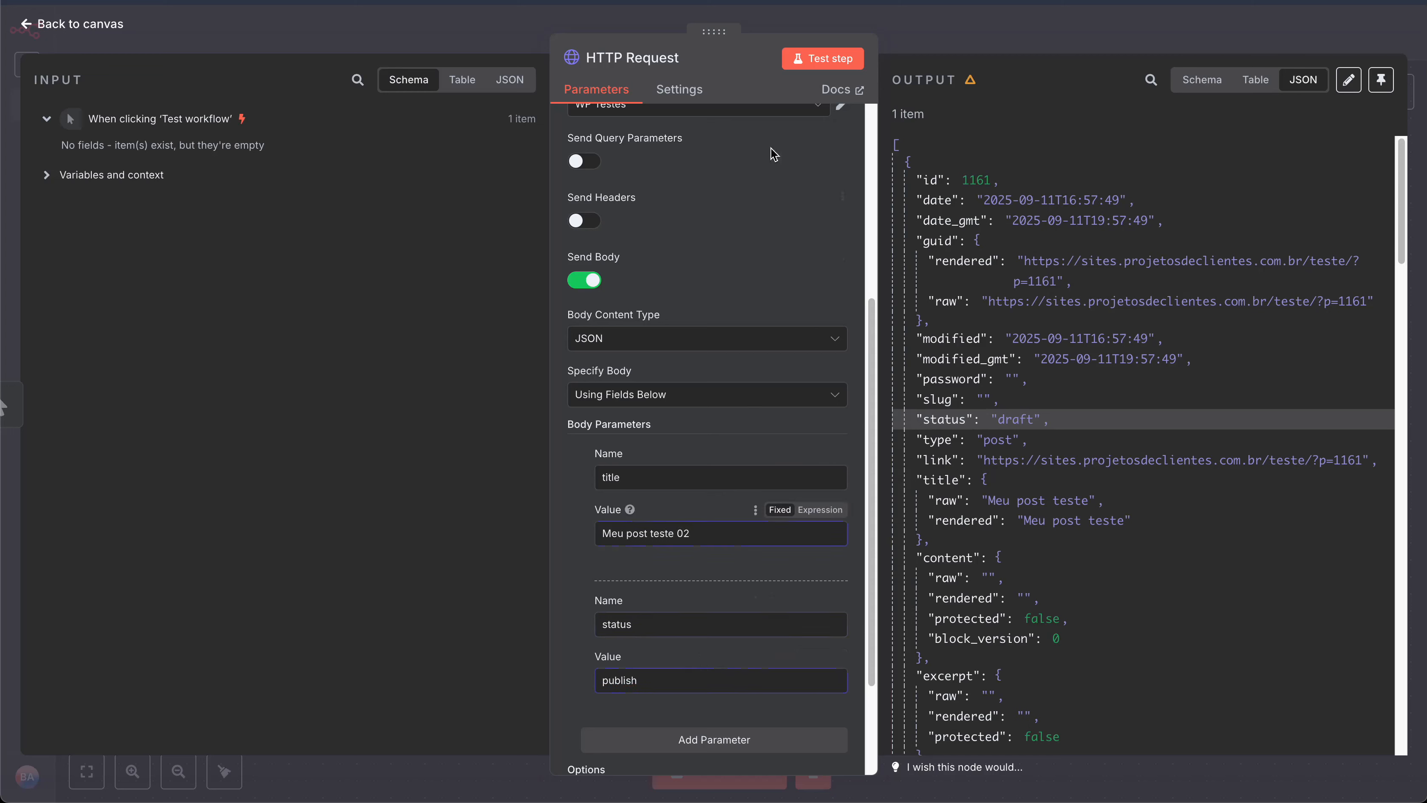
pyautogui.click(821, 58)
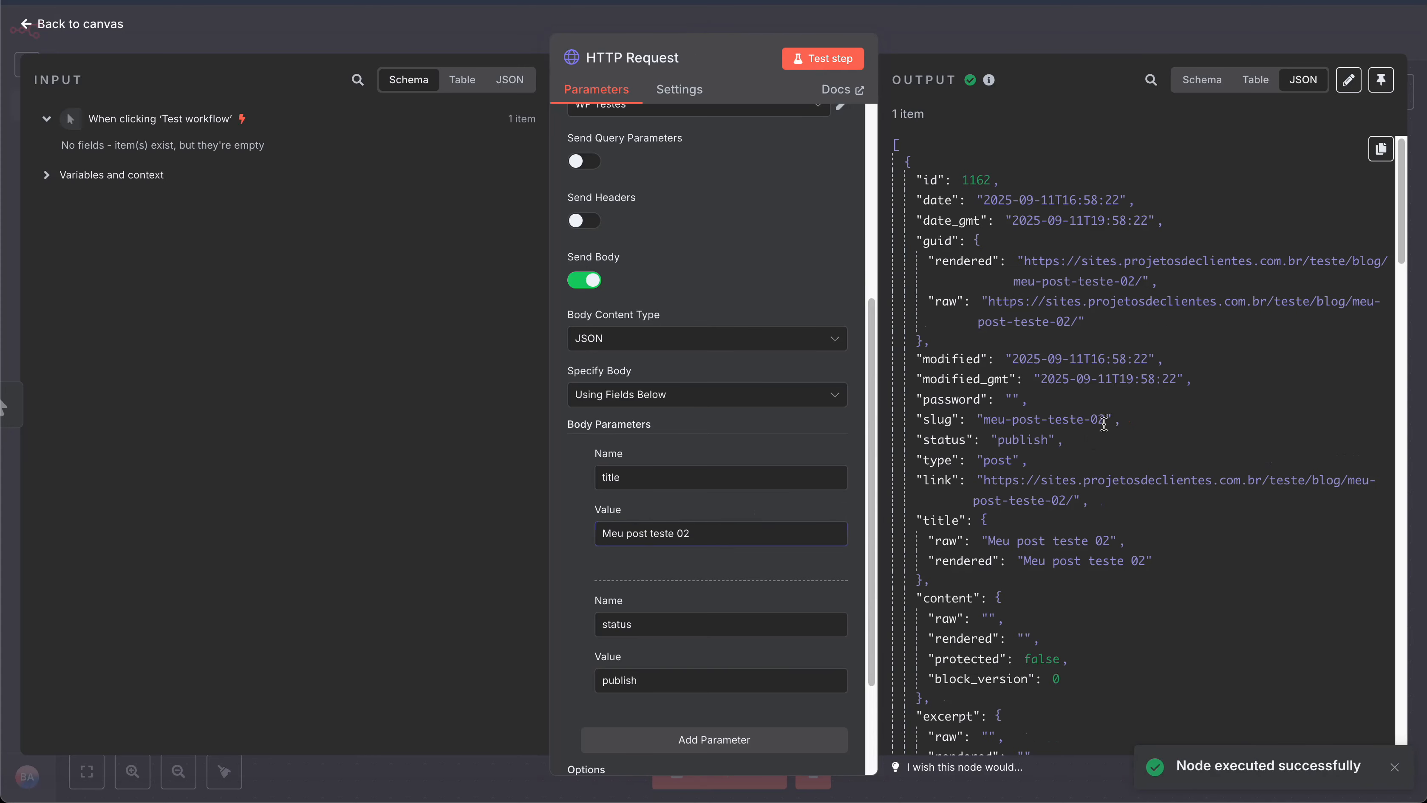
pyautogui.moveTo(999, 542); pyautogui.dragTo(1108, 539)
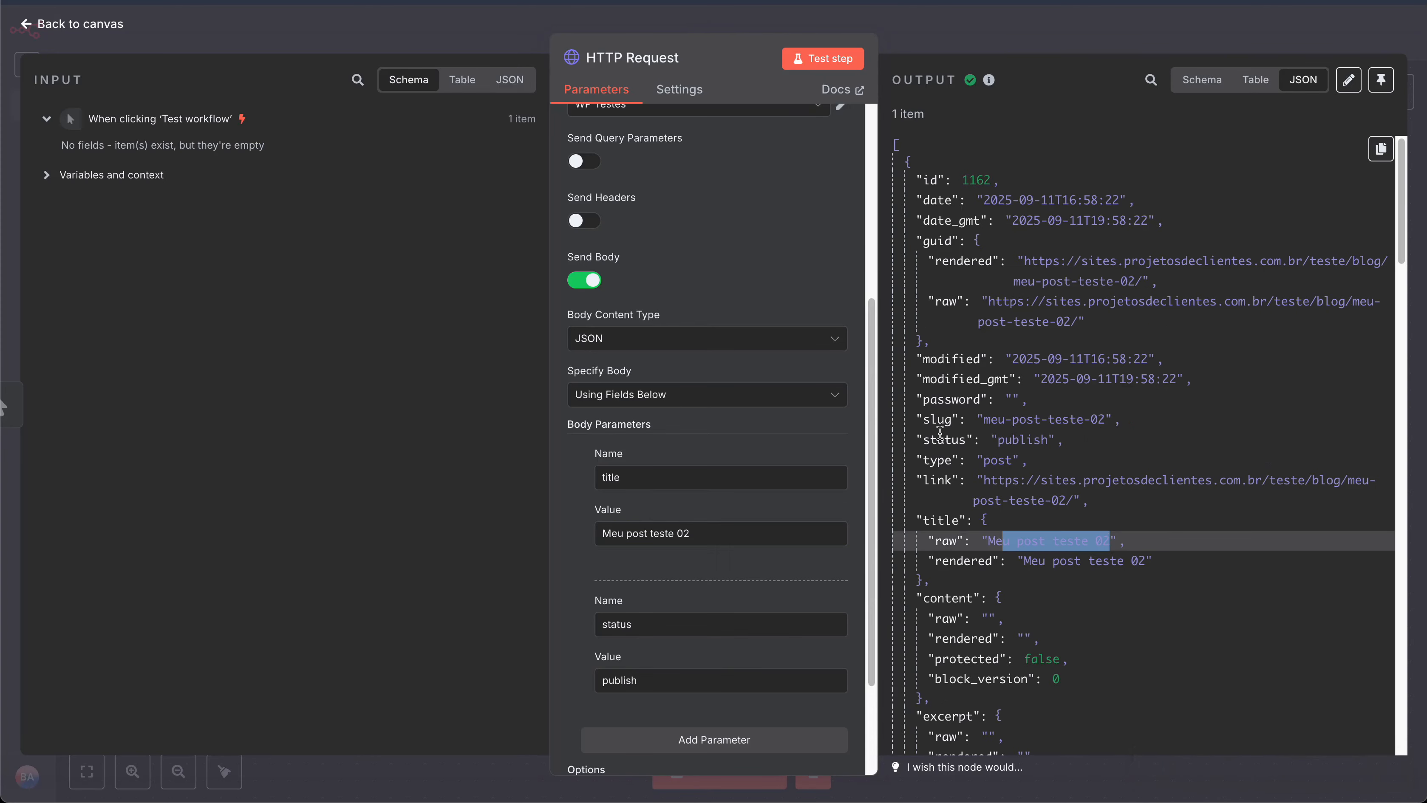
pyautogui.moveTo(940, 433); pyautogui.dragTo(1043, 434)
pyautogui.click(1053, 433)
# Switch to the WordPress posts list and check the status of the two test posts
pyautogui.hotkey('alt', 'Tab')
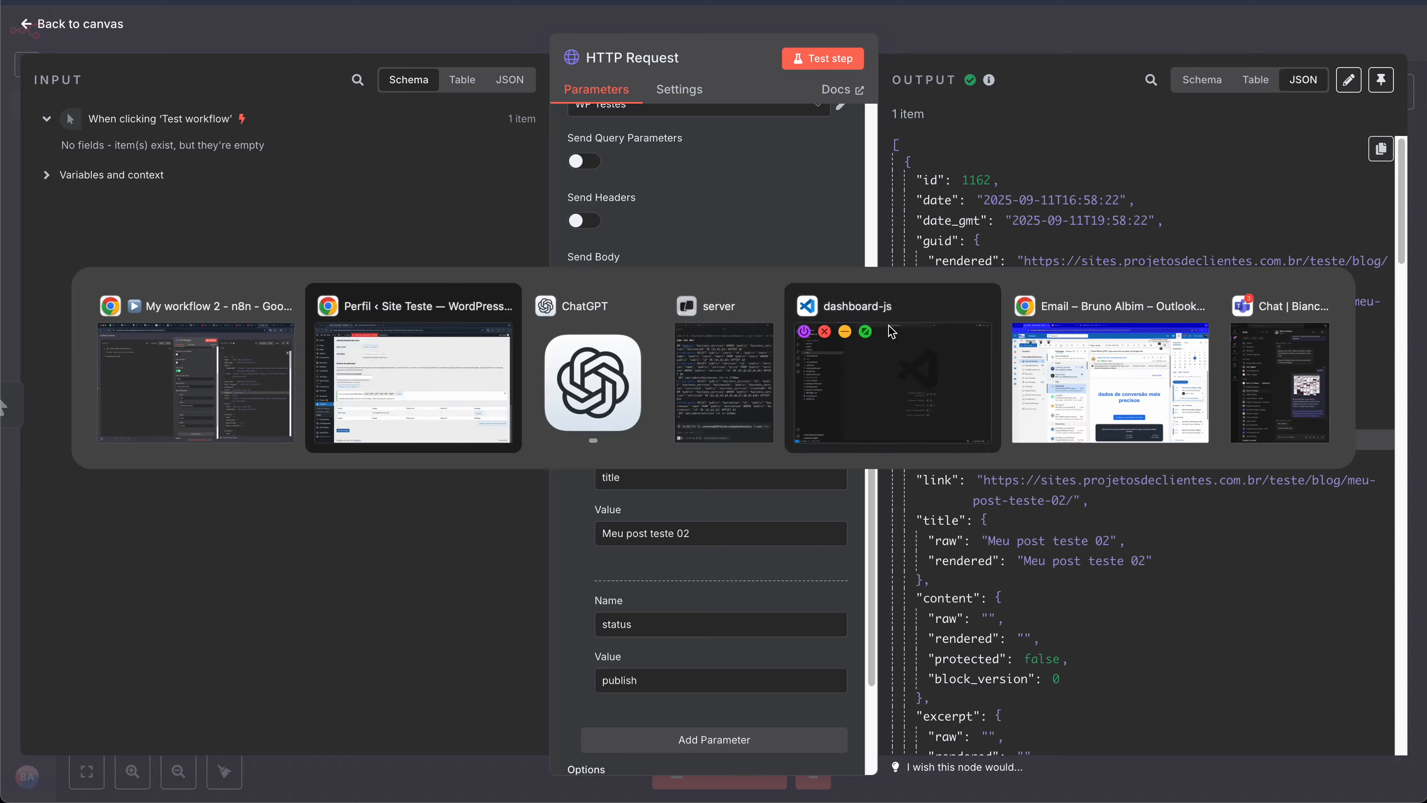
pyautogui.click(579, 2)
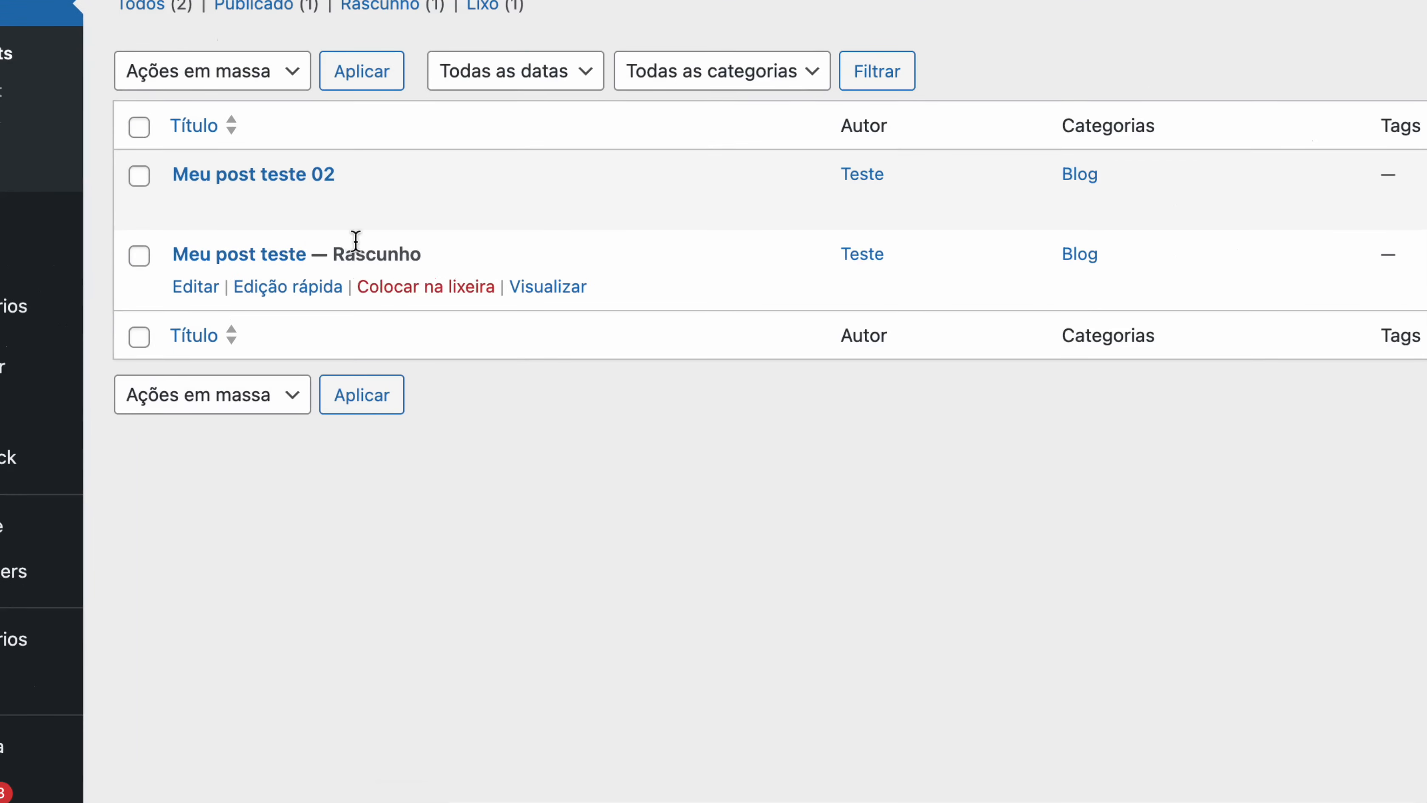
pyautogui.doubleClick(365, 252)
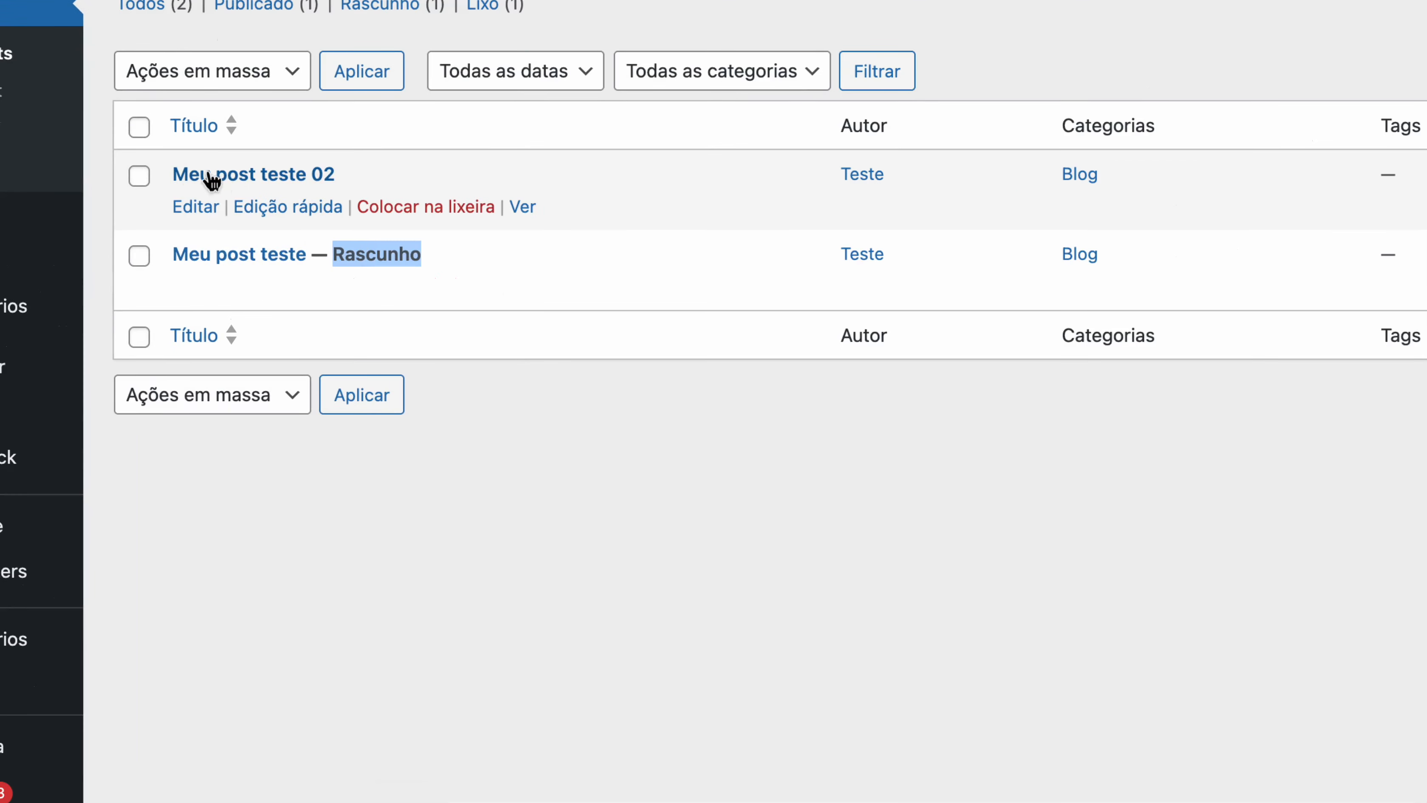
# Select all listed posts and move them to the trash with a bulk action
pyautogui.click(139, 128)
pyautogui.click(191, 71)
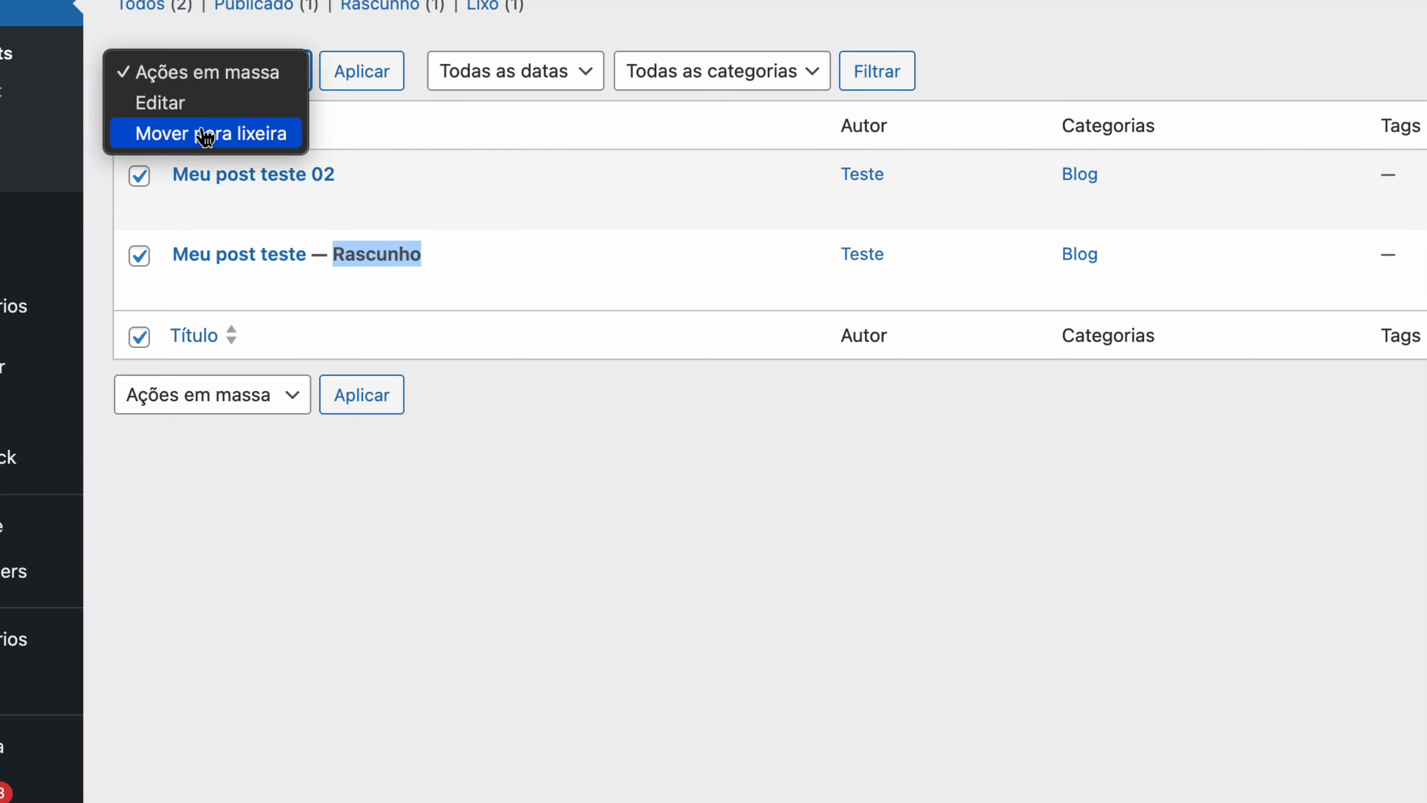
pyautogui.click(254, 134)
pyautogui.click(353, 85)
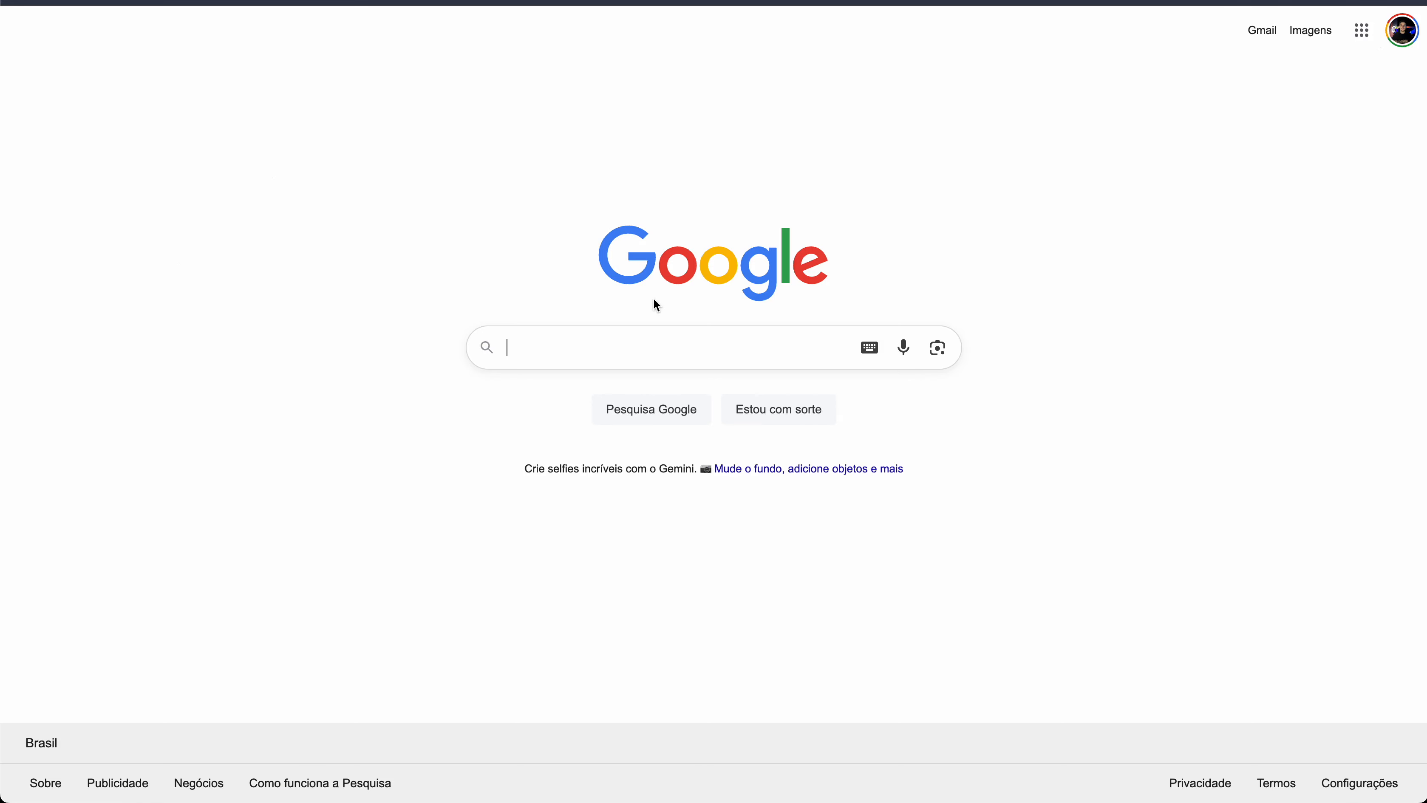
# Search Google for "api reference wordpress" and open the REST API Handbook on WordPress Developer Resources
pyautogui.write('api')
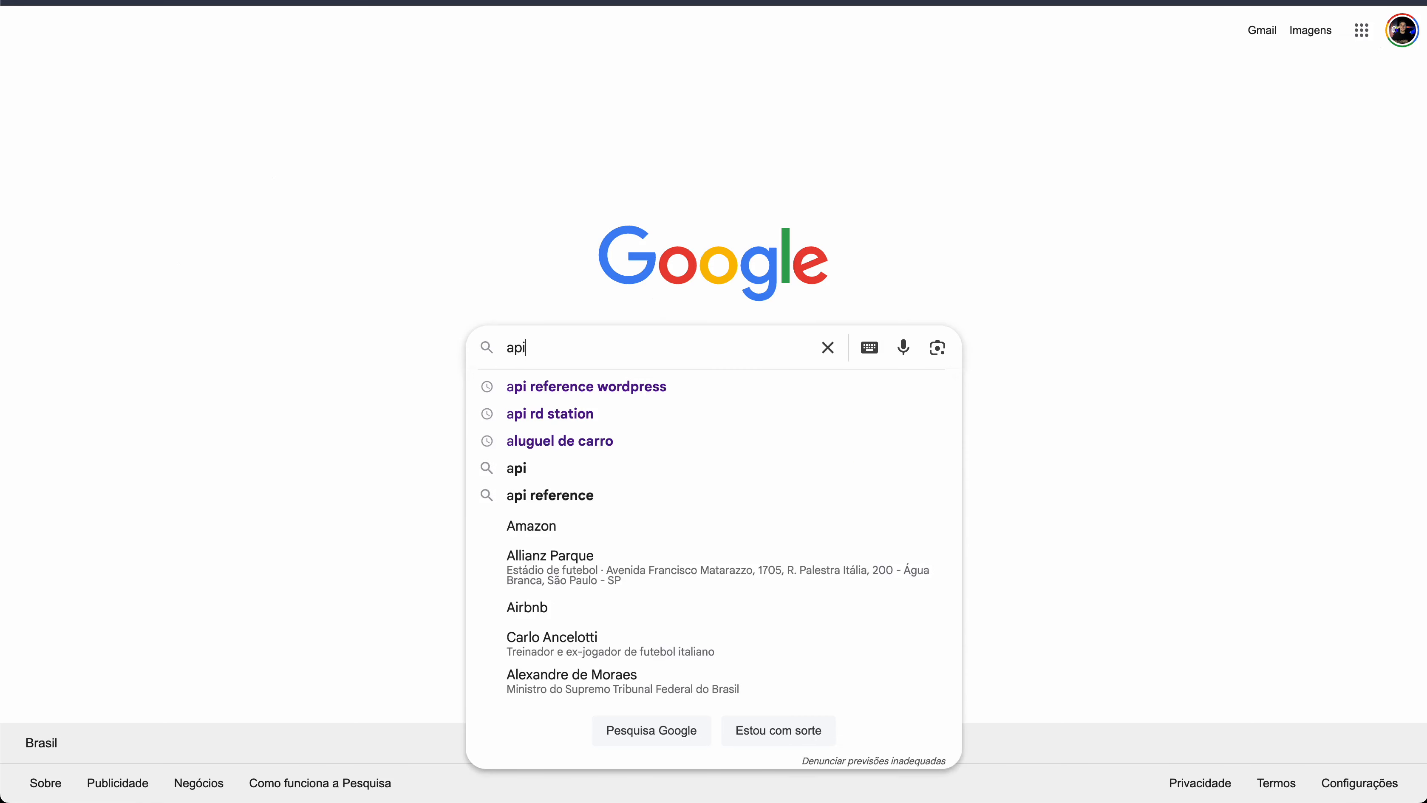
pyautogui.press('Down')
pyautogui.press('Return')
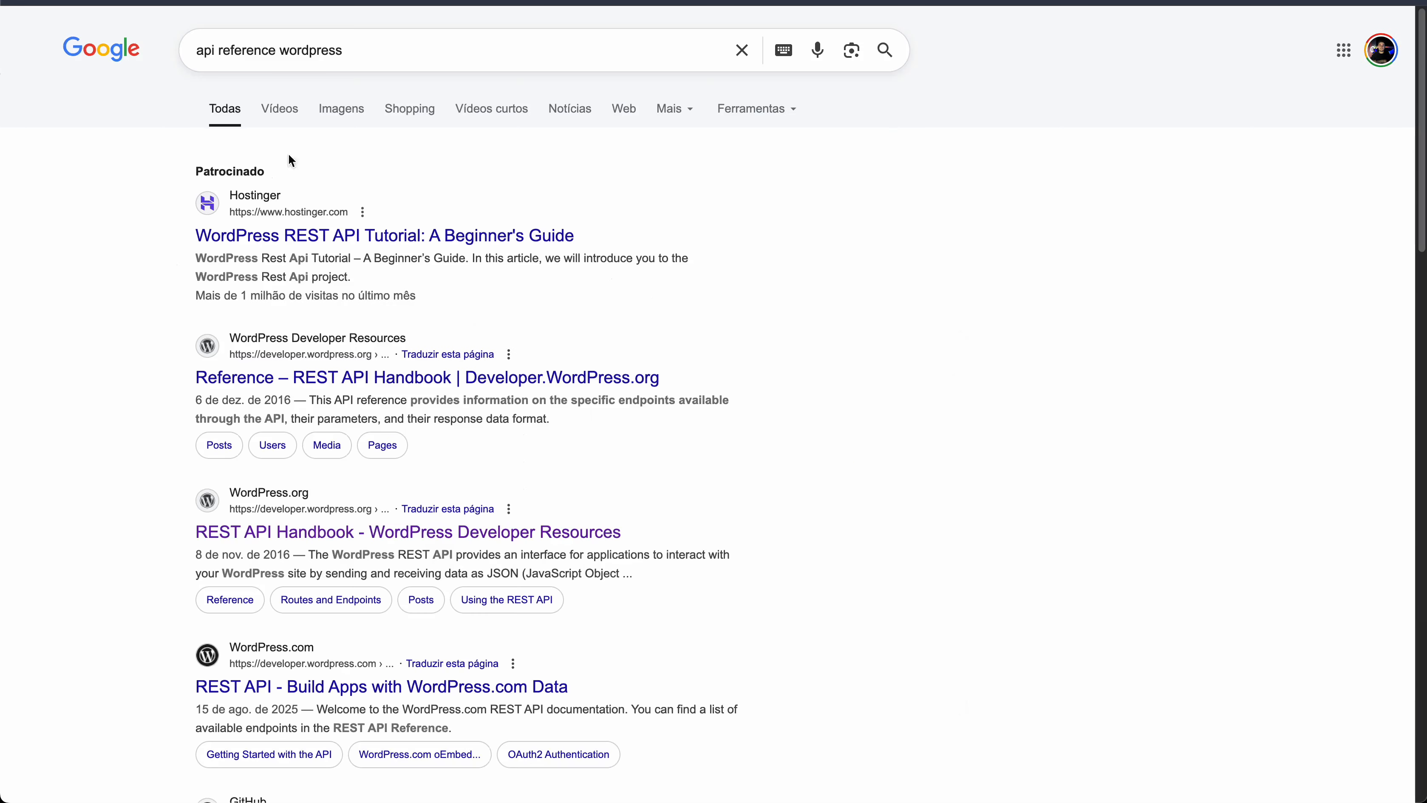
pyautogui.scroll(-5, 366, 342)
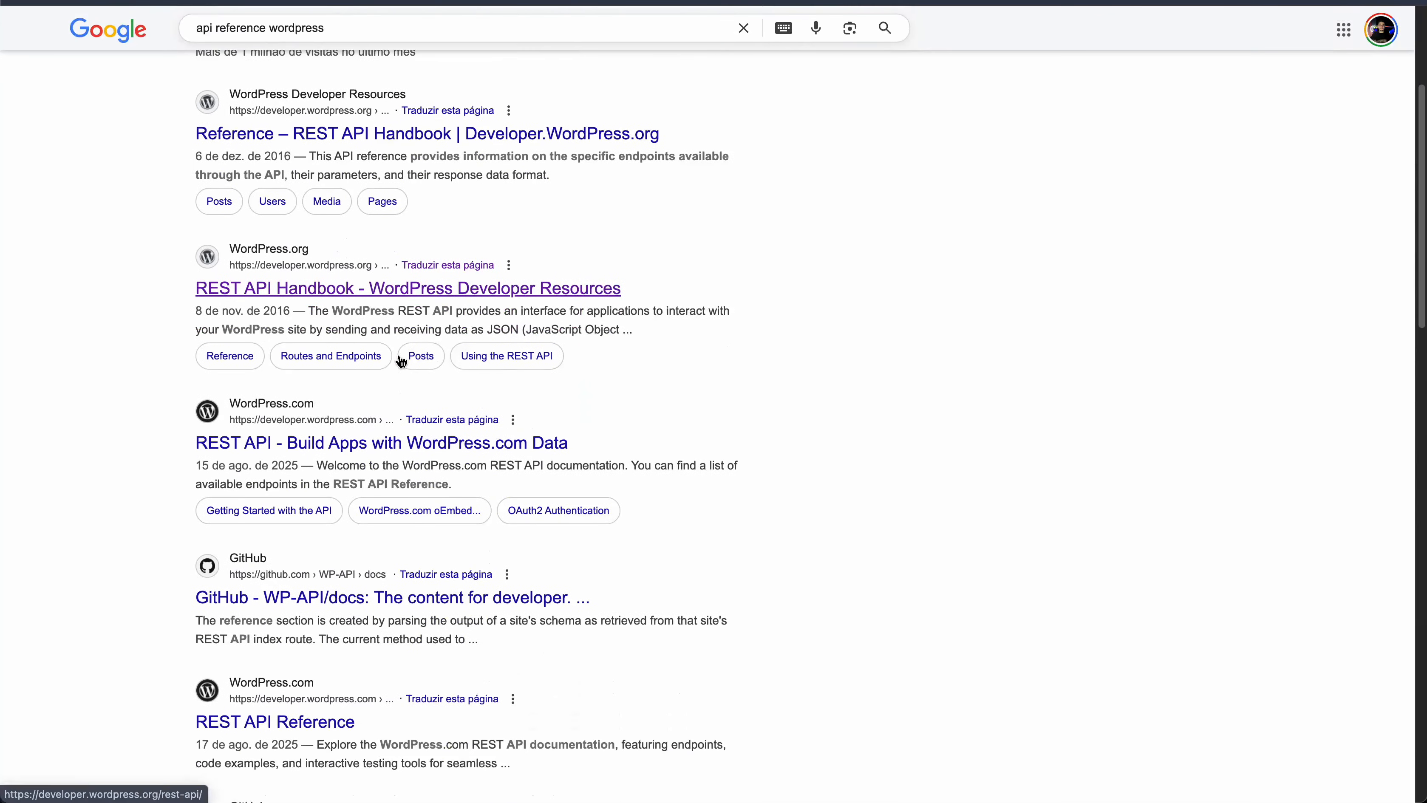
pyautogui.click(245, 297)
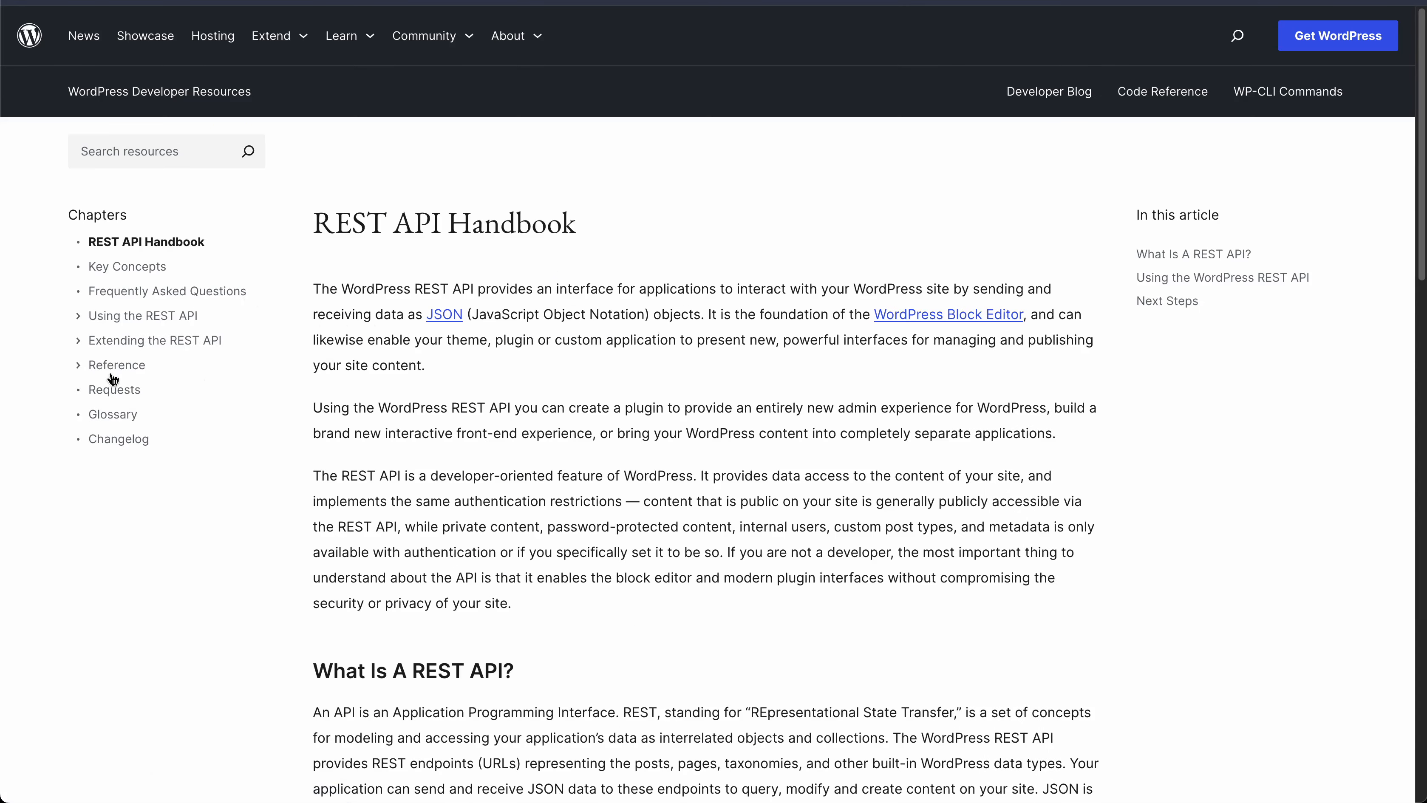
# Open the handbook's Reference chapter, locate the /wp/v2/posts route in the endpoint table, and open the Posts resource
pyautogui.click(99, 370)
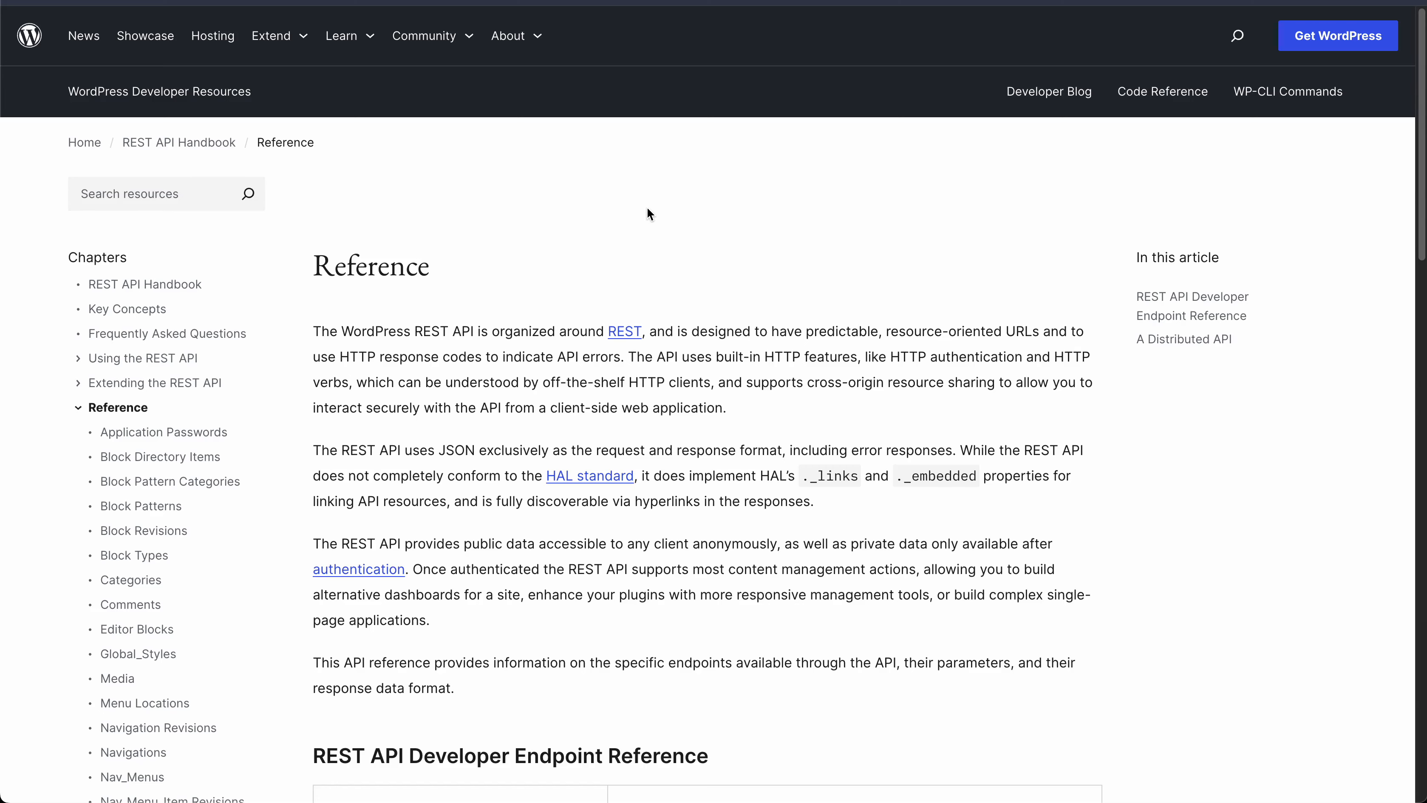
pyautogui.scroll(-10, 499, 287)
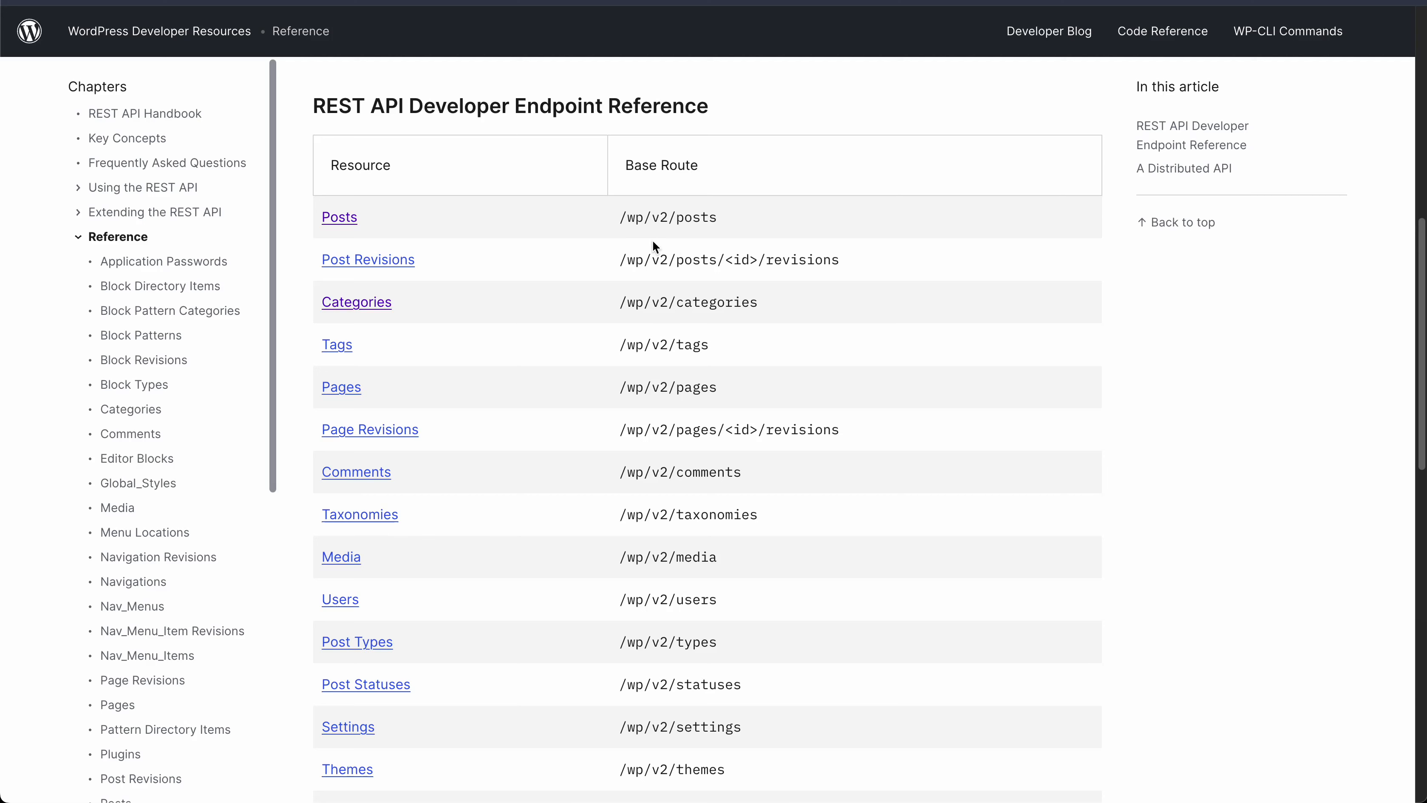
pyautogui.moveTo(615, 219); pyautogui.dragTo(723, 218)
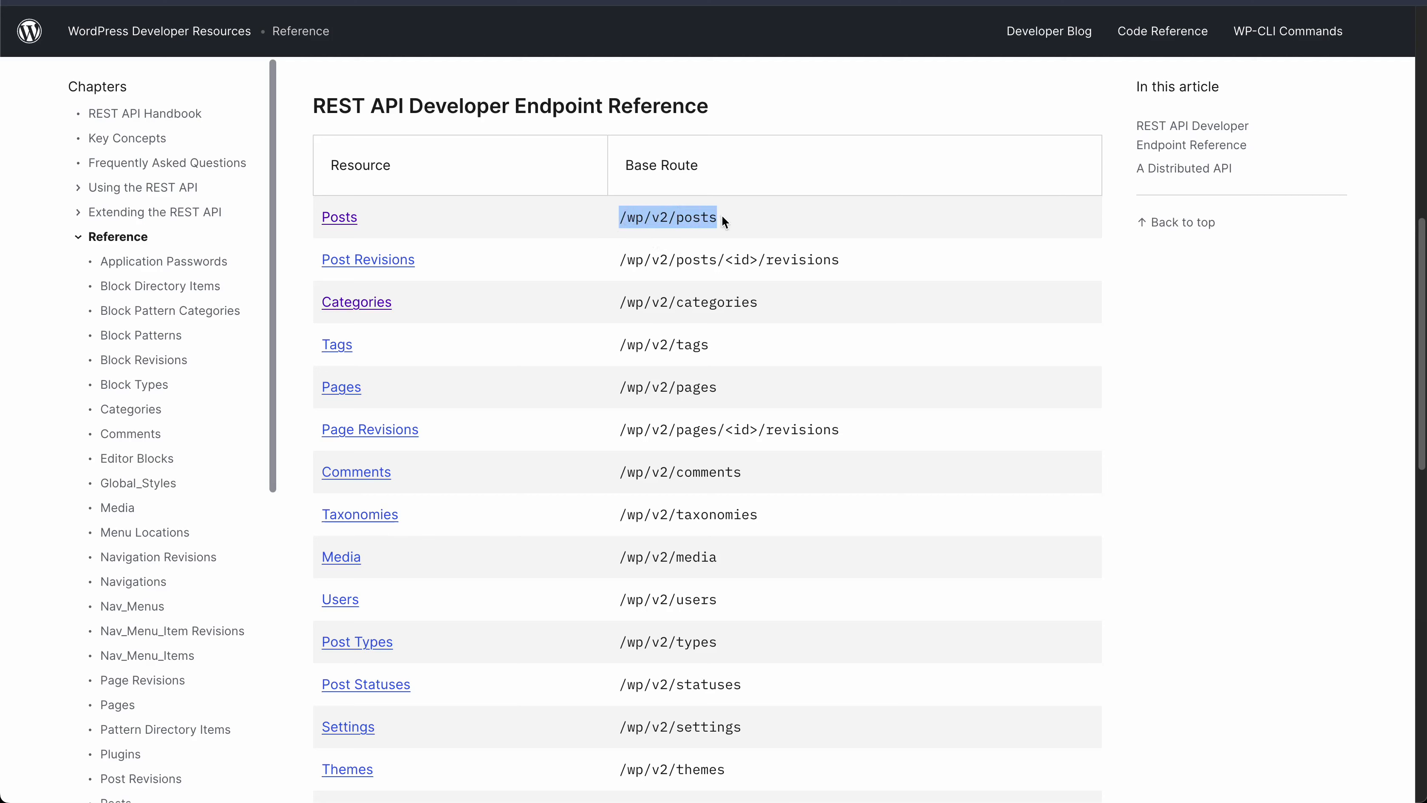
pyautogui.click(341, 219)
# Examine the title field's description and contexts in the Posts schema
pyautogui.scroll(-5, 394, 292)
pyautogui.scroll(-20, 373, 332)
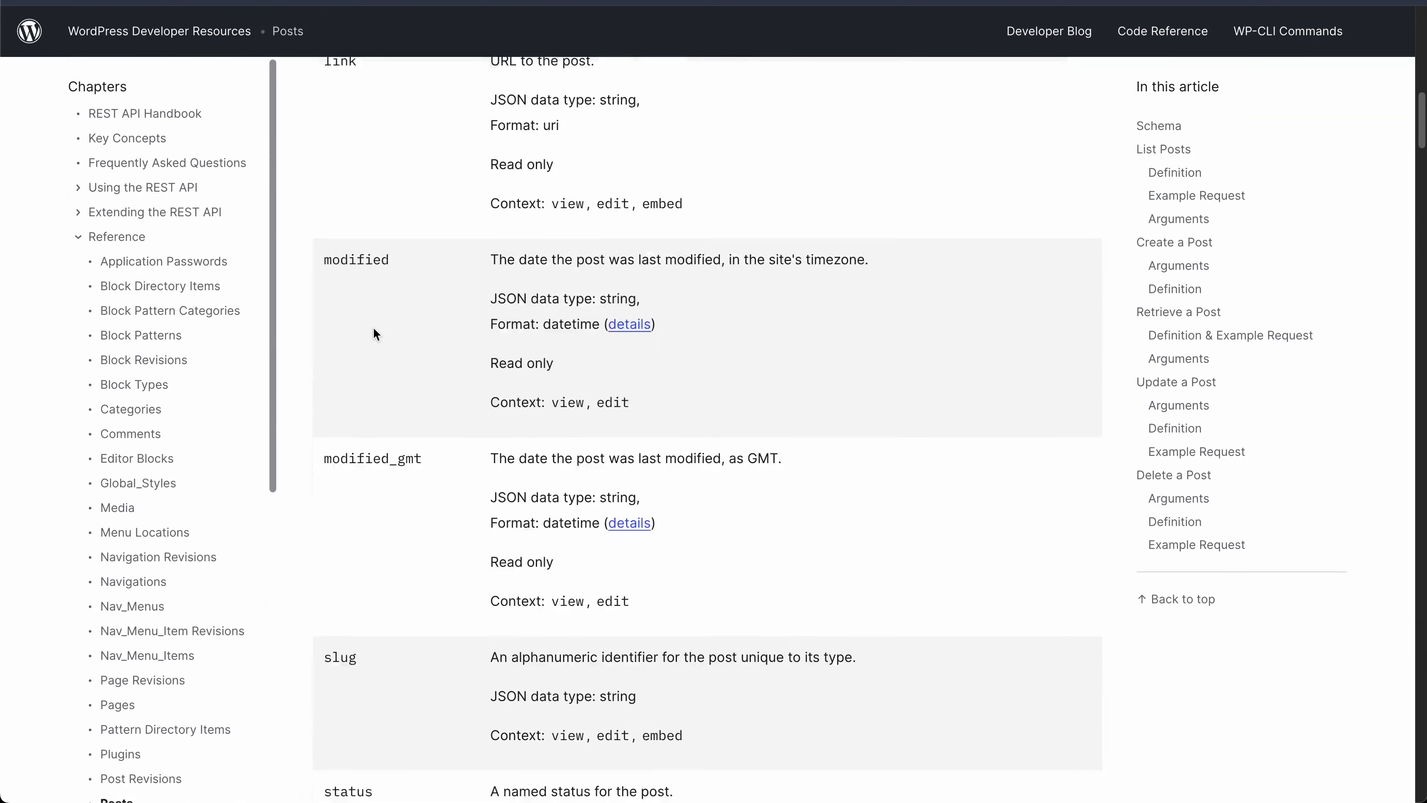
pyautogui.scroll(-4, 374, 331)
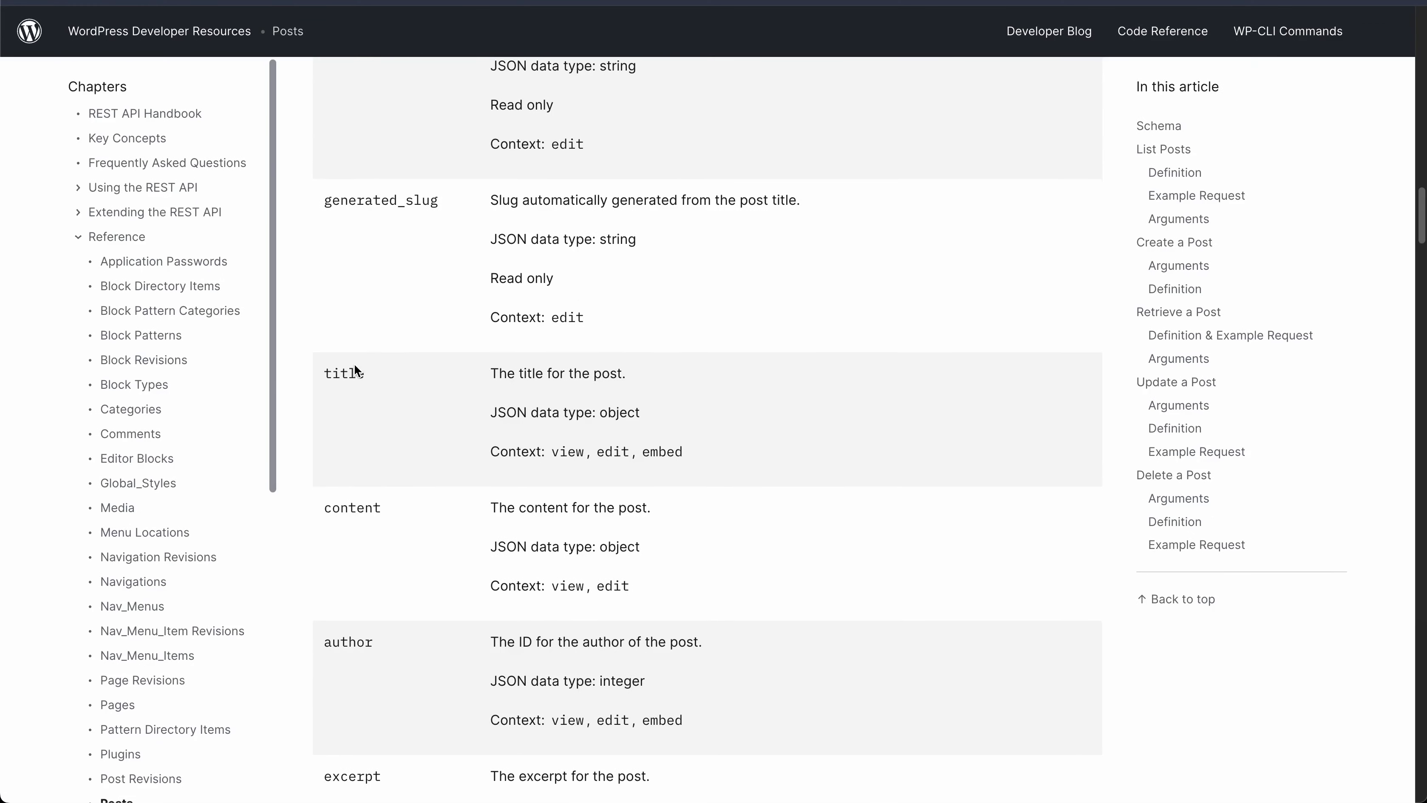
pyautogui.doubleClick(342, 370)
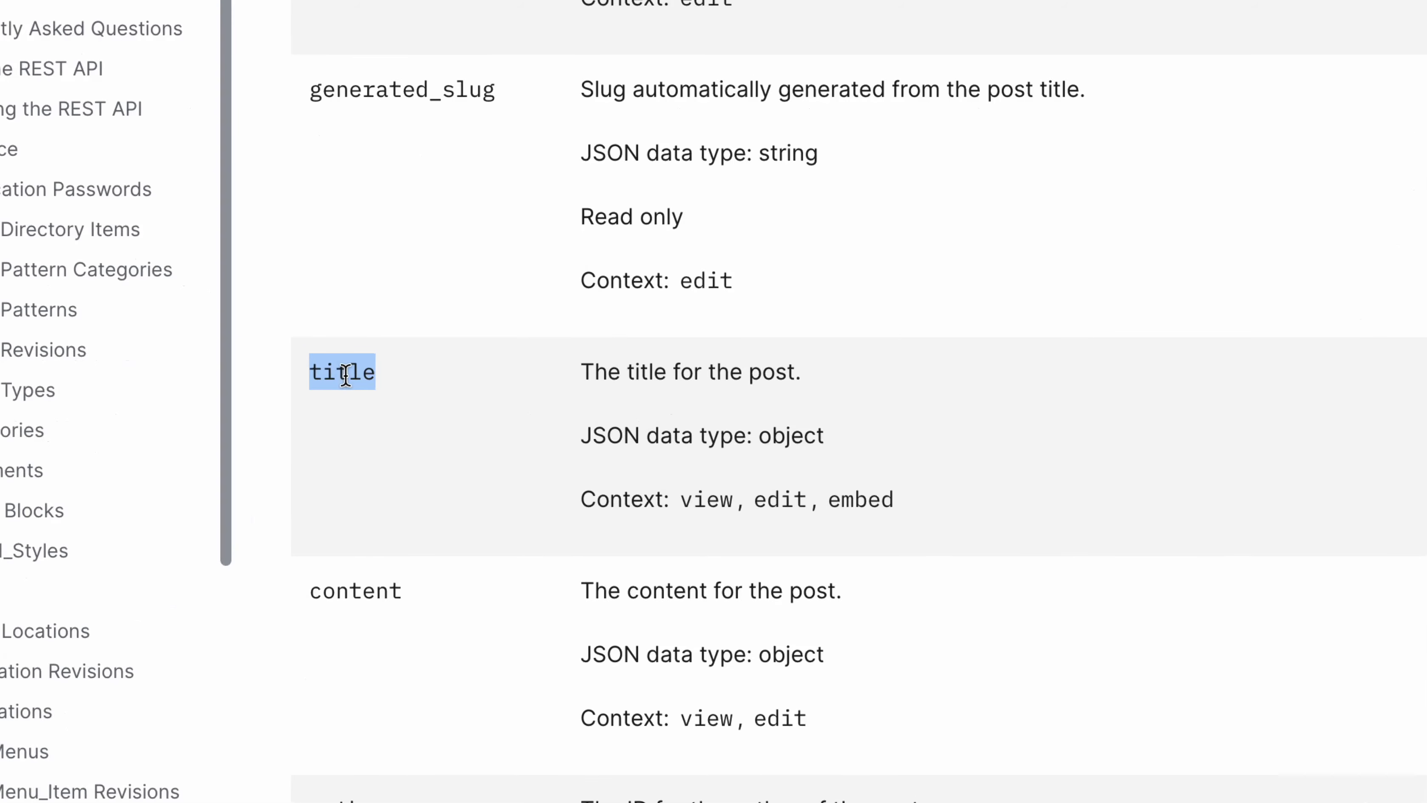
pyautogui.moveTo(596, 377); pyautogui.dragTo(787, 374)
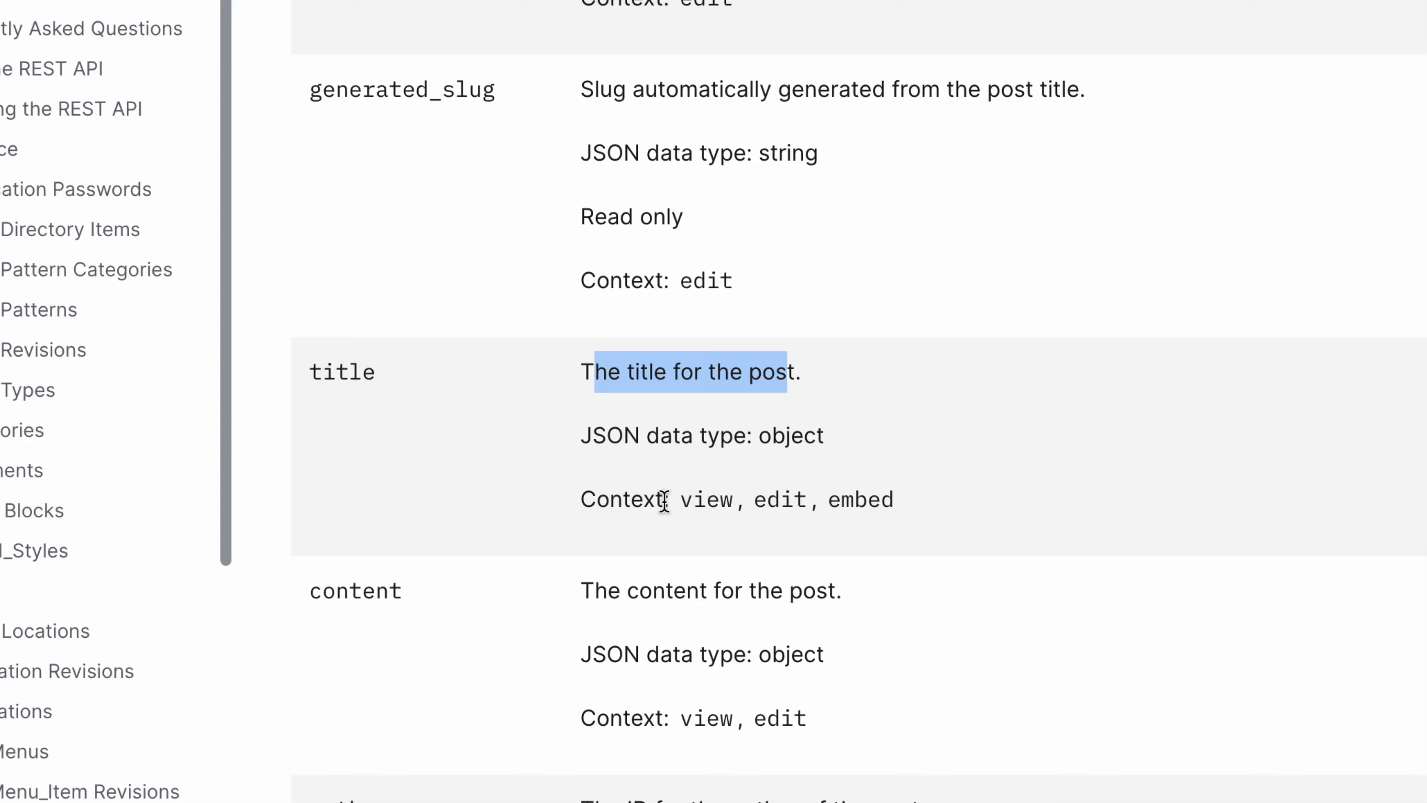
pyautogui.moveTo(680, 499); pyautogui.dragTo(823, 500)
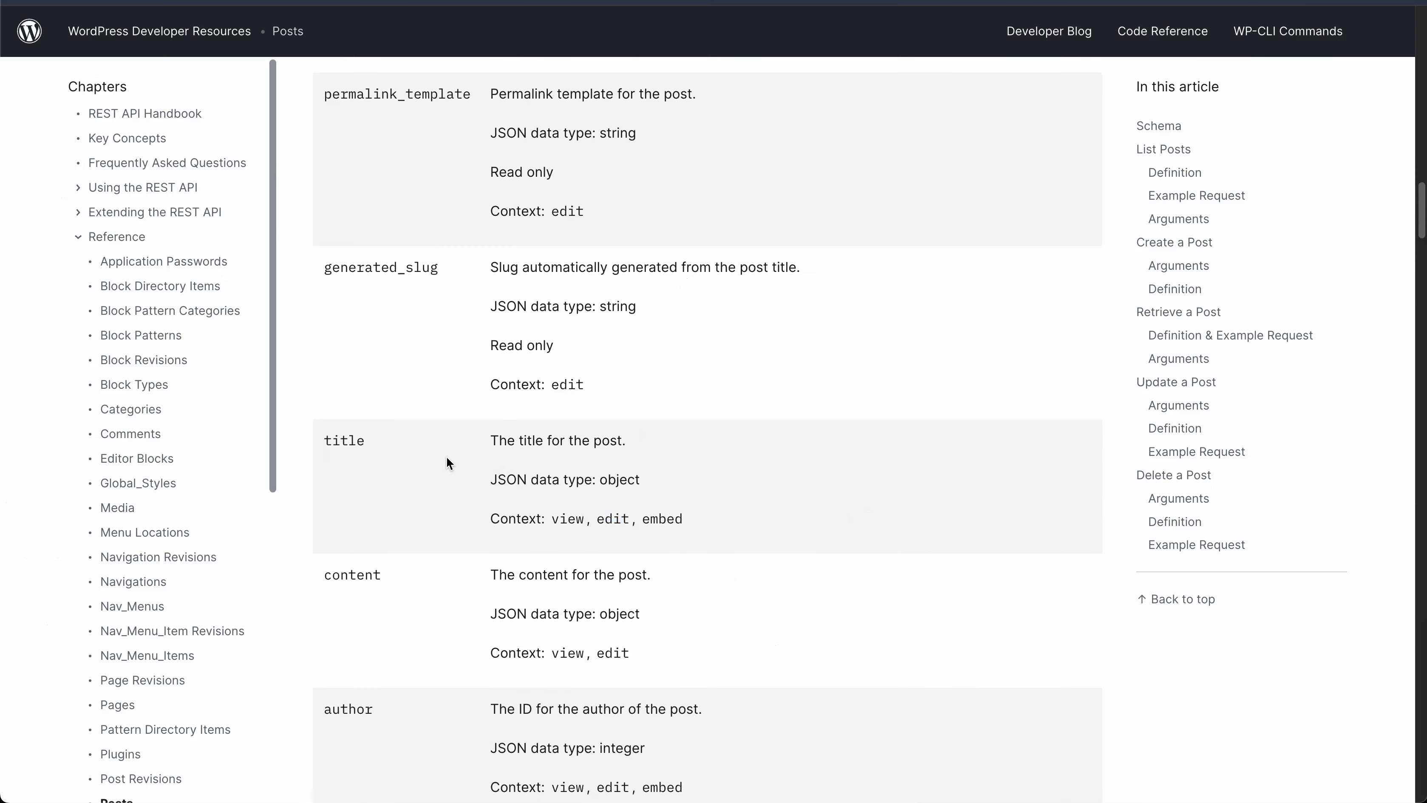
# Search the Posts reference page for "status" to locate that schema field
pyautogui.scroll(4, 508, 404)
pyautogui.hotkey('ctrl', 'f')
pyautogui.write('s')
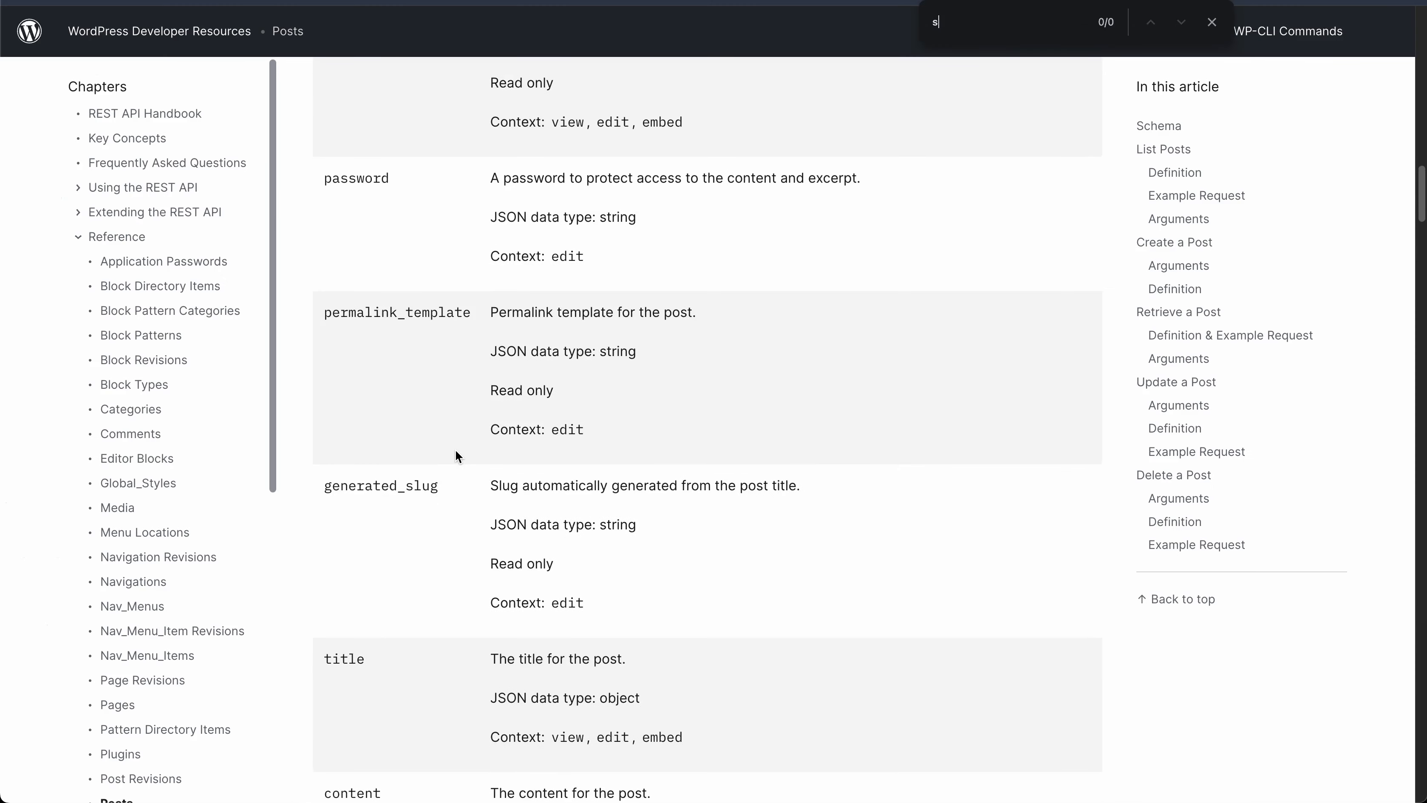
pyautogui.write('tatus')
pyautogui.press('Escape')
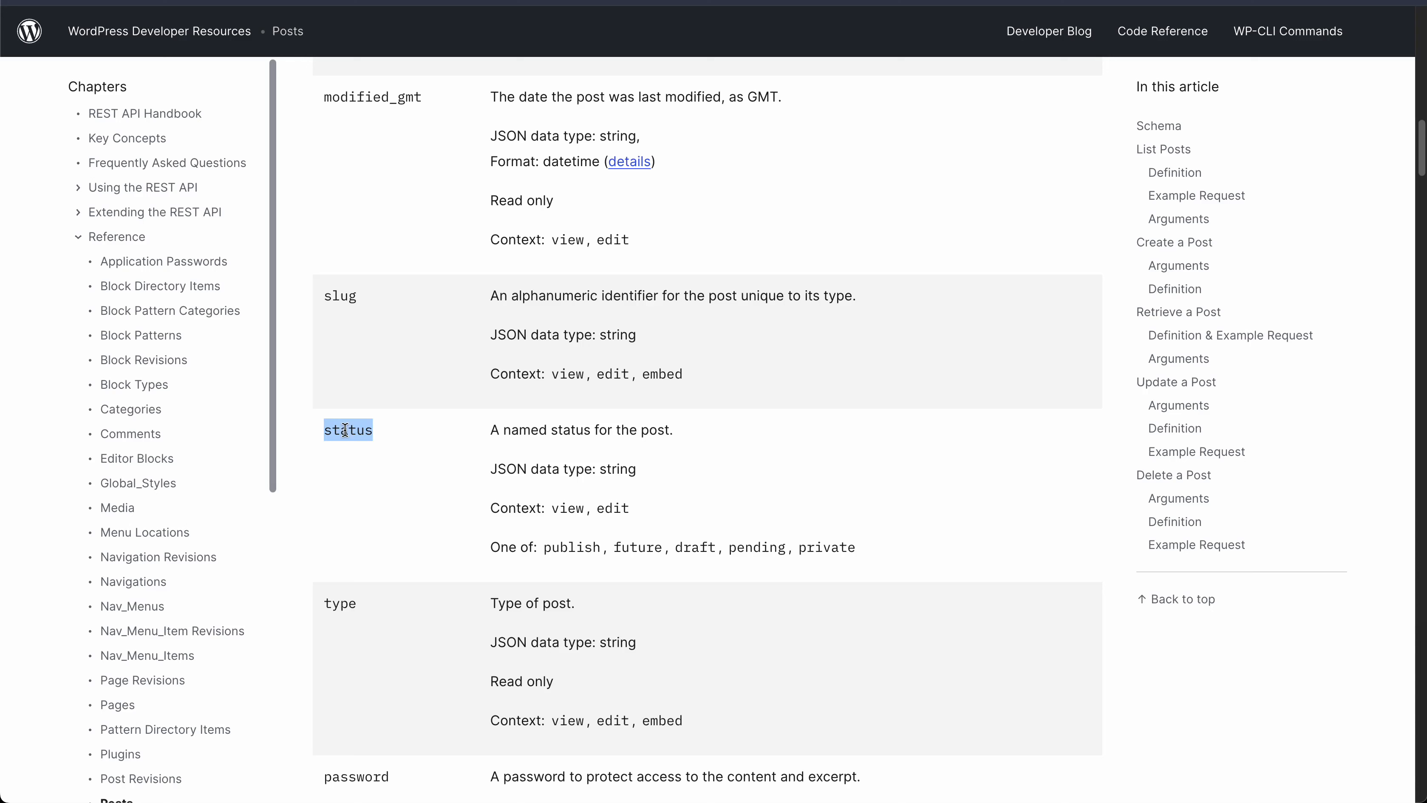
# Mark the status field's allowed values with a box and point out individual options with arrows, then clear the markings
pyautogui.moveTo(473, 527); pyautogui.dragTo(935, 567)
pyautogui.moveTo(761, 479); pyautogui.dragTo(712, 533)
pyautogui.hotkey('ctrl', 'z')
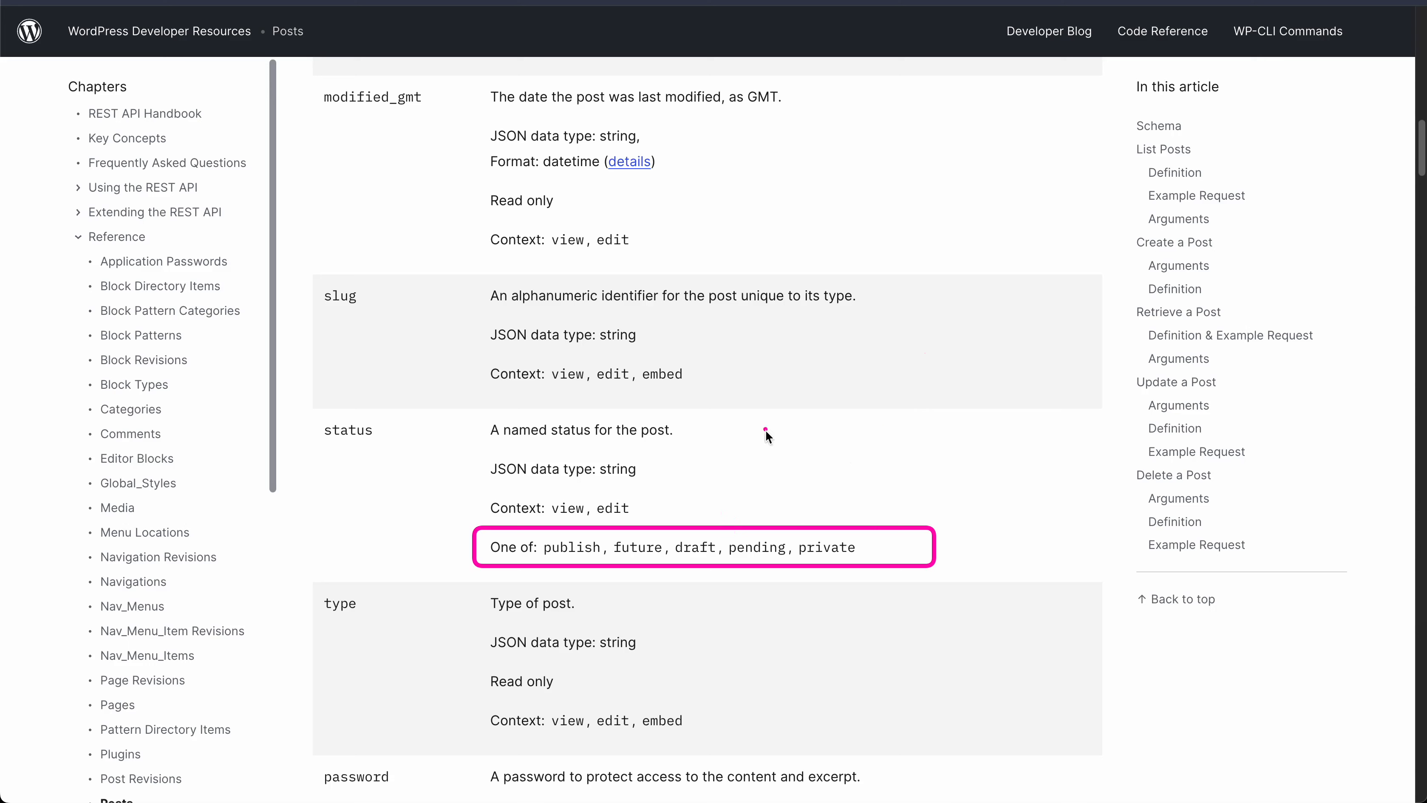
pyautogui.moveTo(853, 372)
pyautogui.mouseDown()
pyautogui.moveTo(609, 514)
pyautogui.moveTo(612, 527)
pyautogui.mouseUp()
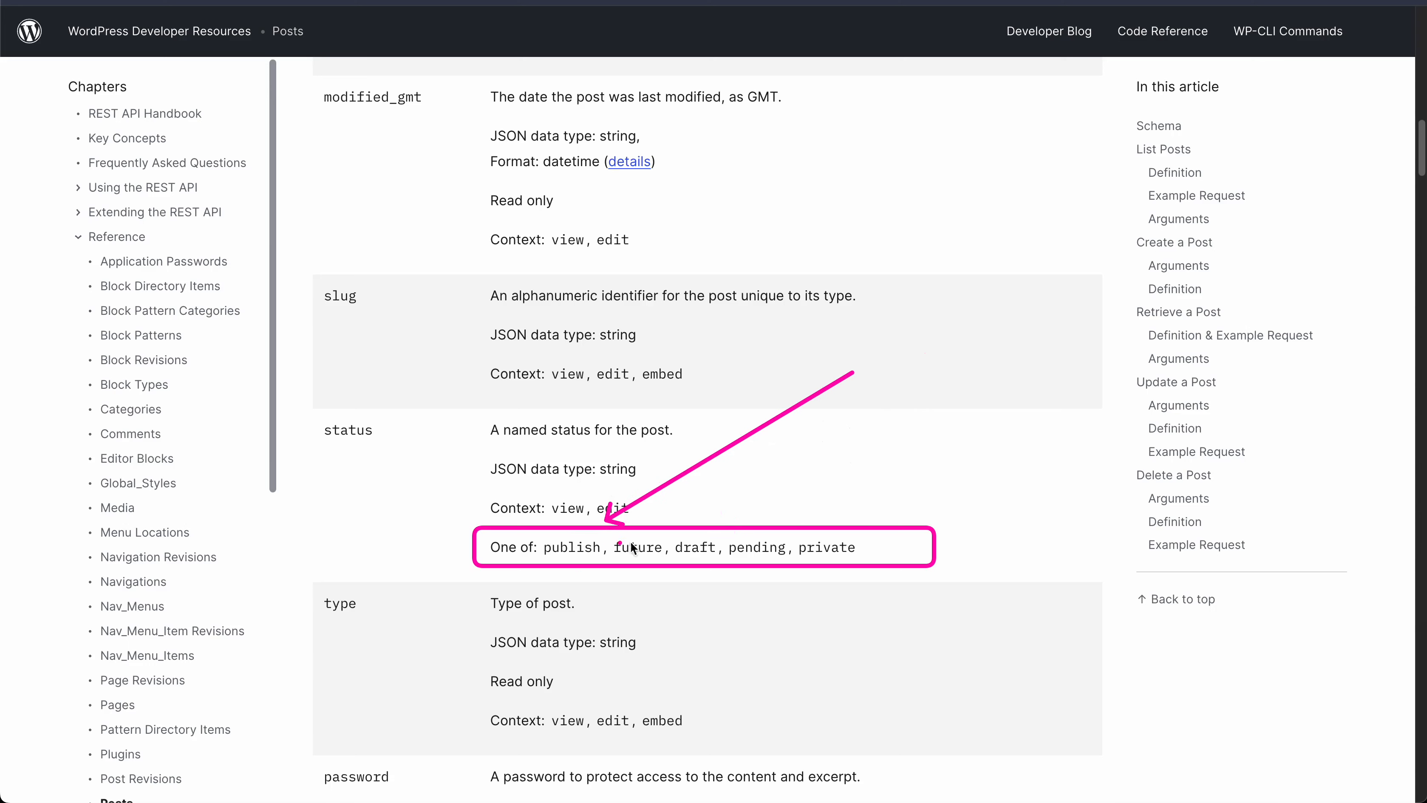
pyautogui.hotkey('ctrl', 'z')
pyautogui.moveTo(935, 369); pyautogui.dragTo(661, 528)
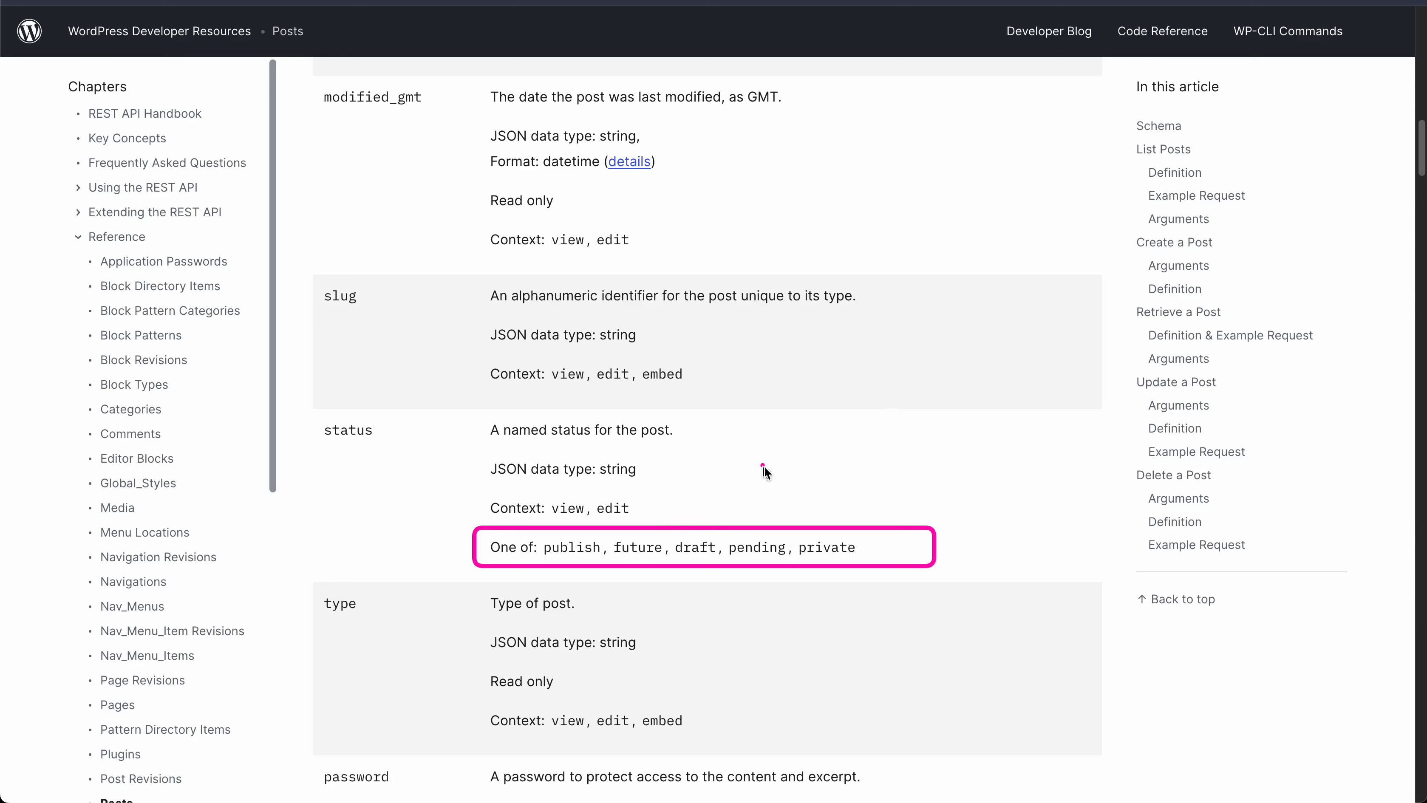
pyautogui.moveTo(974, 404); pyautogui.dragTo(853, 536)
pyautogui.press('super+z')
pyautogui.press('super+z')
# Copy the categories field name from the Posts schema
pyautogui.scroll(-15, 438, 500)
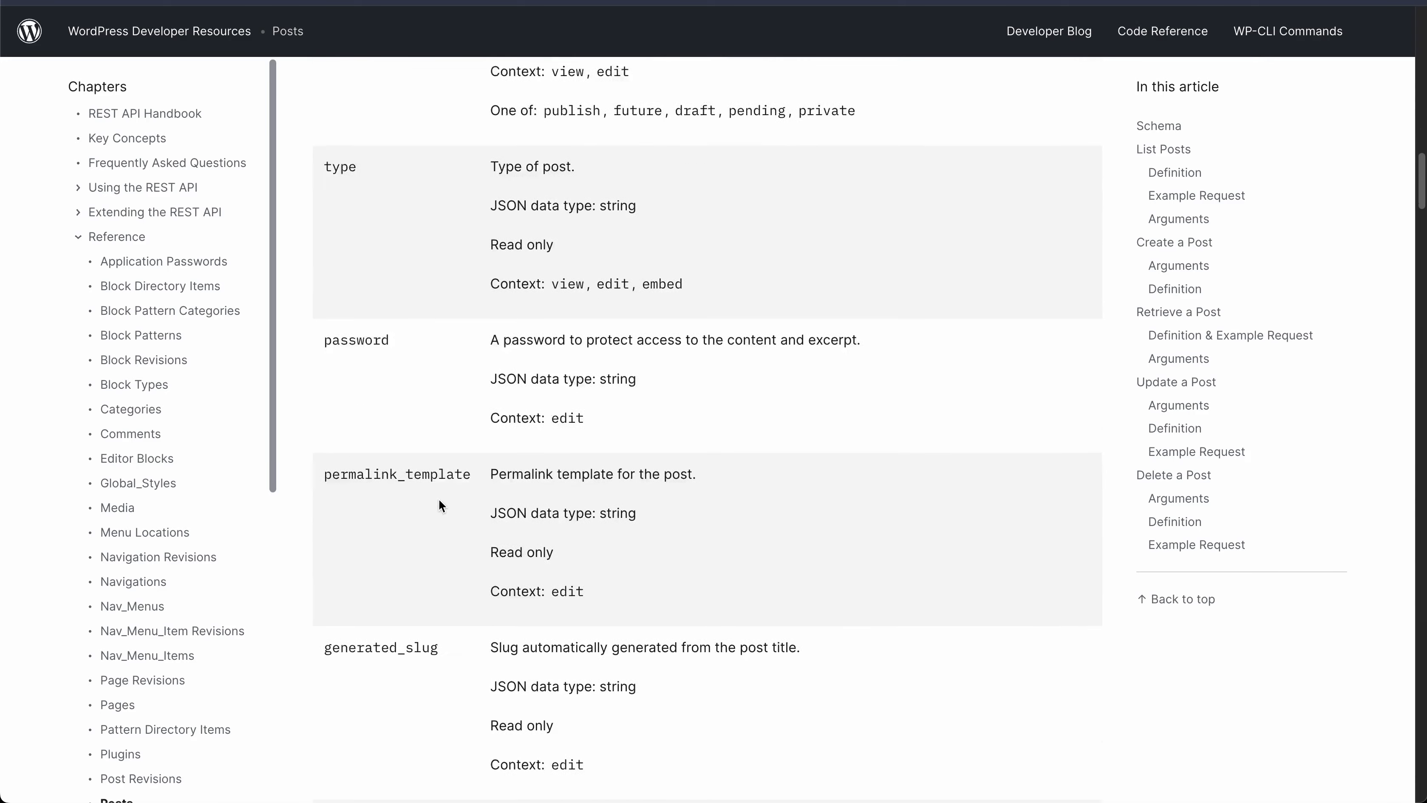
pyautogui.scroll(-20, 418, 482)
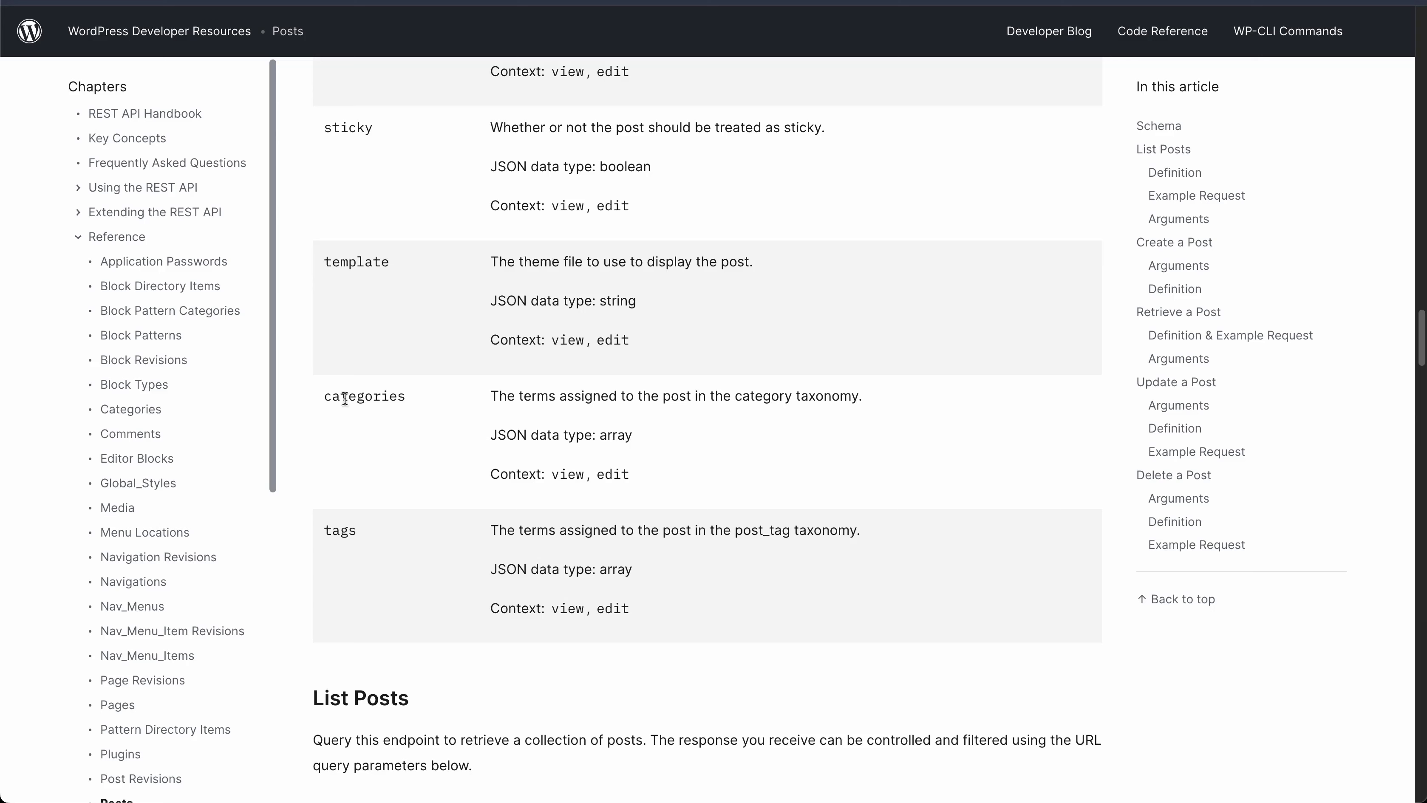
pyautogui.doubleClick(356, 395)
pyautogui.hotkey('ctrl', 'c')
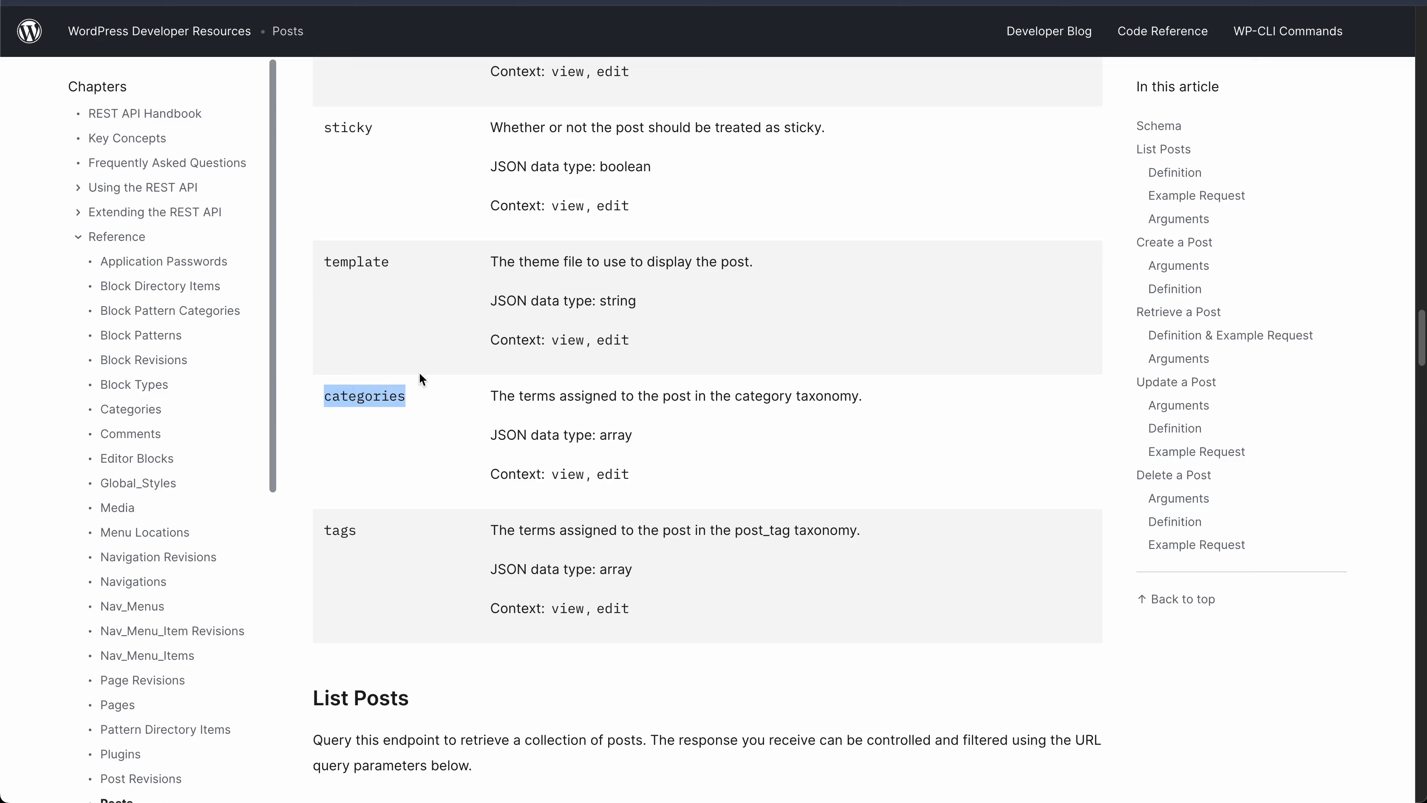
# Switch to n8n and add a body parameter named categories to the HTTP Request
pyautogui.hotkey('ctrl', 'Tab')
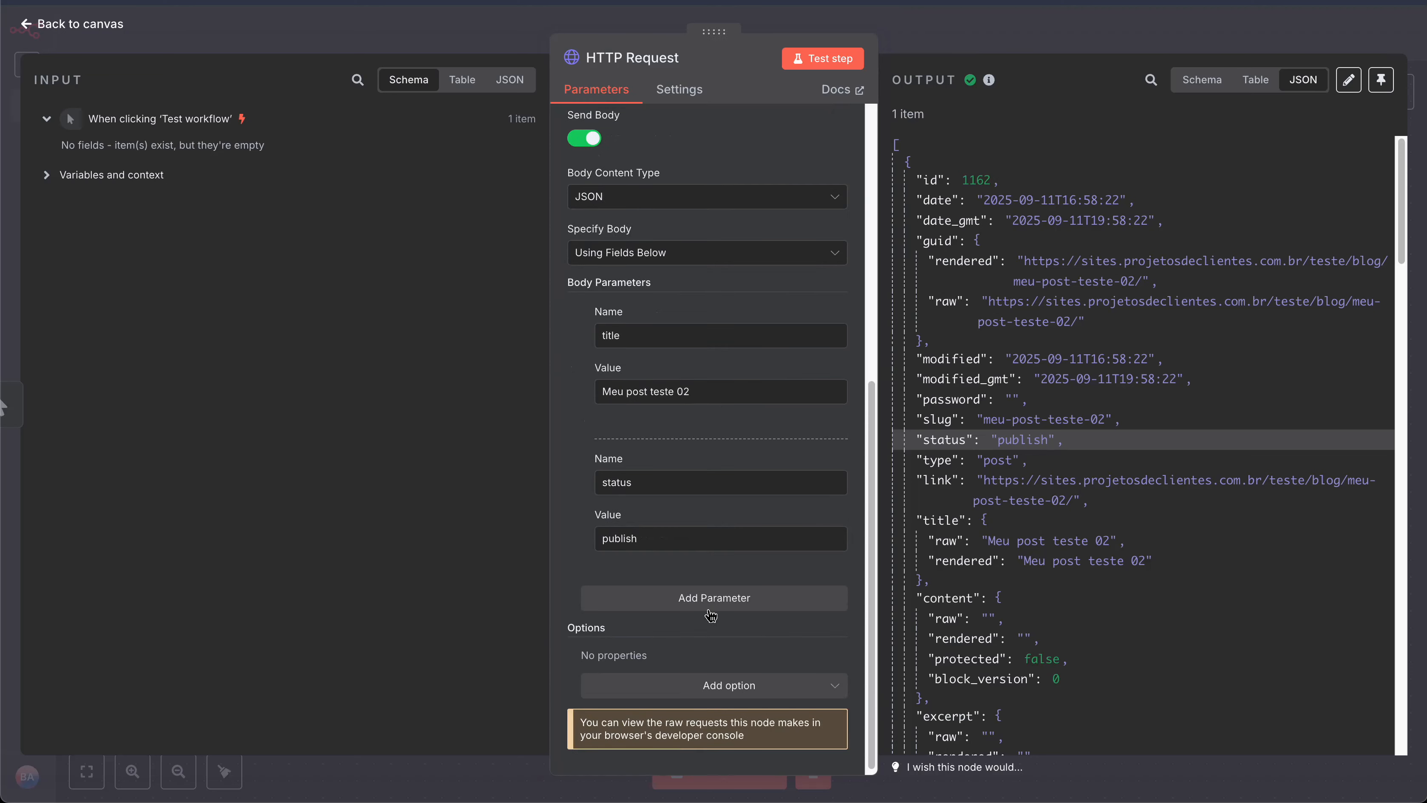
pyautogui.click(717, 604)
pyautogui.scroll(-3, 717, 609)
pyautogui.click(621, 475)
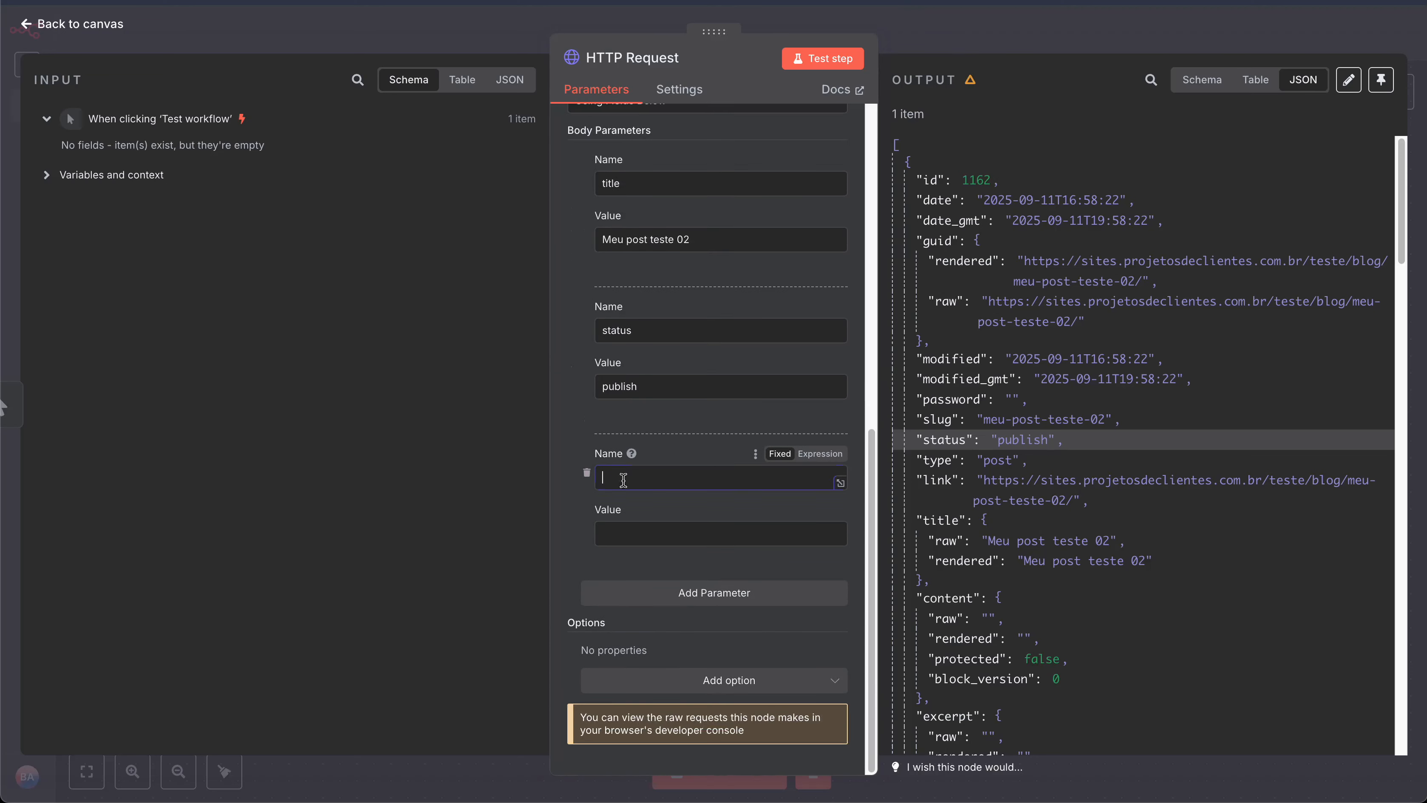
pyautogui.hotkey('ctrl', 'v')
pyautogui.click(626, 532)
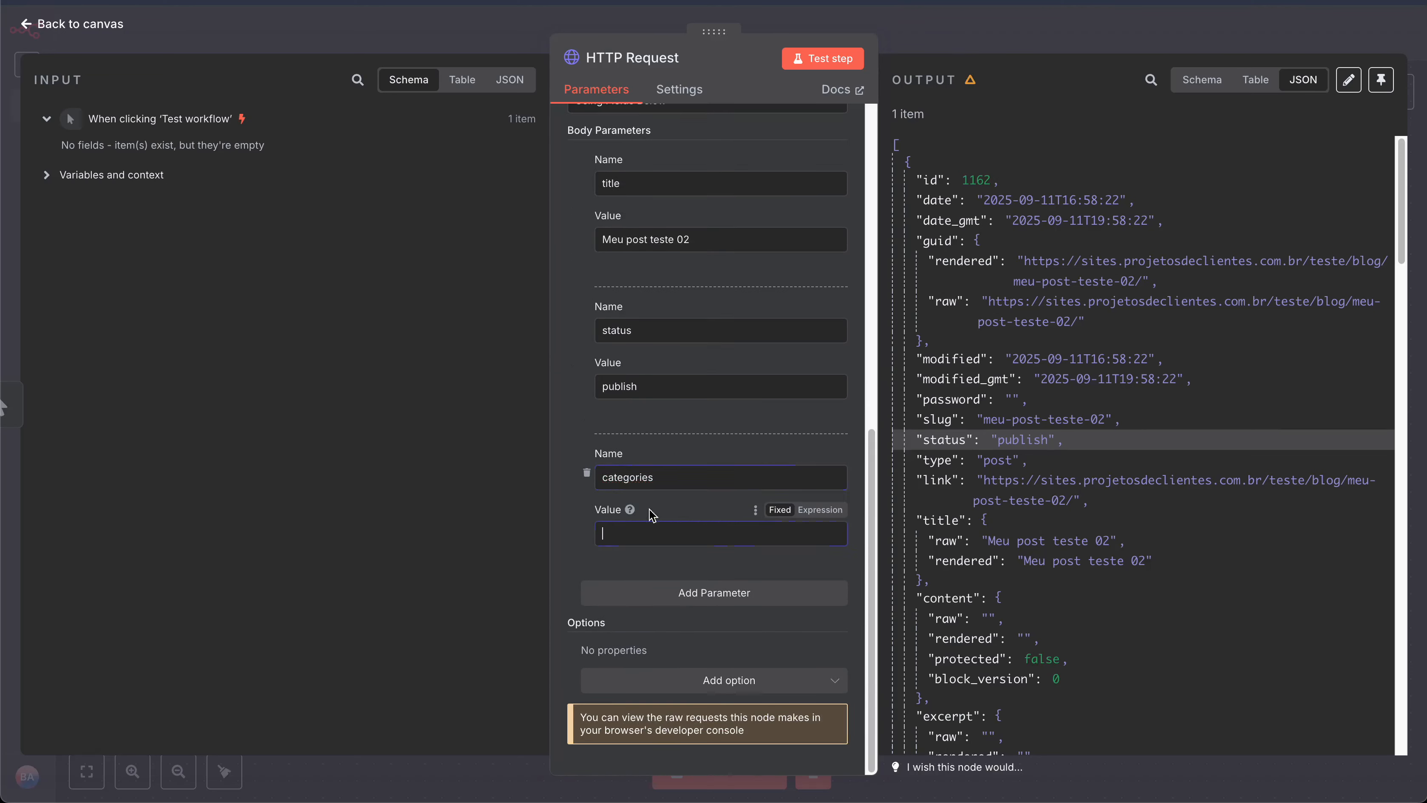
# In the WordPress Posts reference, mark the categories field's JSON data type with a box and an arrow, and clear the markings
pyautogui.hotkey('ctrl', 'shift', 'Tab')
pyautogui.click(450, 475)
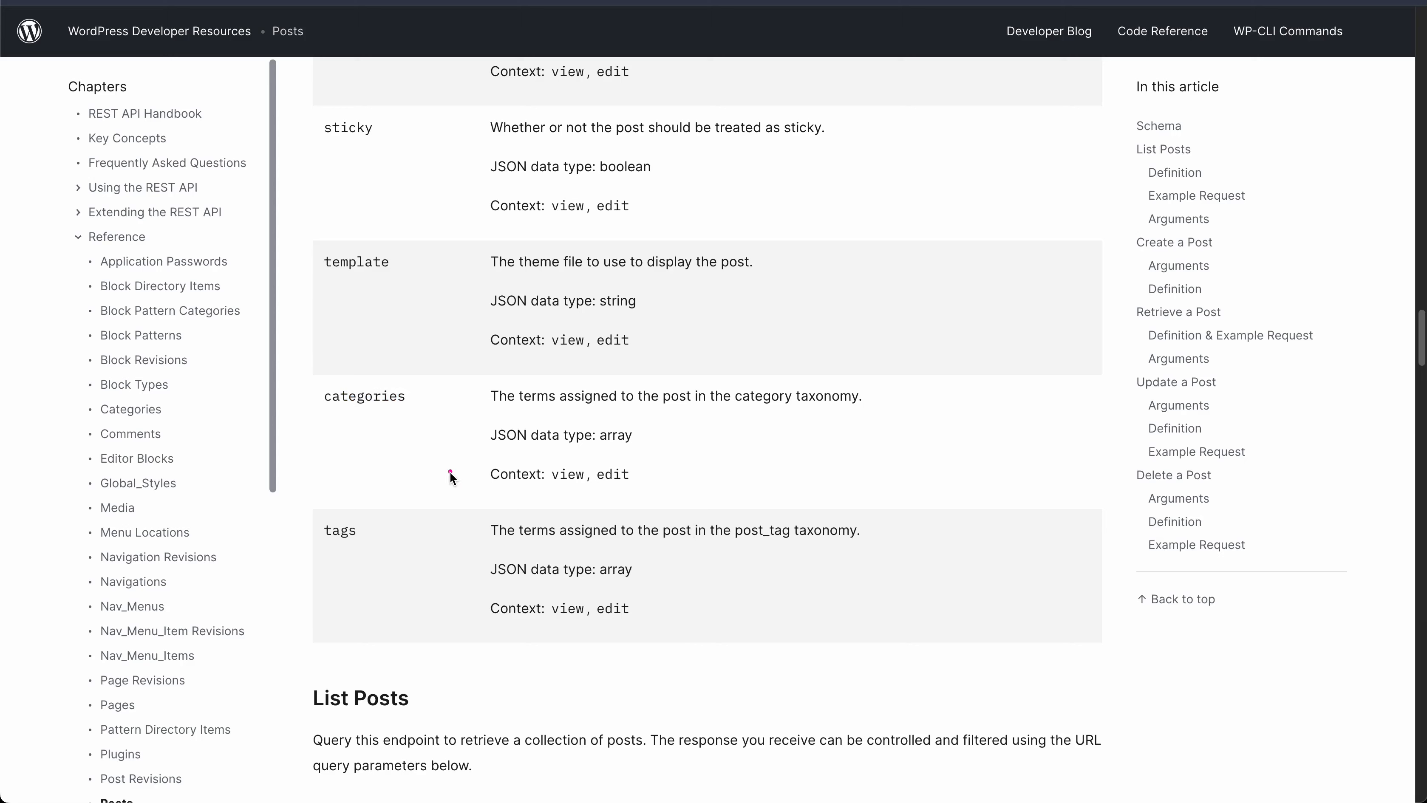
pyautogui.moveTo(475, 415); pyautogui.dragTo(646, 454)
pyautogui.moveTo(998, 328)
pyautogui.mouseDown()
pyautogui.moveTo(826, 406)
pyautogui.moveTo(654, 432)
pyautogui.mouseUp()
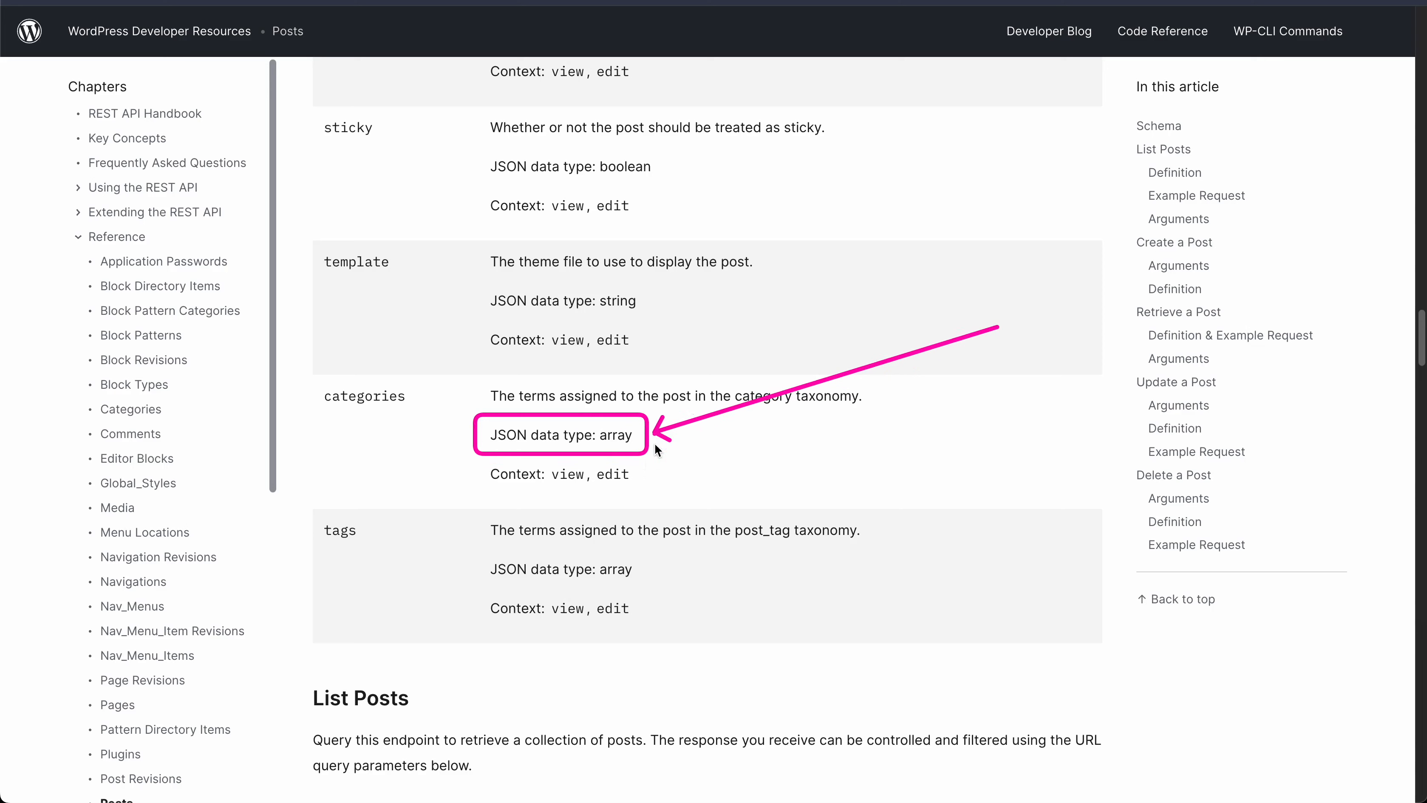
pyautogui.press('Escape')
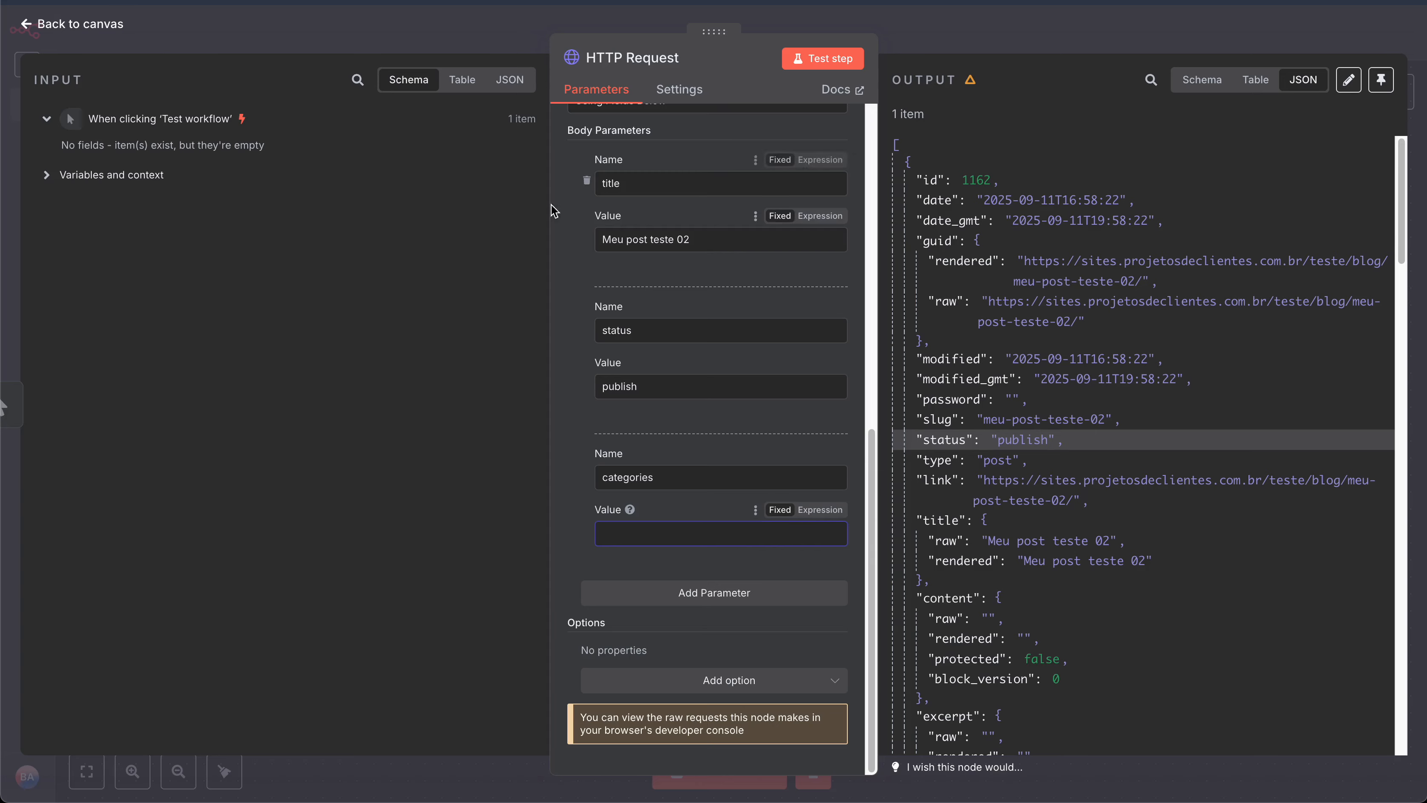
# Test the n8n HTTP Request with the categories value 21 and the title value "Meu post teste 03"
pyautogui.click(621, 534)
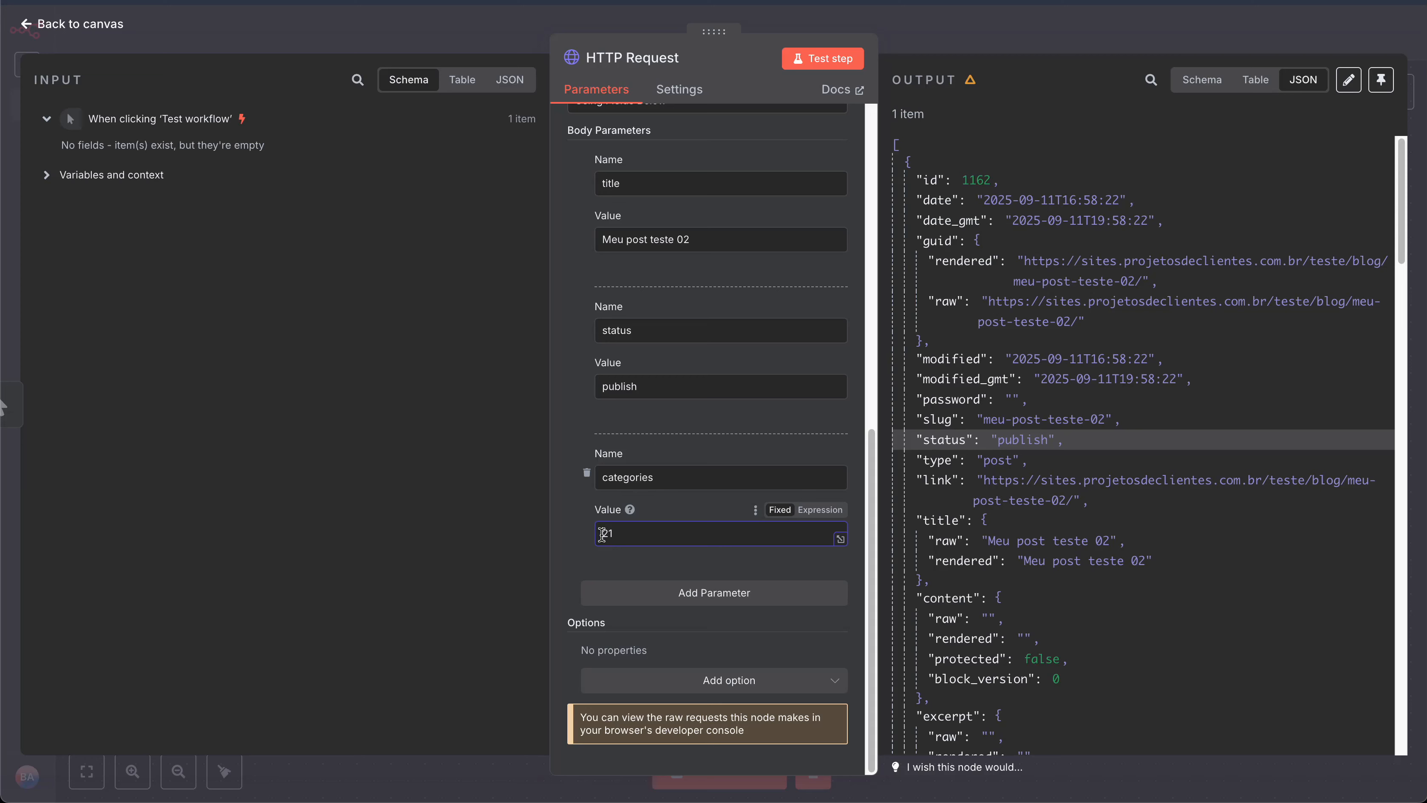
pyautogui.doubleClick(714, 241)
pyautogui.write('03')
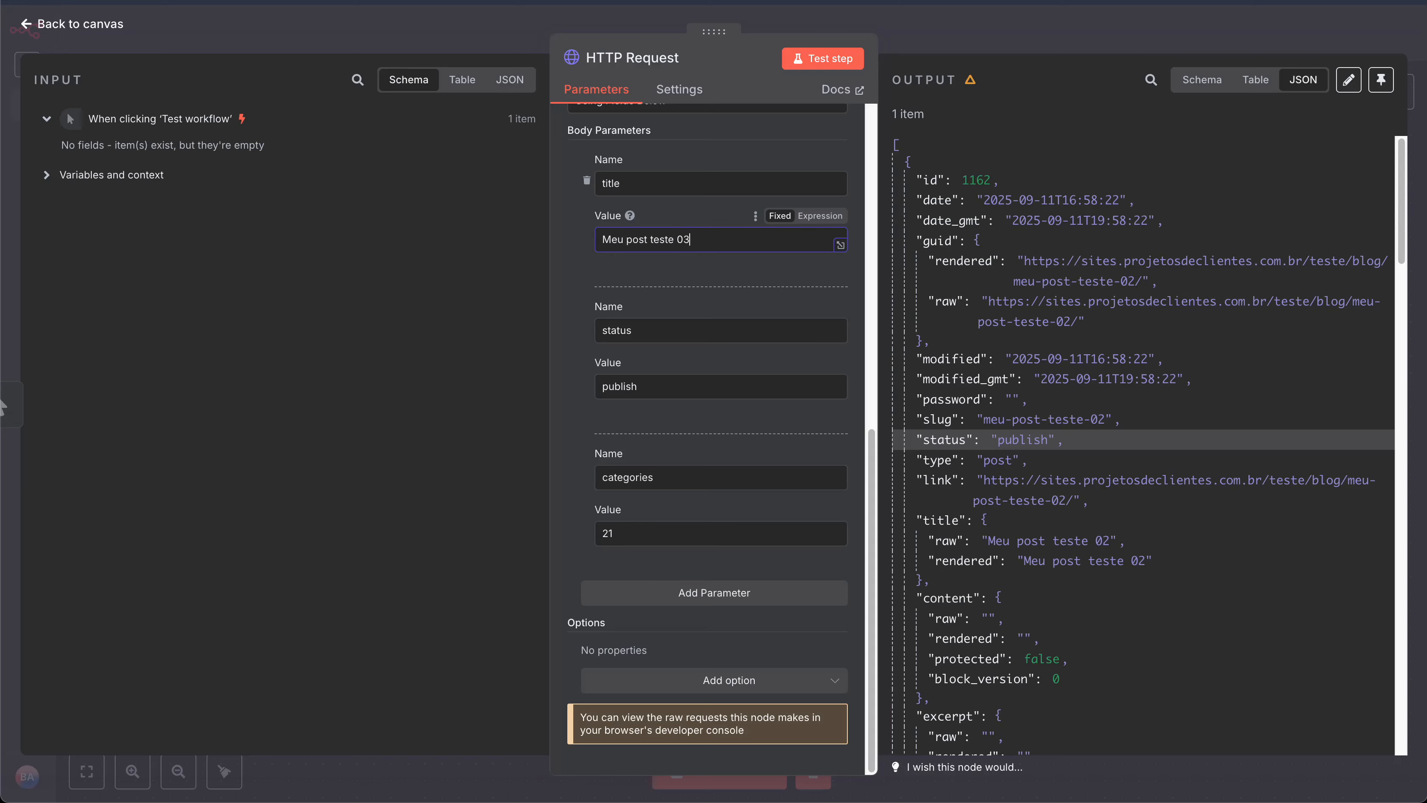
pyautogui.click(823, 62)
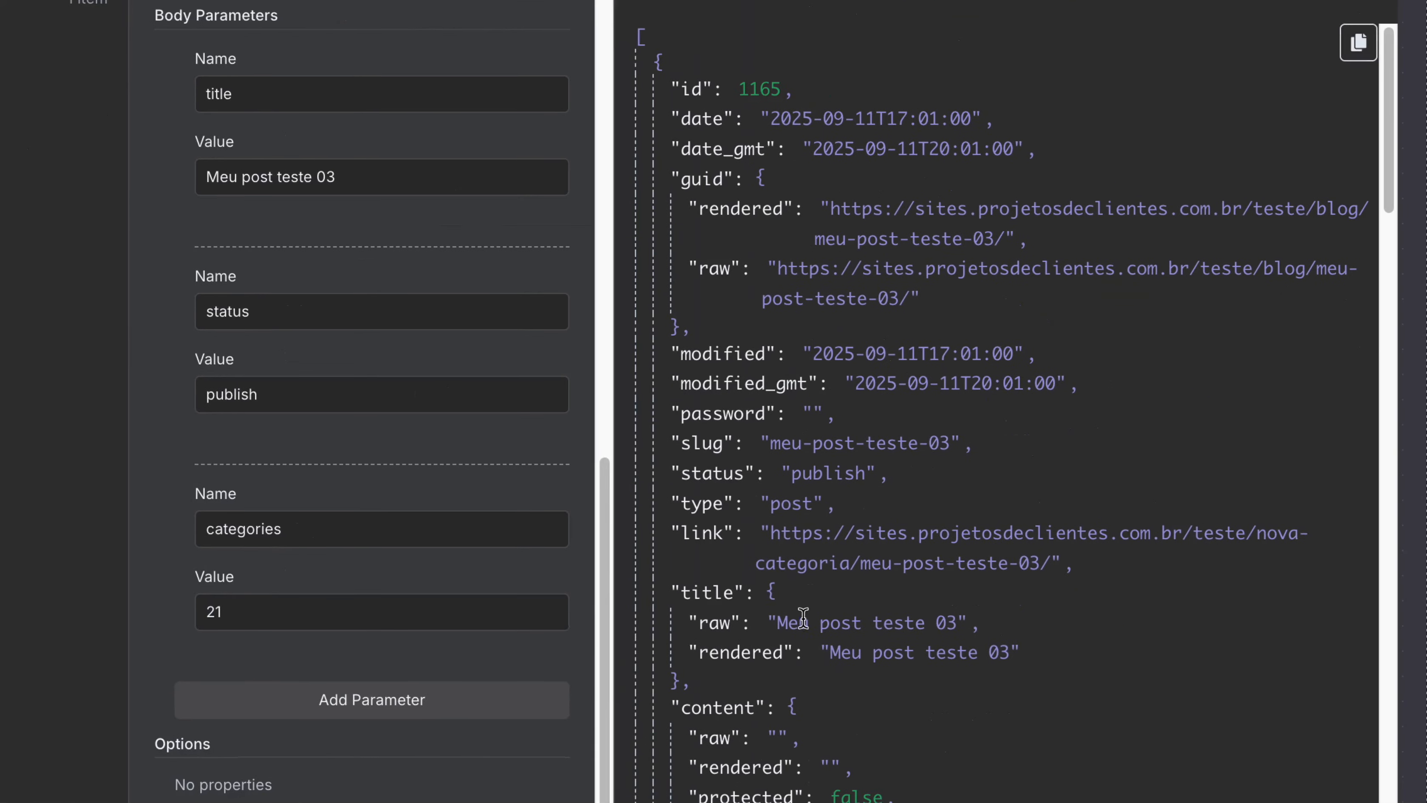
# Check the raw title and status in the HTTP Request's JSON output
pyautogui.moveTo(778, 623); pyautogui.dragTo(958, 621)
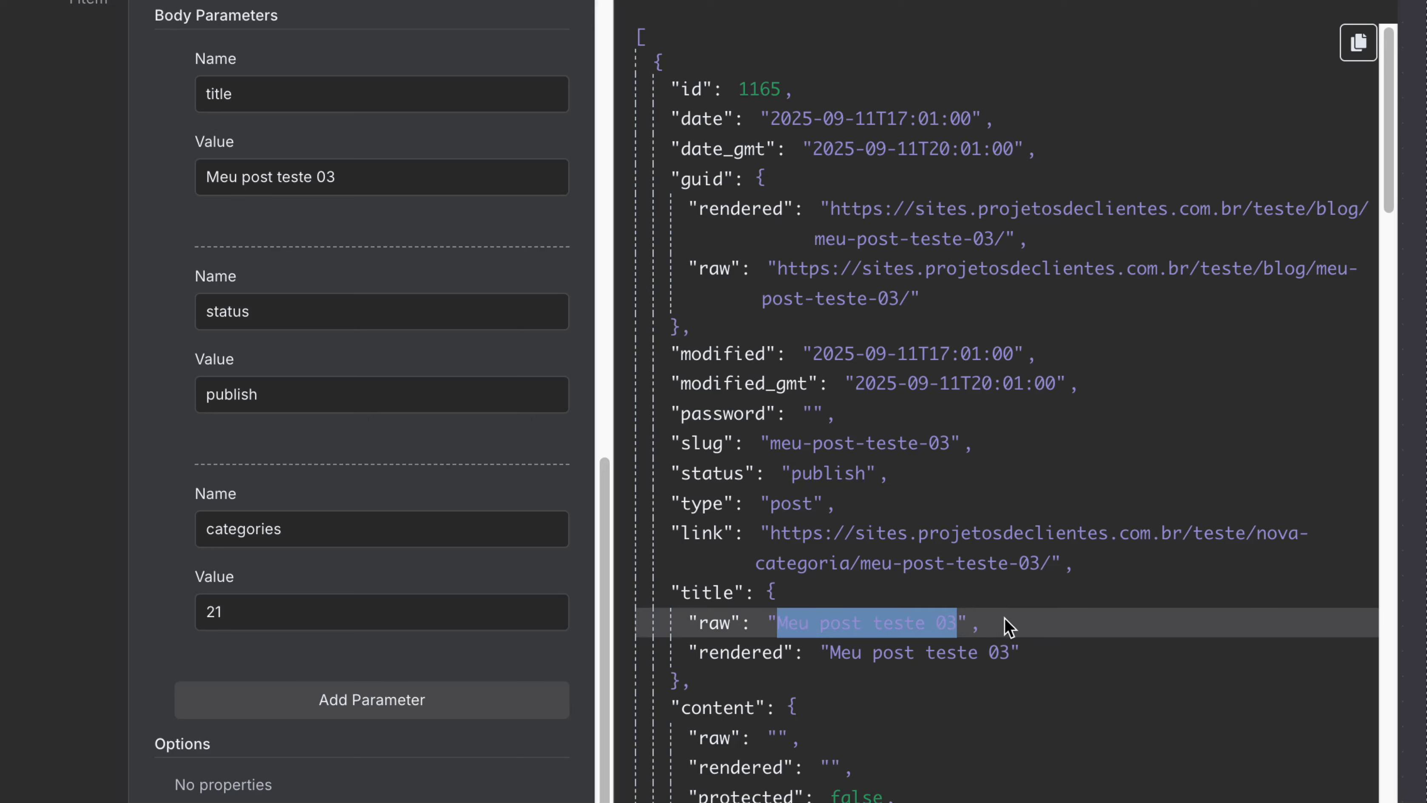
pyautogui.moveTo(793, 474); pyautogui.dragTo(870, 473)
pyautogui.scroll(-10, 959, 461)
pyautogui.scroll(-8, 959, 463)
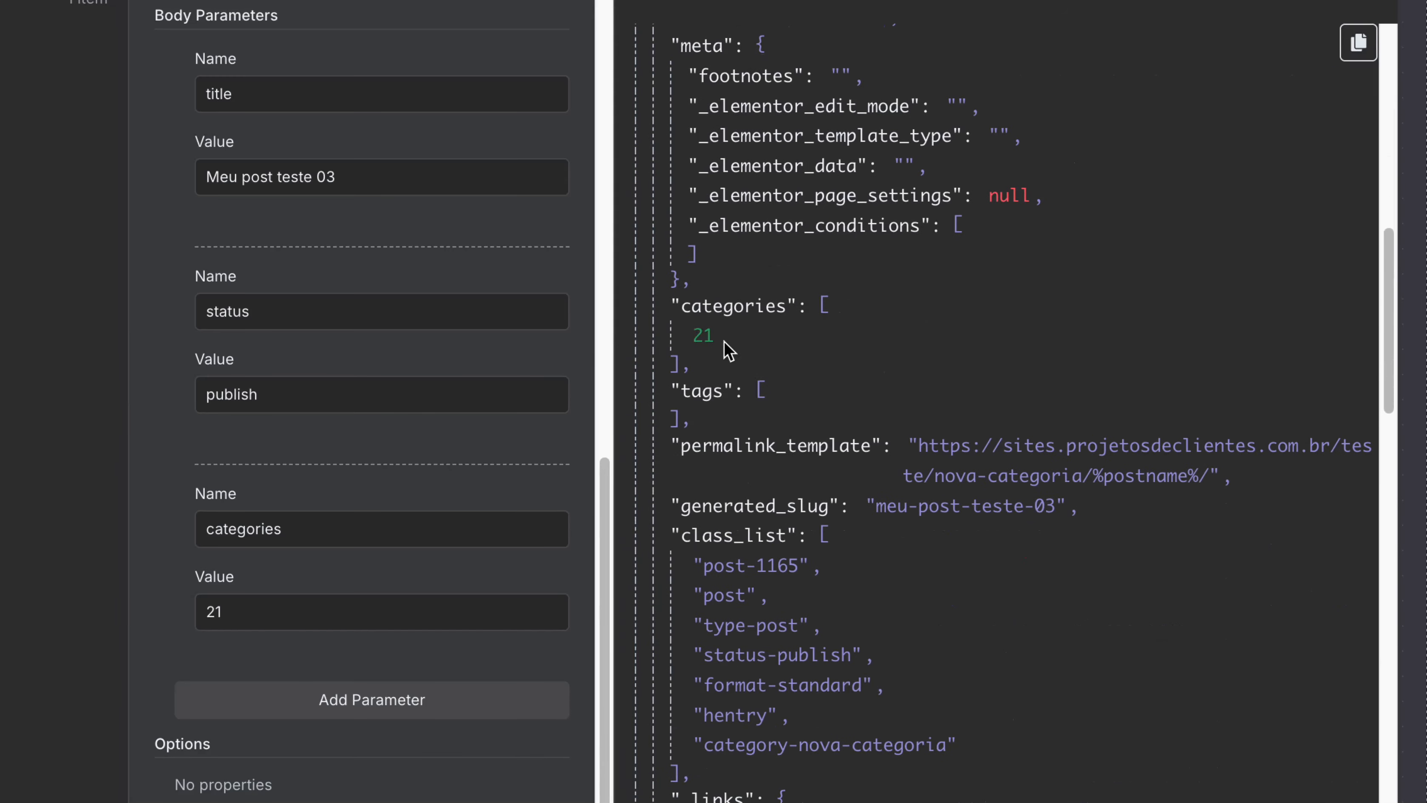
# Examine the categories array in the JSON output, collapsing and expanding it and highlighting the ID inside
pyautogui.doubleClick(714, 306)
pyautogui.click(844, 325)
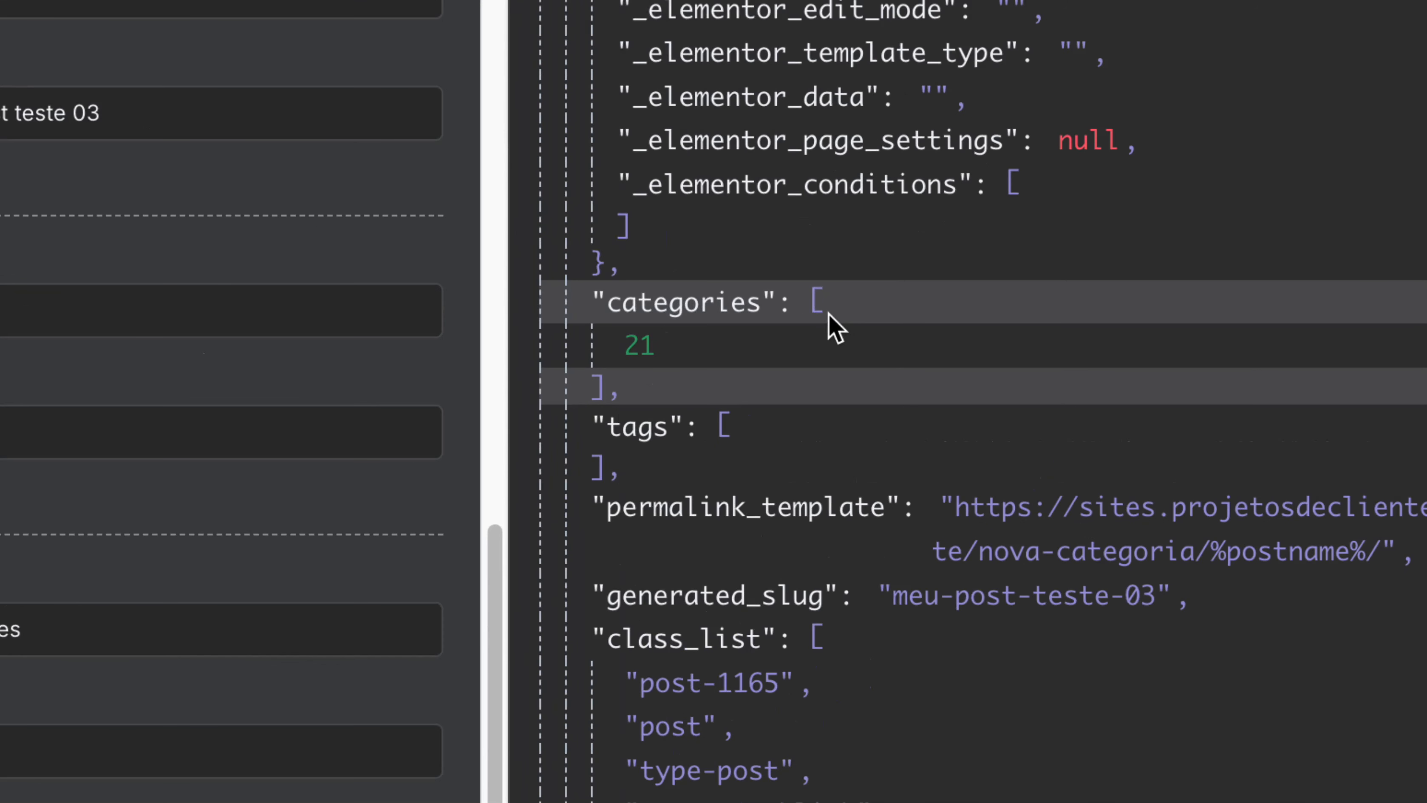
pyautogui.click(823, 308)
pyautogui.click(824, 308)
pyautogui.click(819, 310)
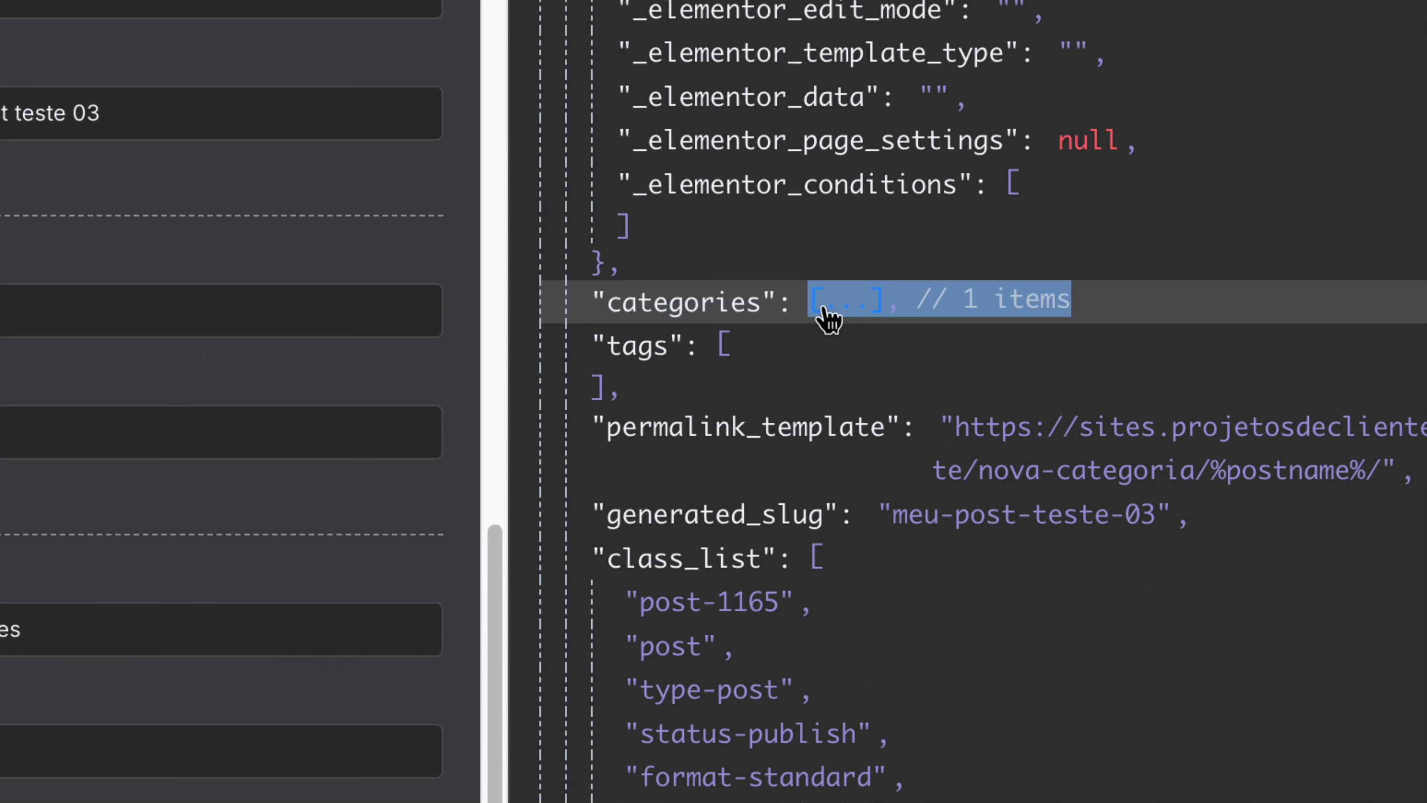
pyautogui.click(852, 312)
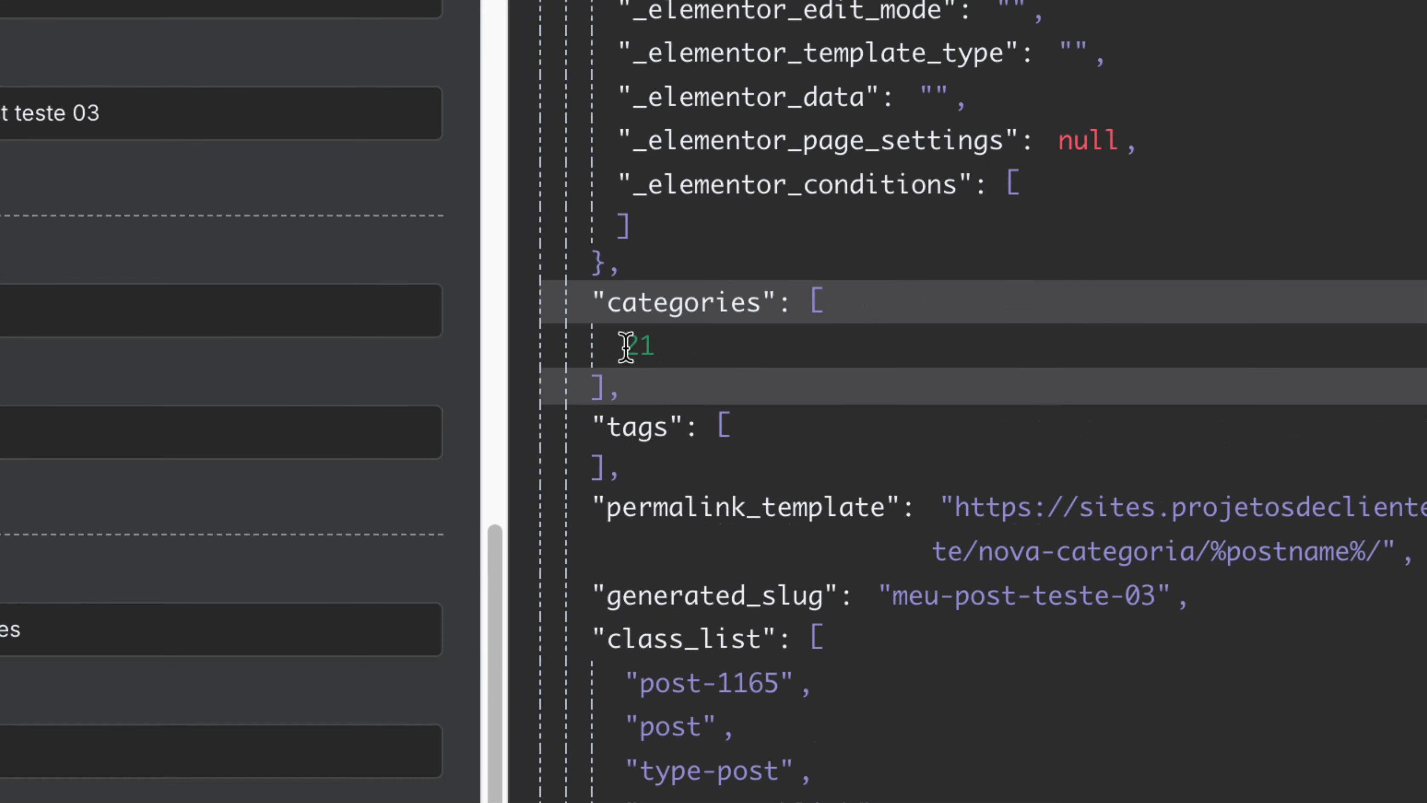
pyautogui.doubleClick(640, 346)
pyautogui.click(723, 363)
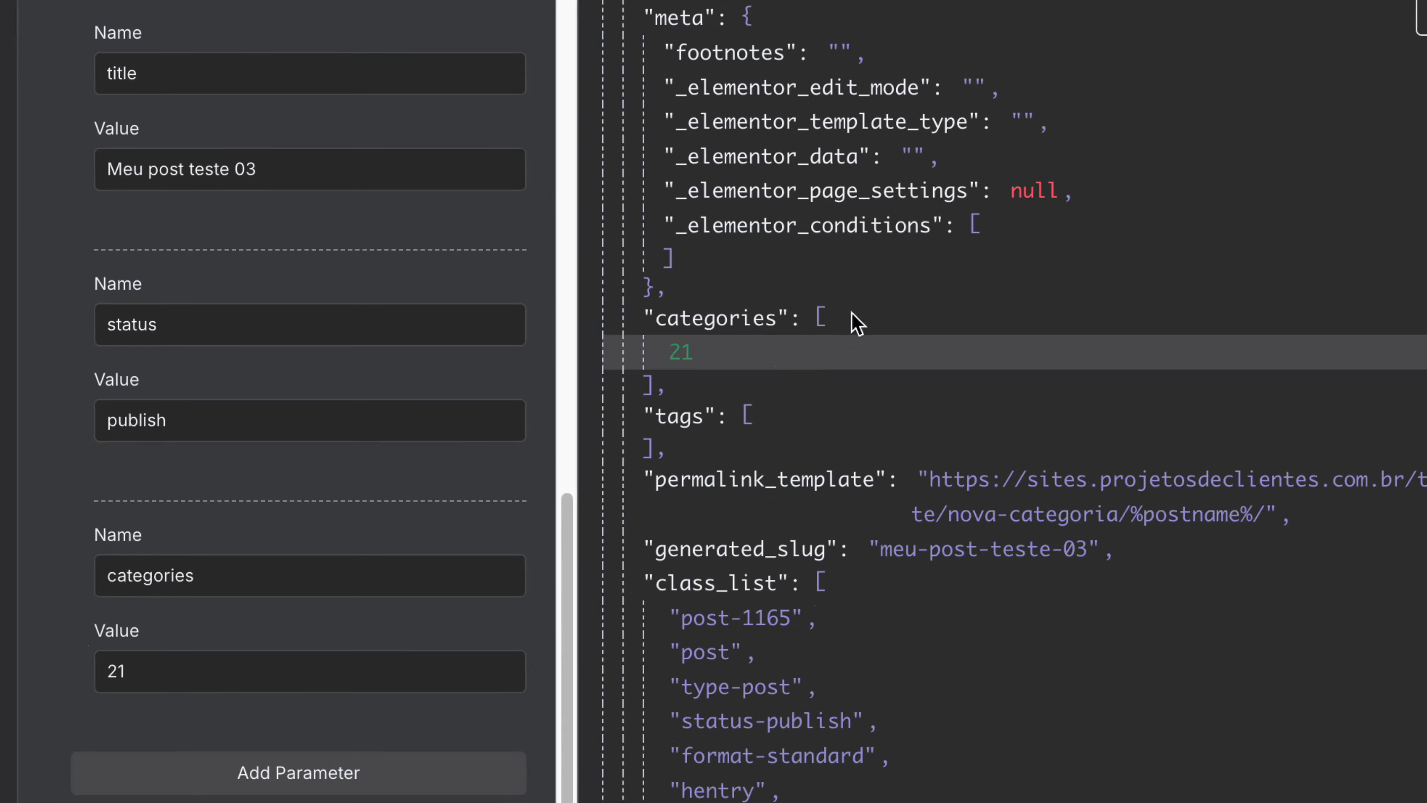
# Examine the tags and meta entries in the JSON output
pyautogui.scroll(5, 840, 388)
pyautogui.scroll(-2, 687, 685)
pyautogui.scroll(-3, 687, 685)
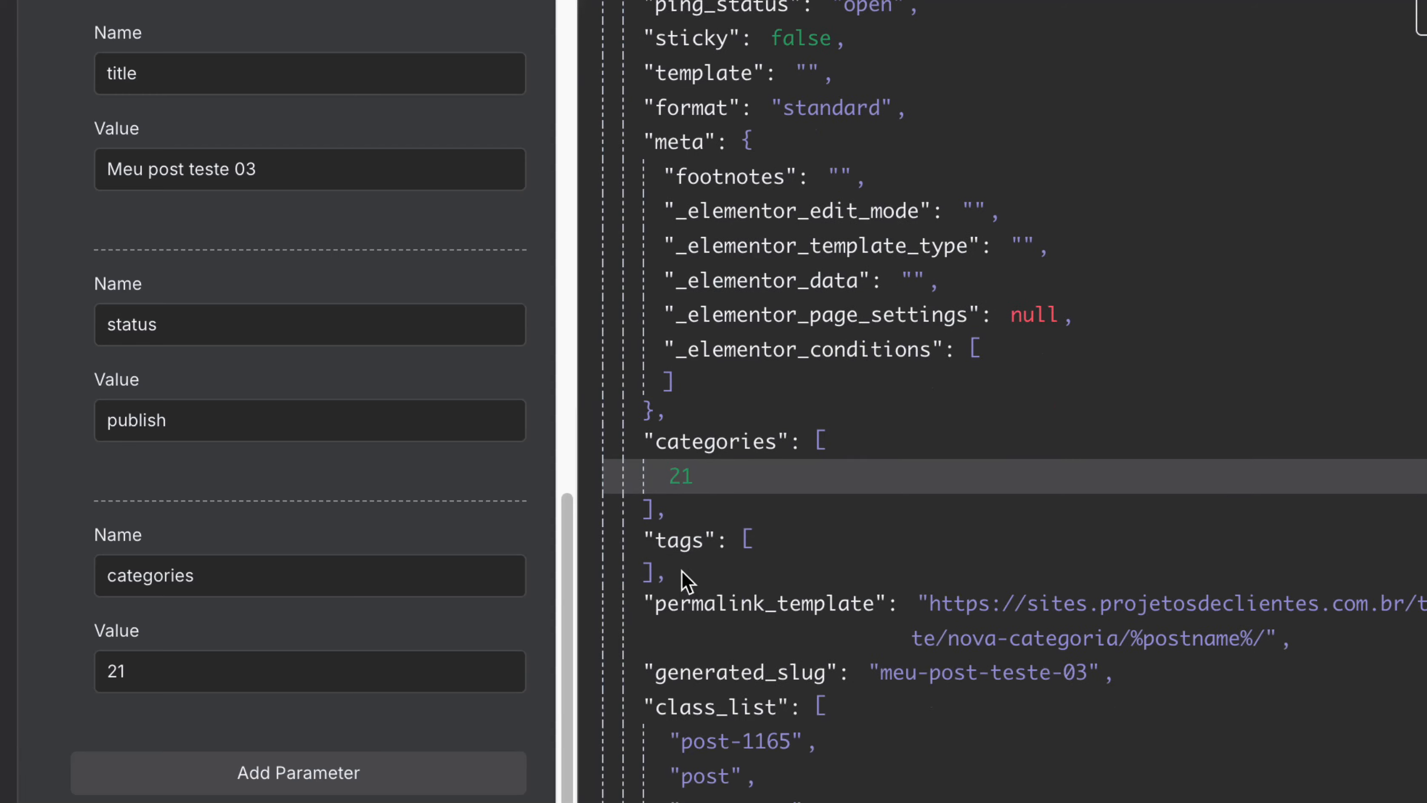
pyautogui.doubleClick(679, 543)
pyautogui.scroll(3, 768, 495)
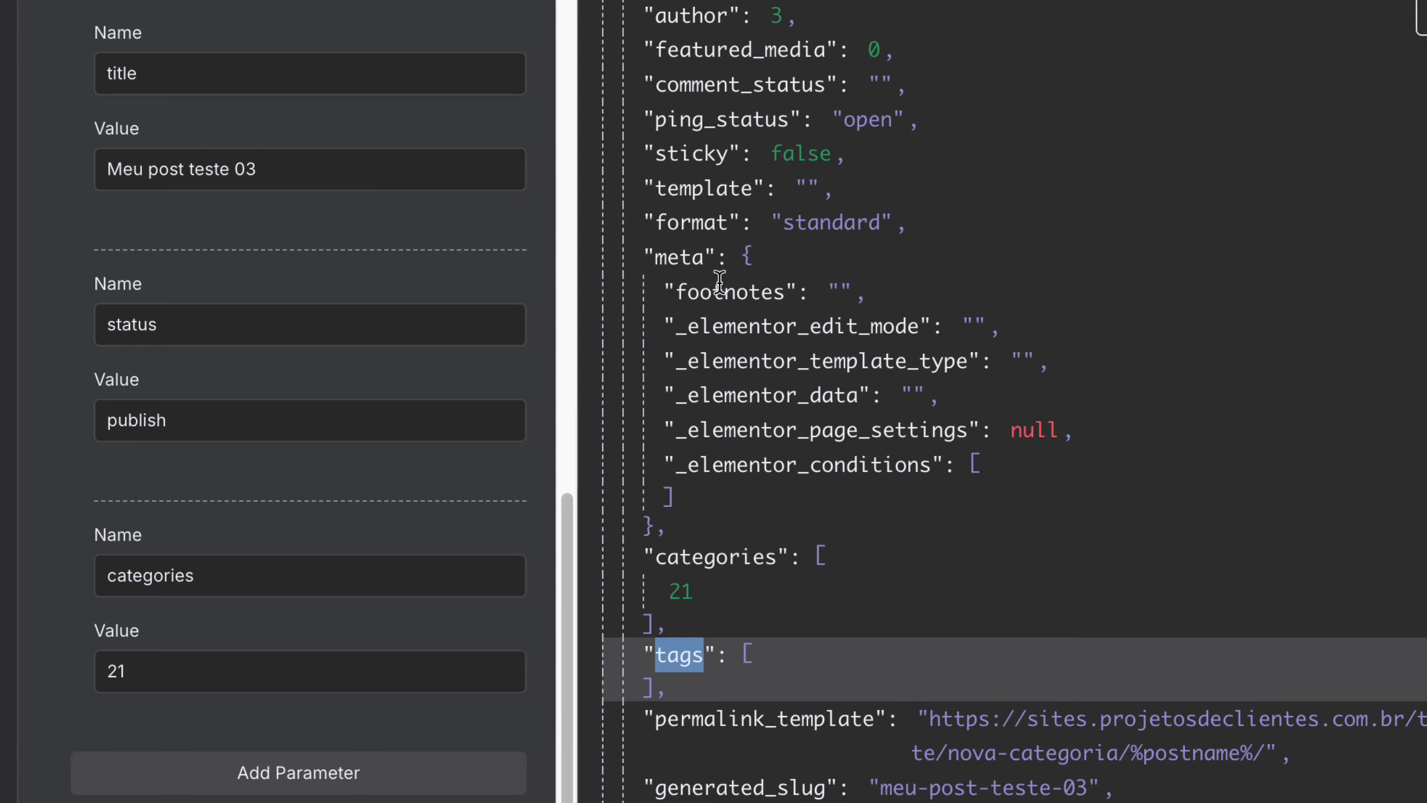
pyautogui.doubleClick(679, 257)
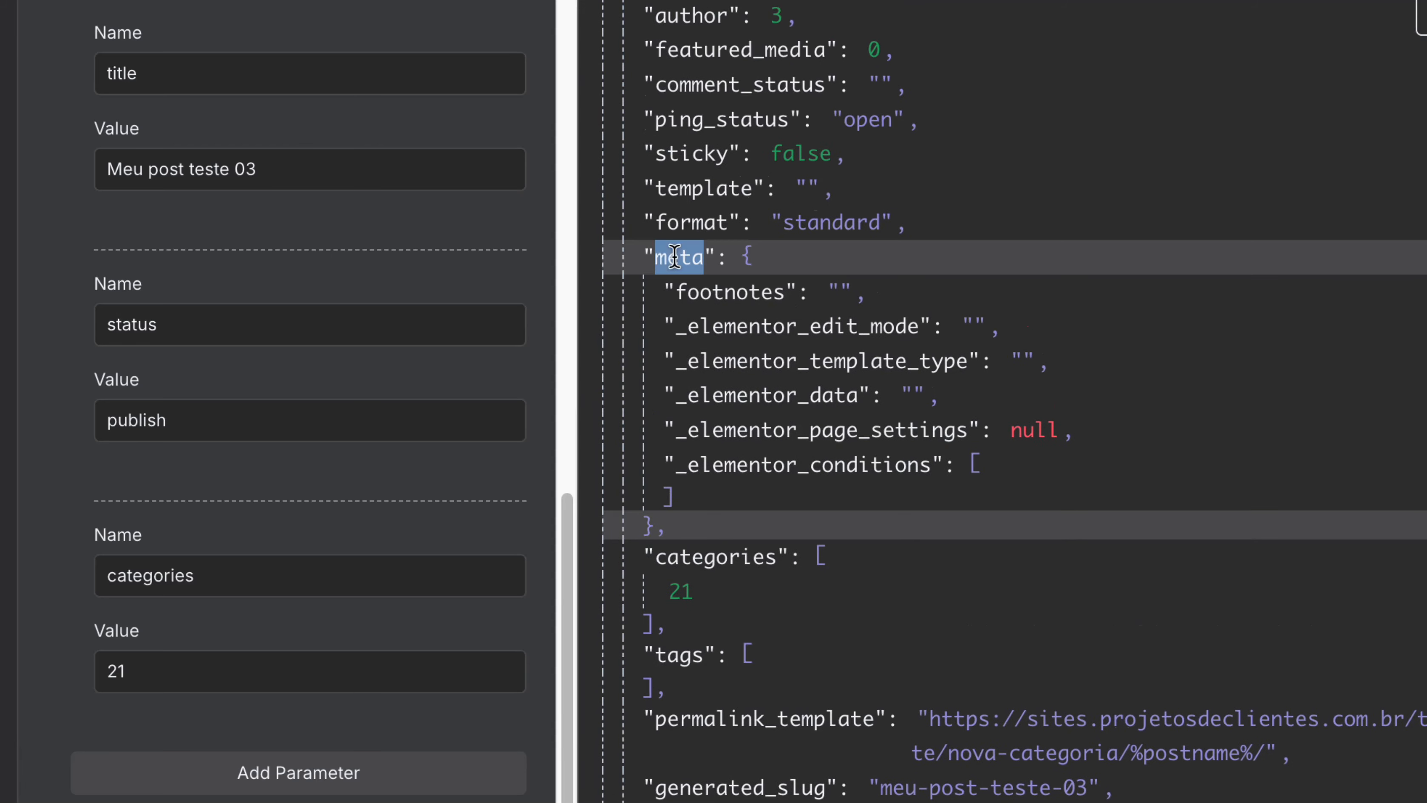
pyautogui.click(747, 260)
pyautogui.click(748, 259)
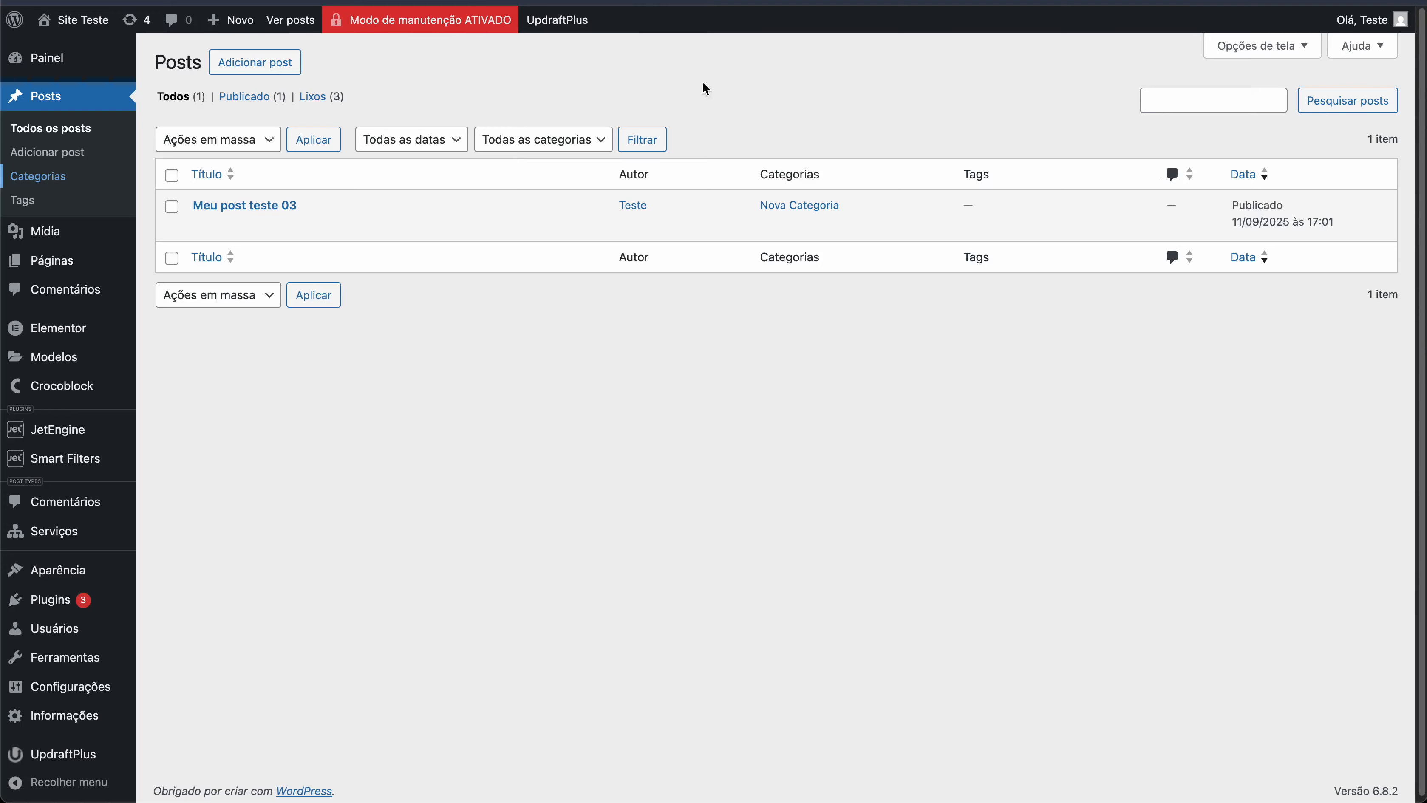
# In the WordPress posts list, mark the title and category of "Meu post teste 03" with boxes and arrows
pyautogui.moveTo(249, 220)
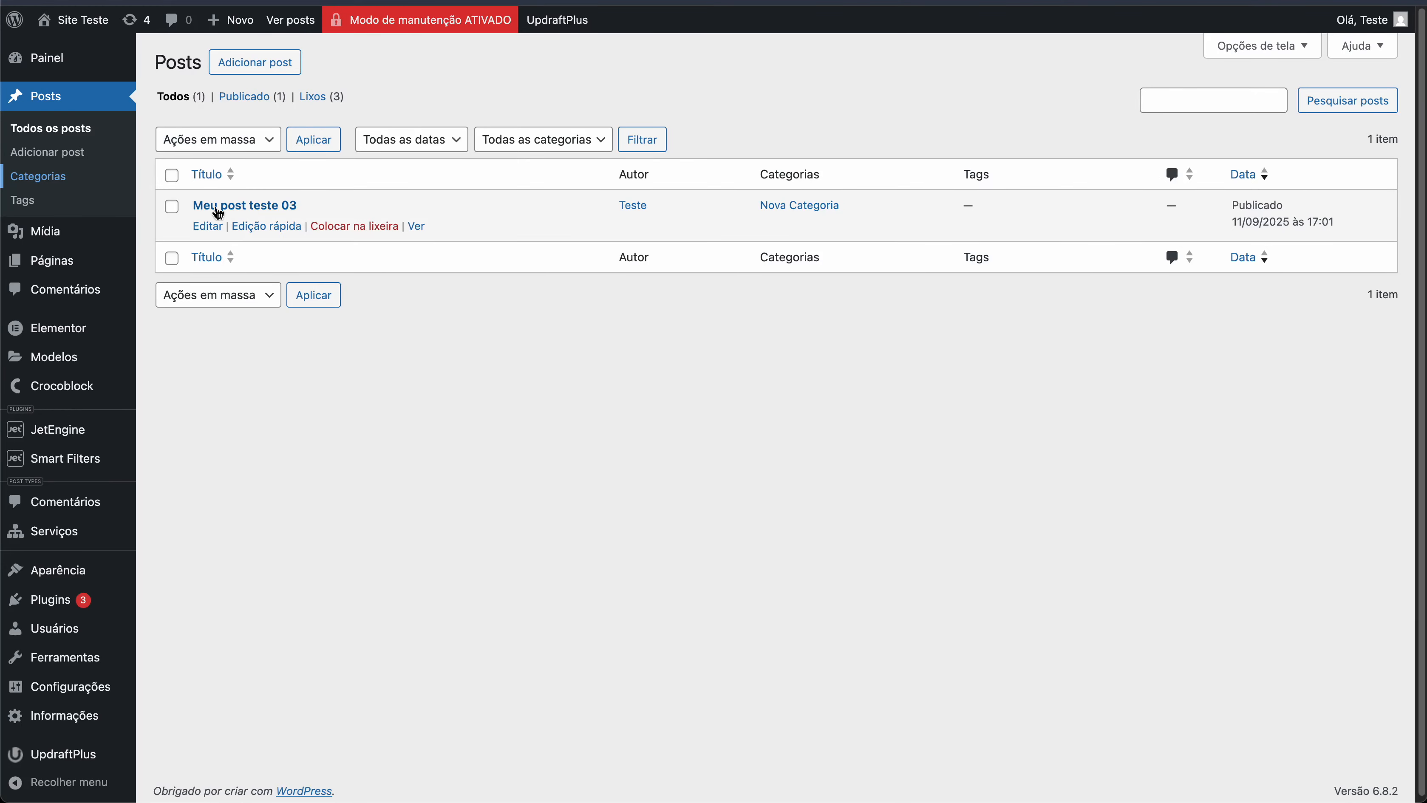
pyautogui.moveTo(145, 176); pyautogui.dragTo(353, 245)
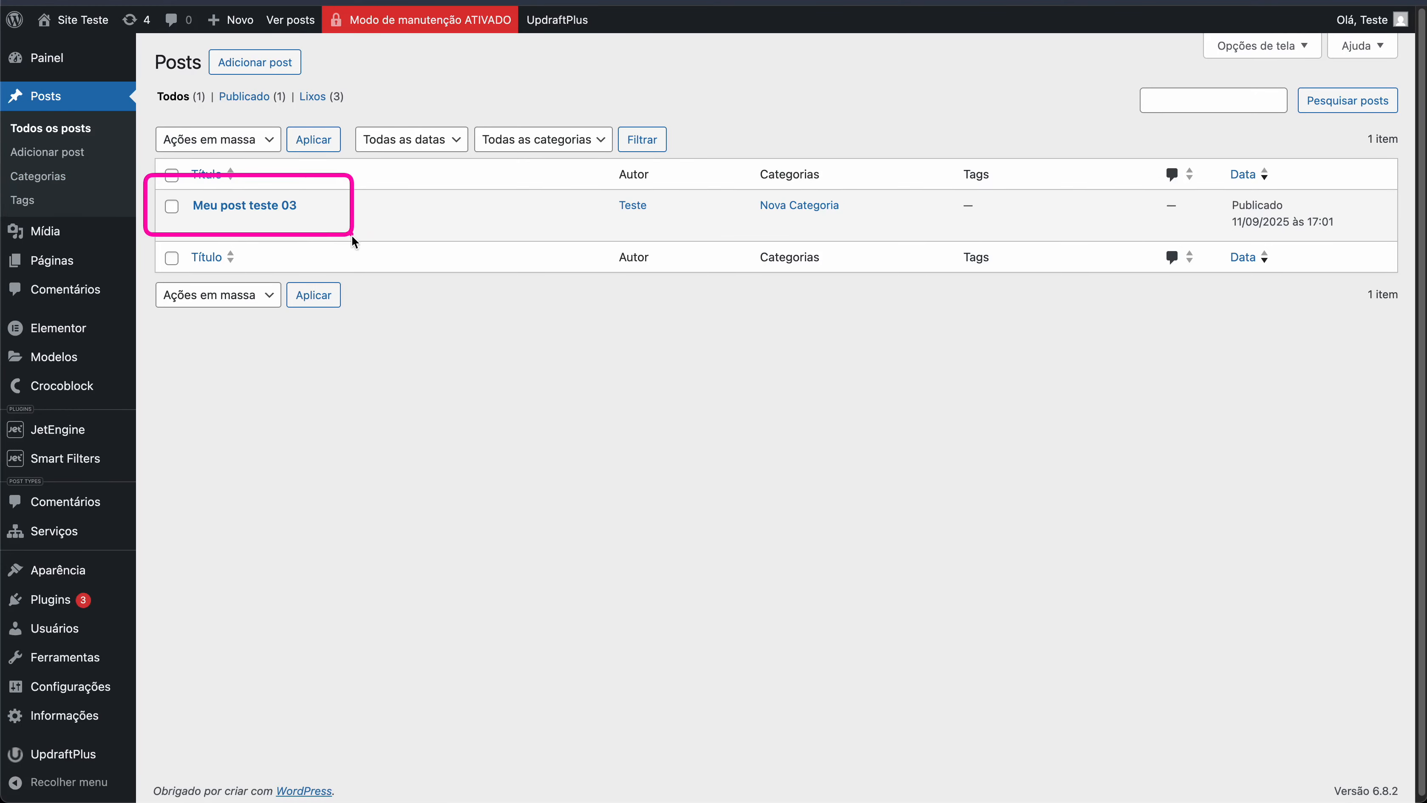
pyautogui.moveTo(590, 40); pyautogui.dragTo(382, 180)
pyautogui.moveTo(699, 56)
pyautogui.mouseDown()
pyautogui.moveTo(748, 156)
pyautogui.moveTo(885, 248)
pyautogui.moveTo(885, 231)
pyautogui.mouseUp()
pyautogui.moveTo(1034, 16); pyautogui.dragTo(884, 166)
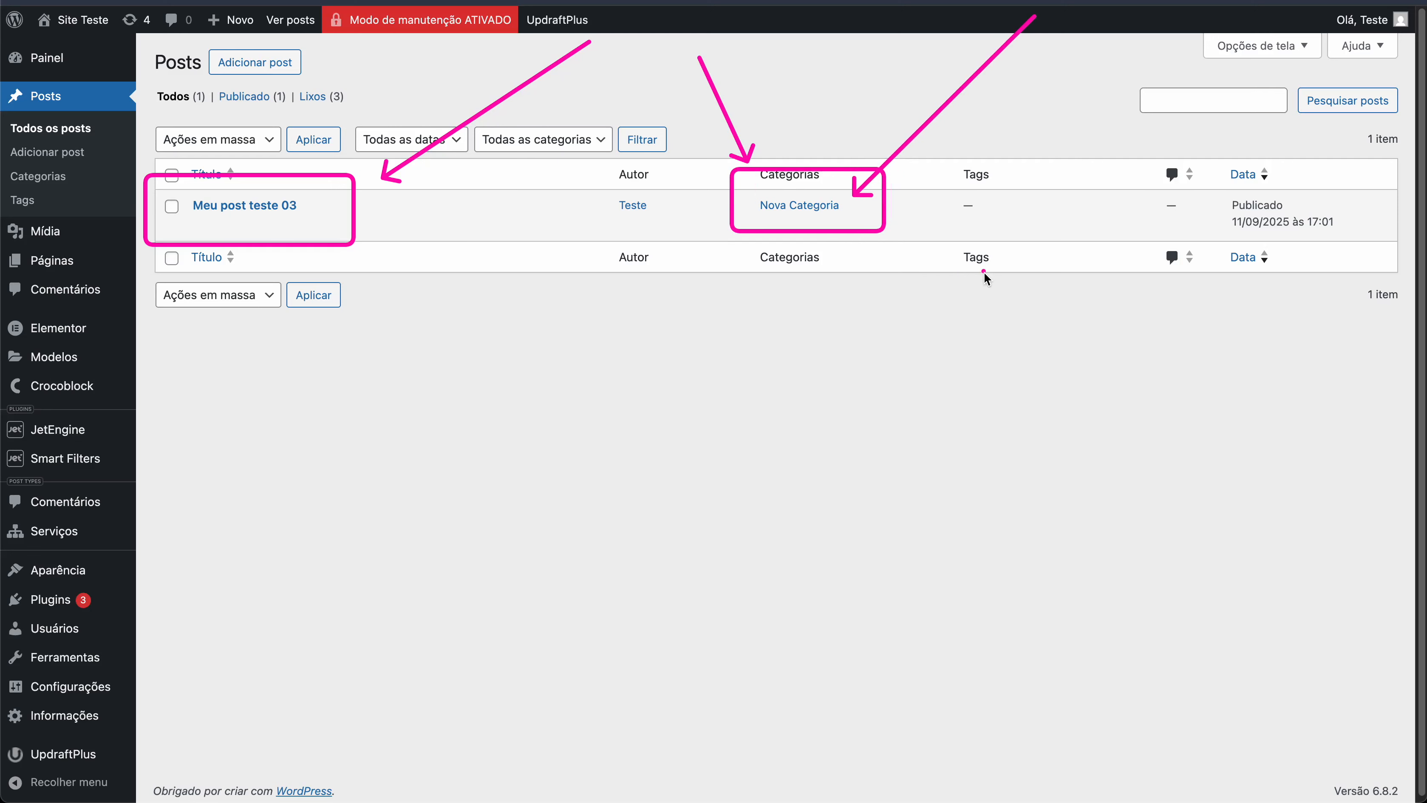
# Mark the Nova Categoria row and its post count on the categories page, and return to the posts list
pyautogui.click(38, 176)
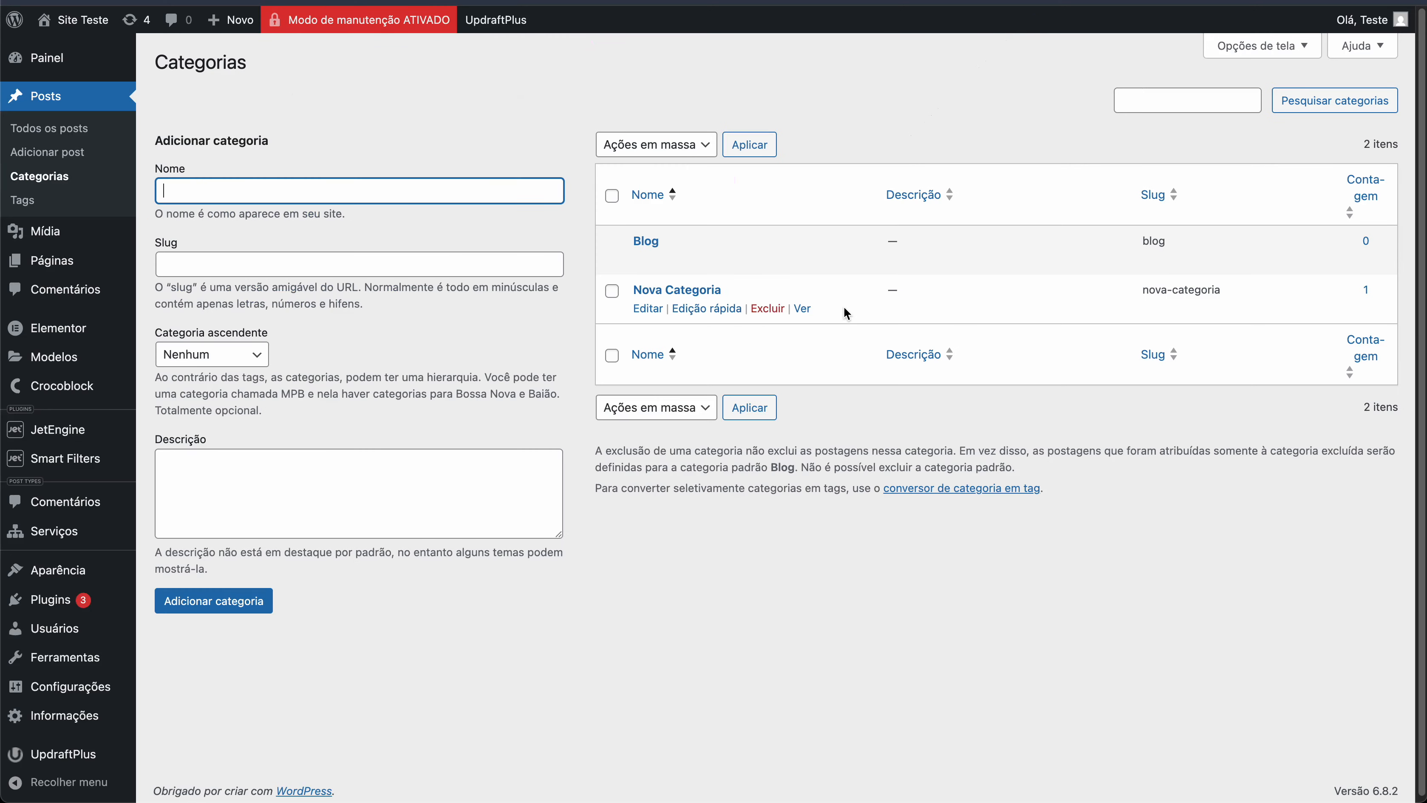
pyautogui.moveTo(623, 266)
pyautogui.mouseDown()
pyautogui.moveTo(665, 310)
pyautogui.moveTo(1371, 340)
pyautogui.mouseUp()
pyautogui.moveTo(1168, 509)
pyautogui.mouseDown()
pyautogui.moveTo(1314, 336)
pyautogui.moveTo(1362, 311)
pyautogui.mouseUp()
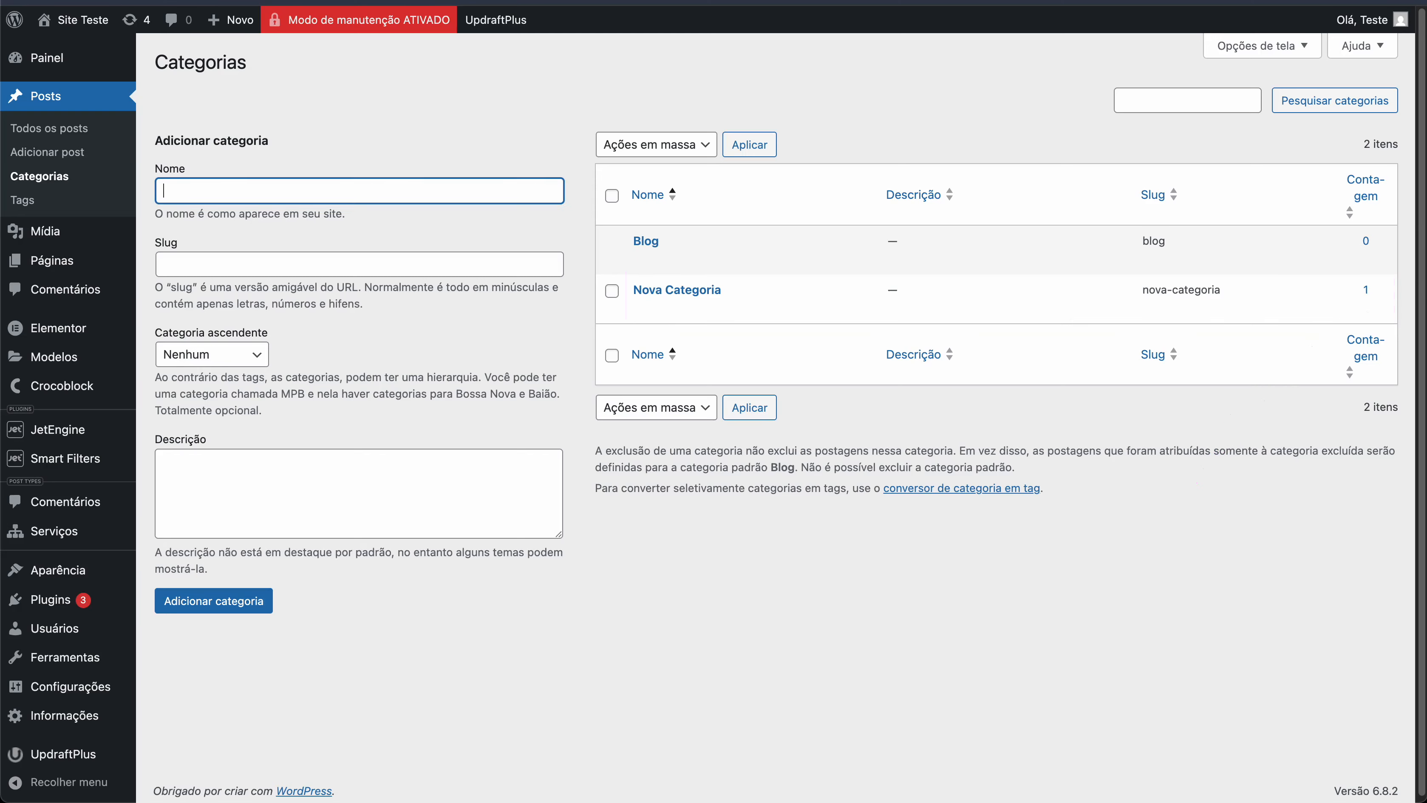
pyautogui.click(1365, 290)
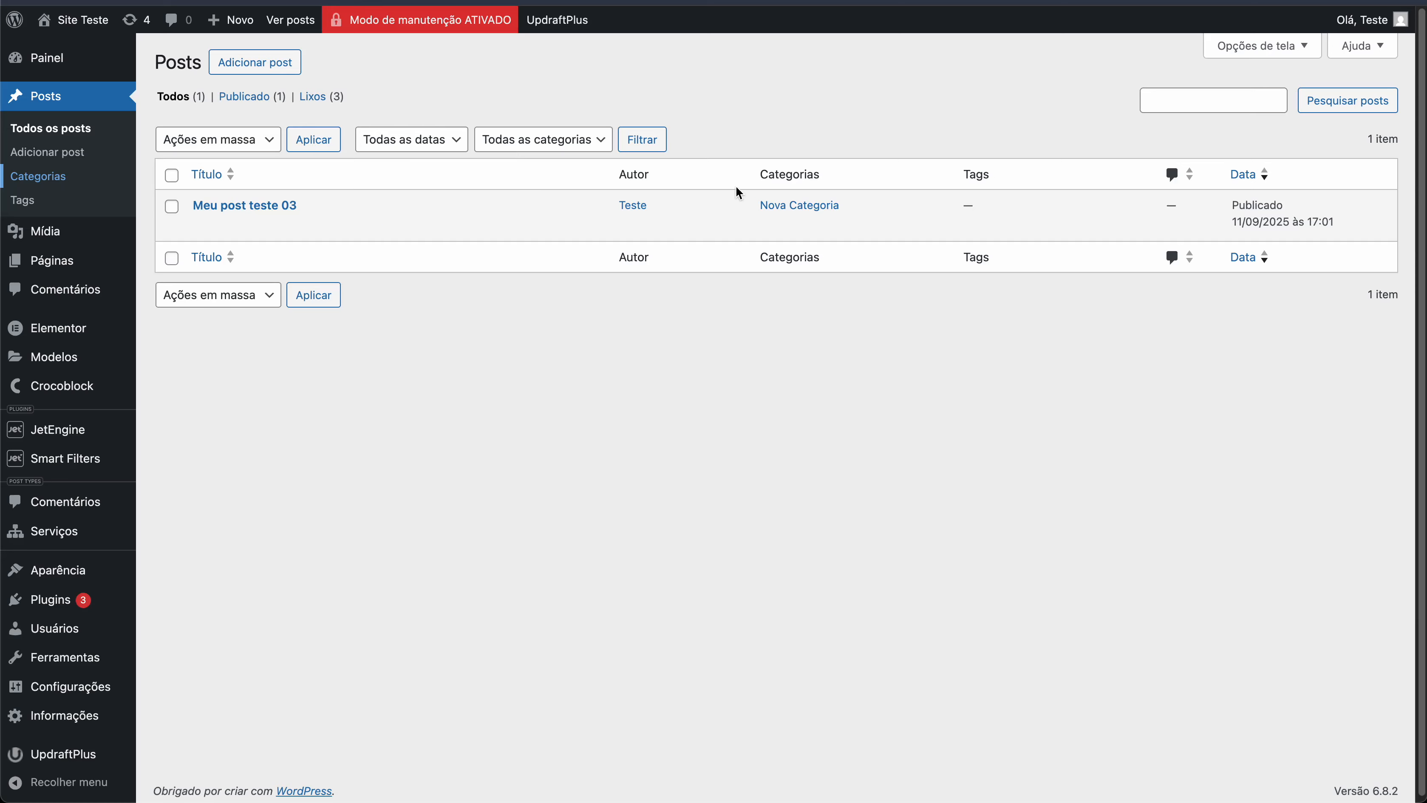
# In n8n, try the comma-separated IDs 21,32,40 as the categories value, and remove the two added IDs
pyautogui.hotkey('ctrl', 'Tab')
pyautogui.click(699, 536)
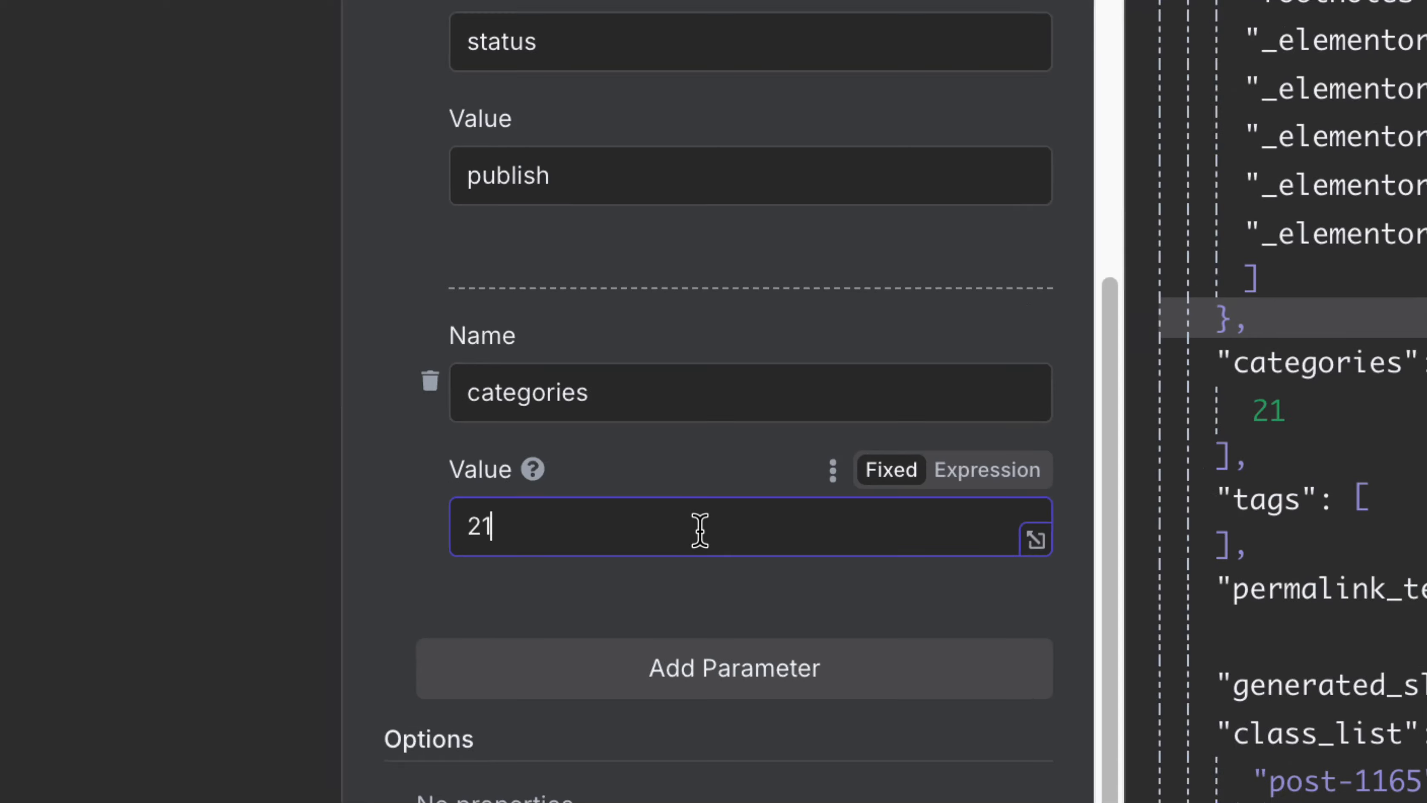
pyautogui.write(',32,40')
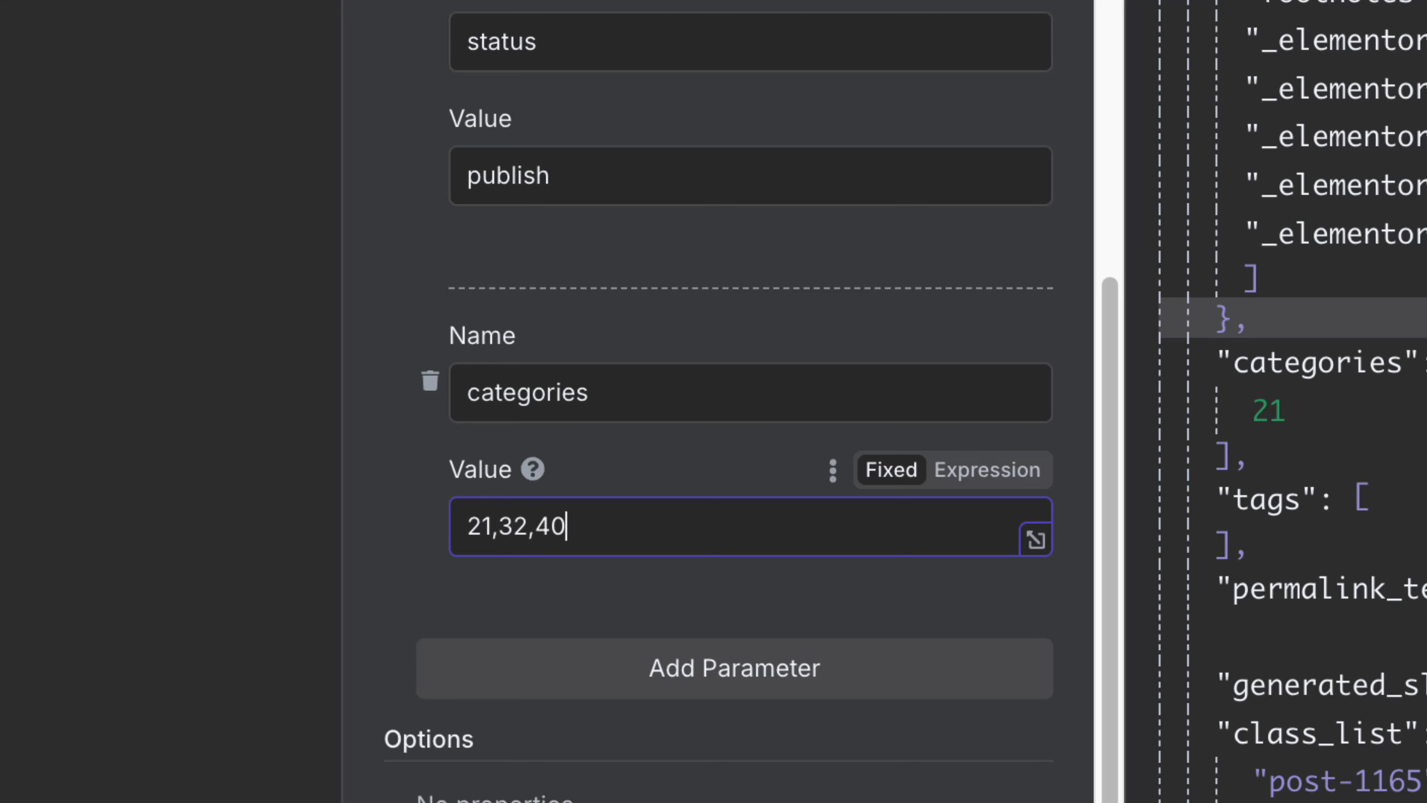
pyautogui.moveTo(498, 533); pyautogui.dragTo(649, 532)
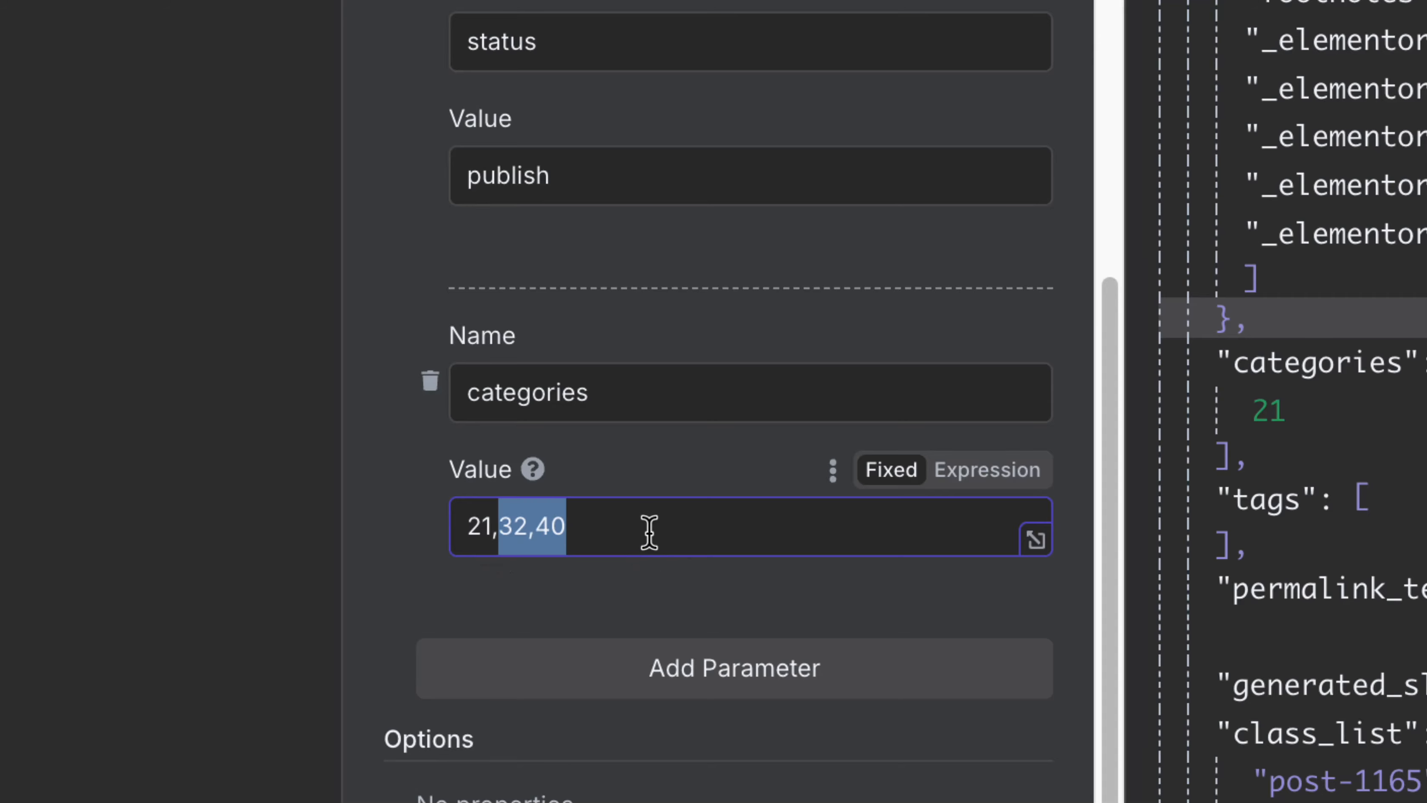
pyautogui.press('BackSpace')
pyautogui.press('BackSpace')
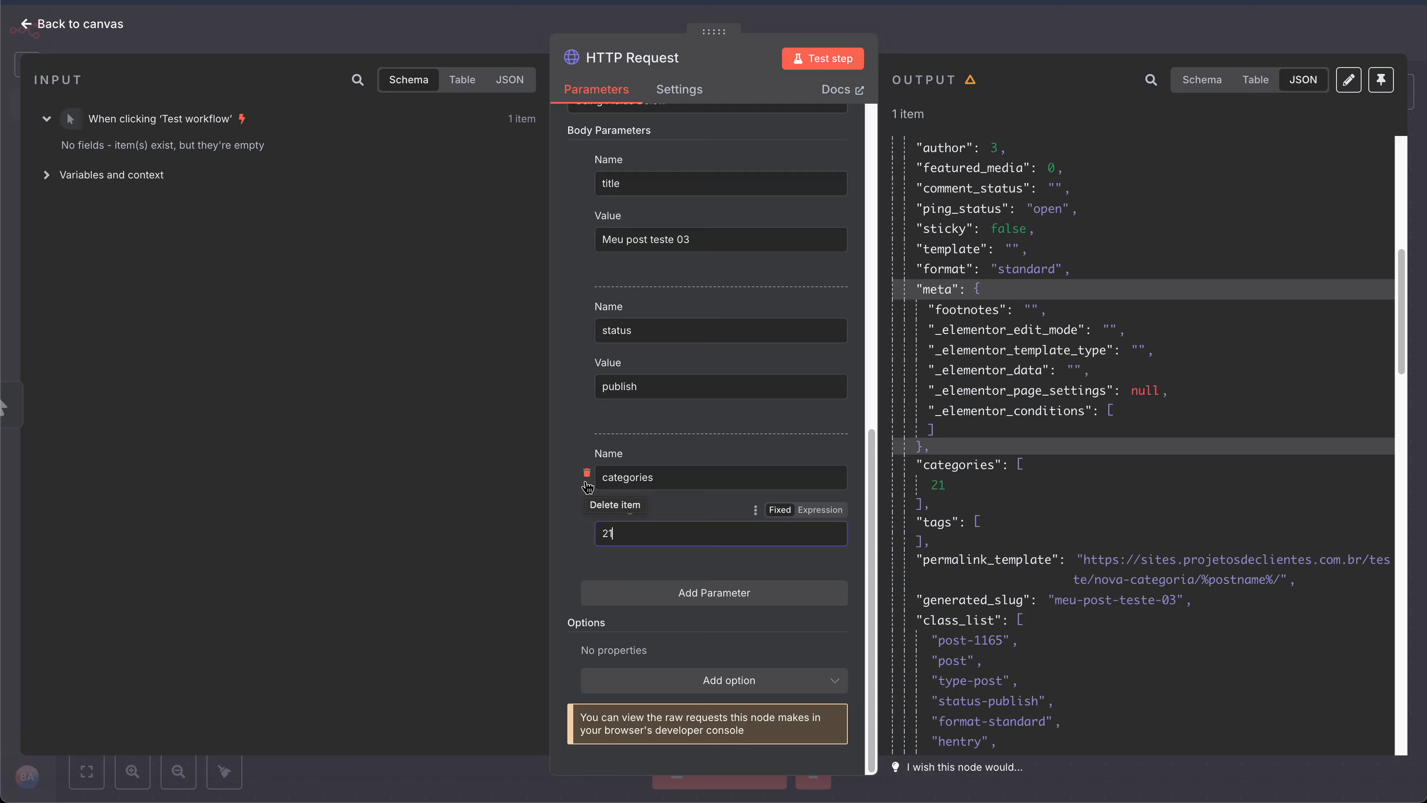
pyautogui.doubleClick(606, 536)
pyautogui.click(616, 534)
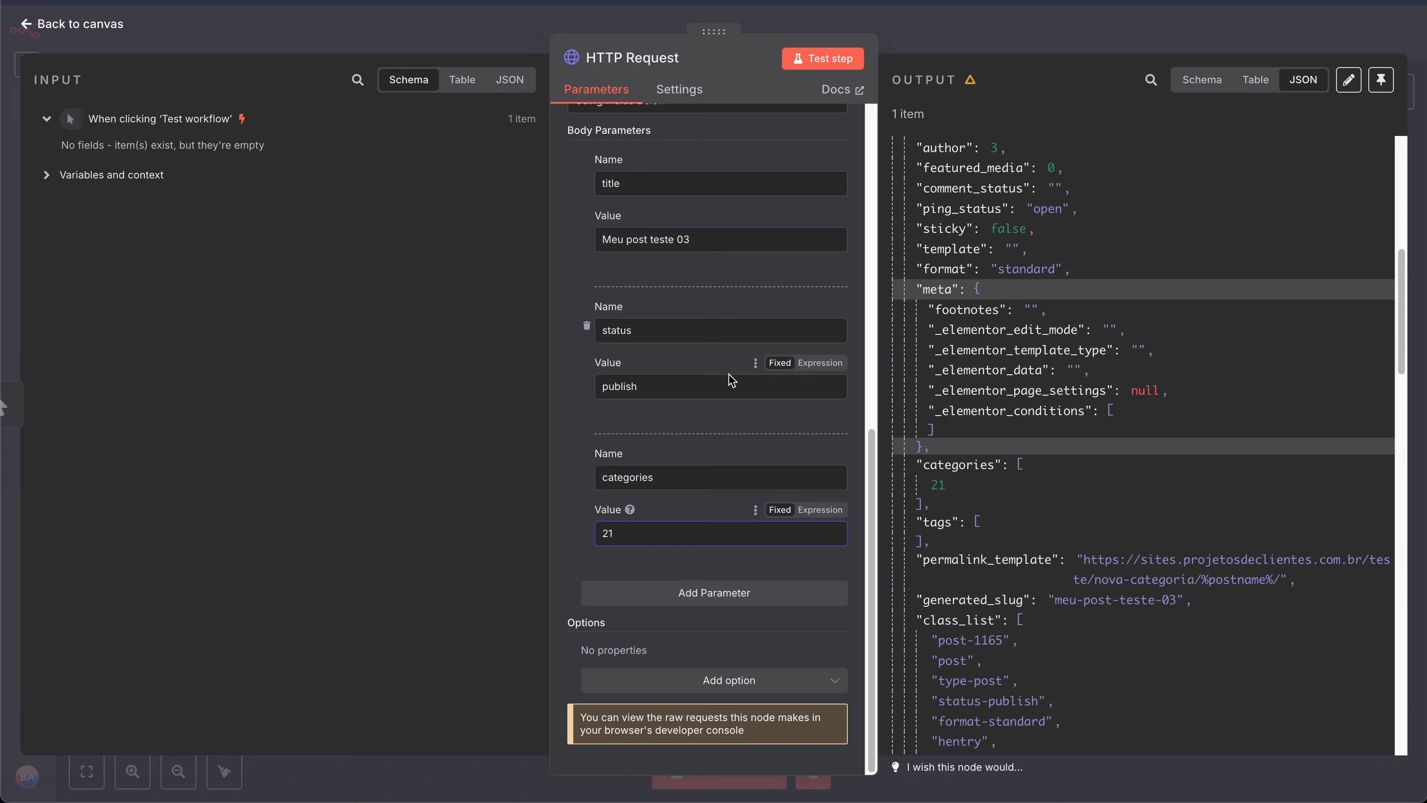
# Review the fields available in the Posts schema of the WordPress reference, from the date fields down to title and content
pyautogui.scroll(15, 796, 329)
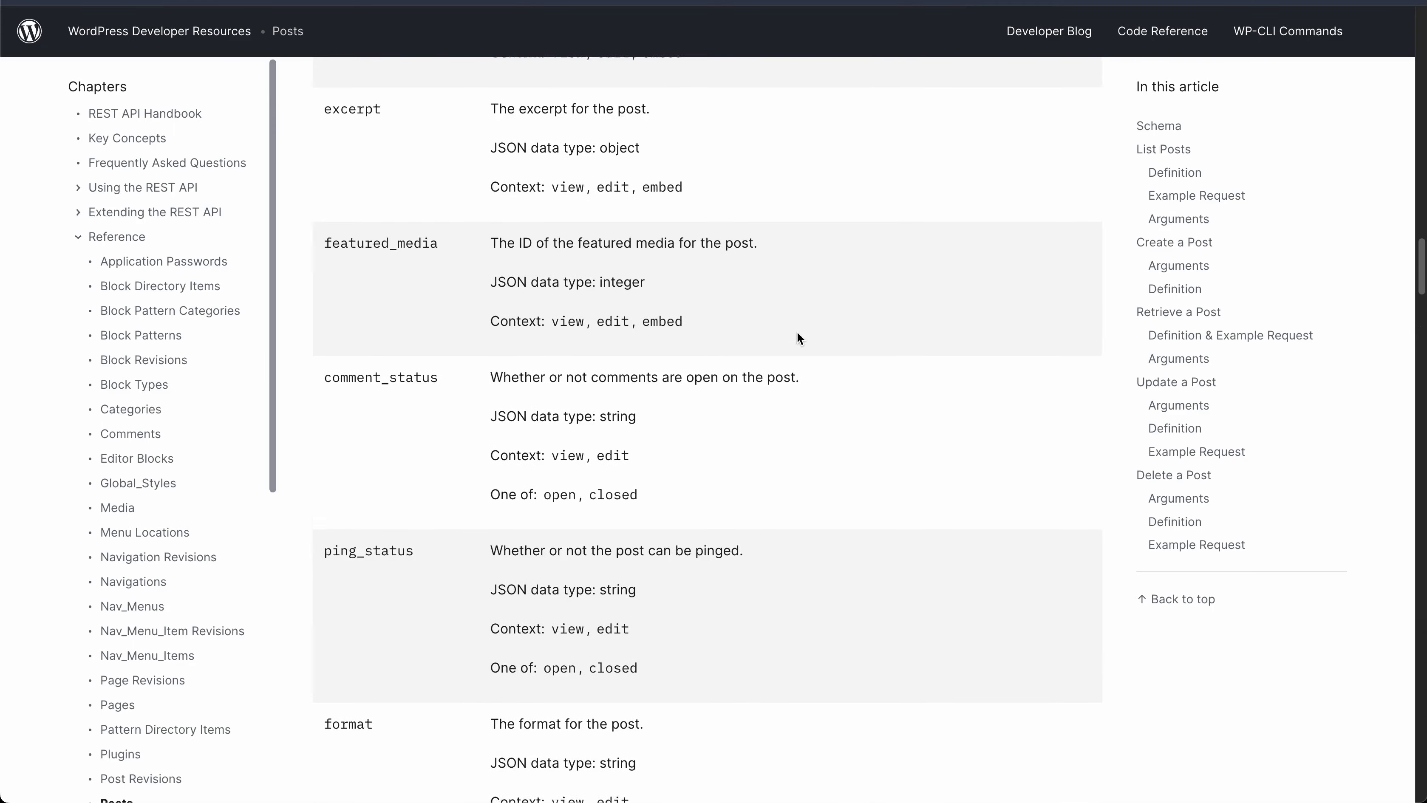
pyautogui.scroll(15, 797, 332)
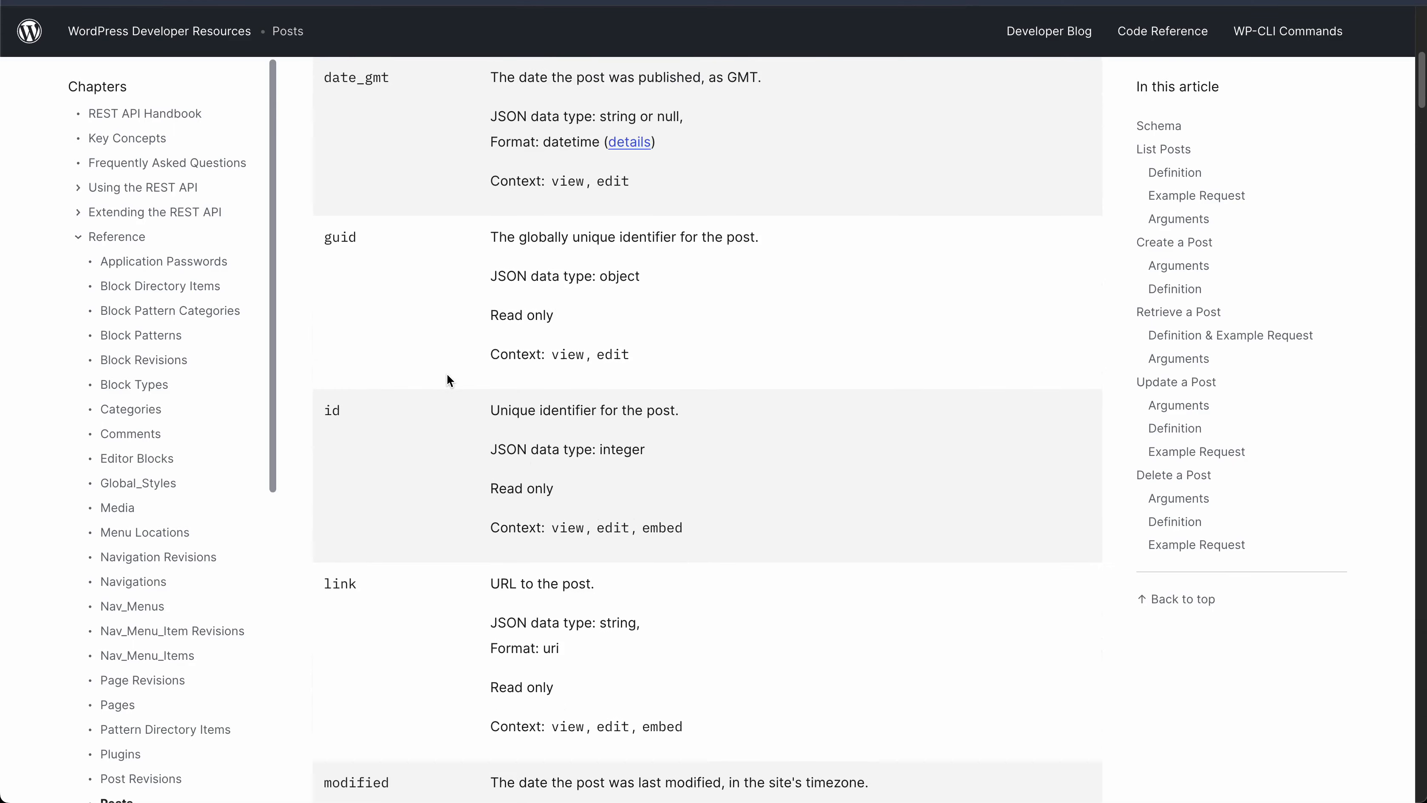
pyautogui.scroll(8, 444, 369)
pyautogui.scroll(-12, 428, 369)
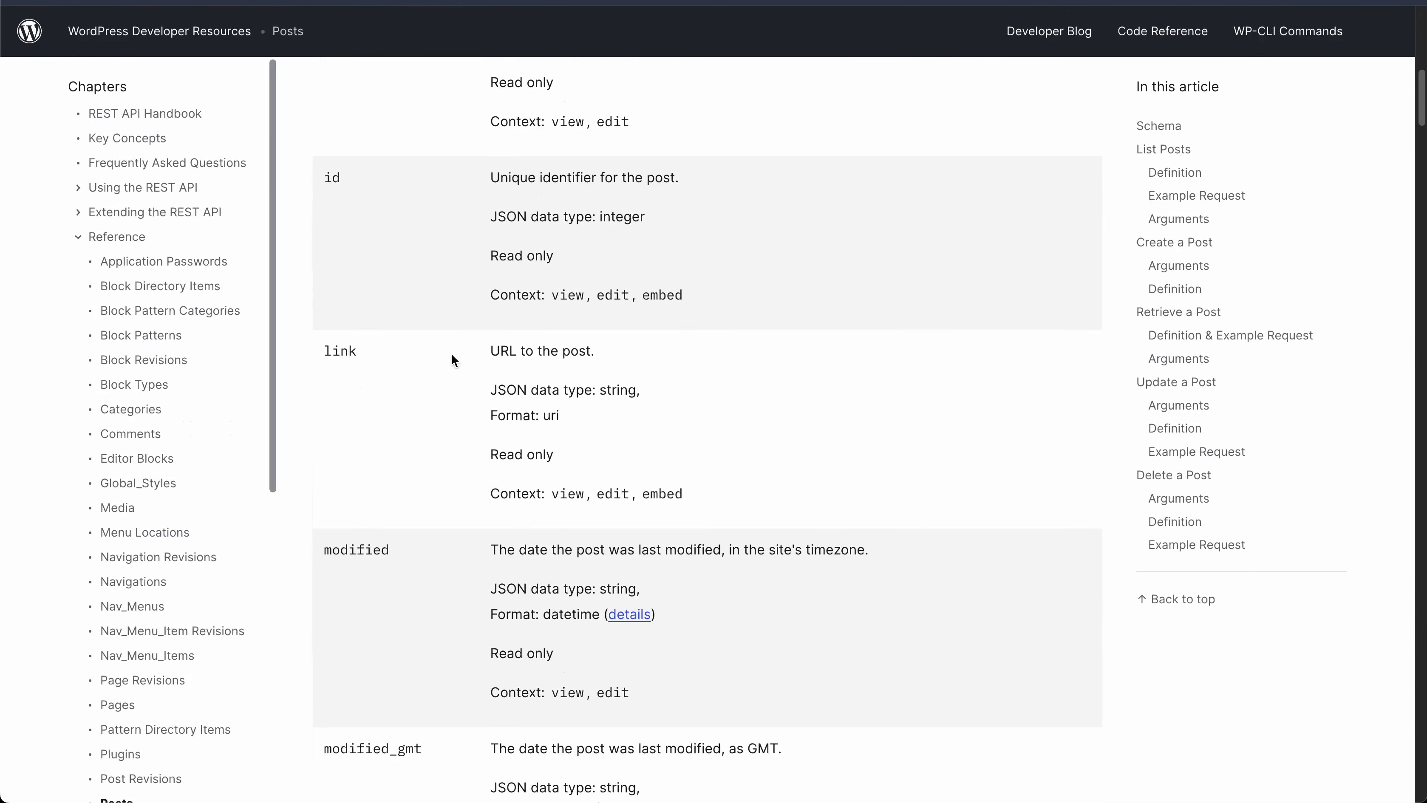
pyautogui.scroll(-15, 451, 360)
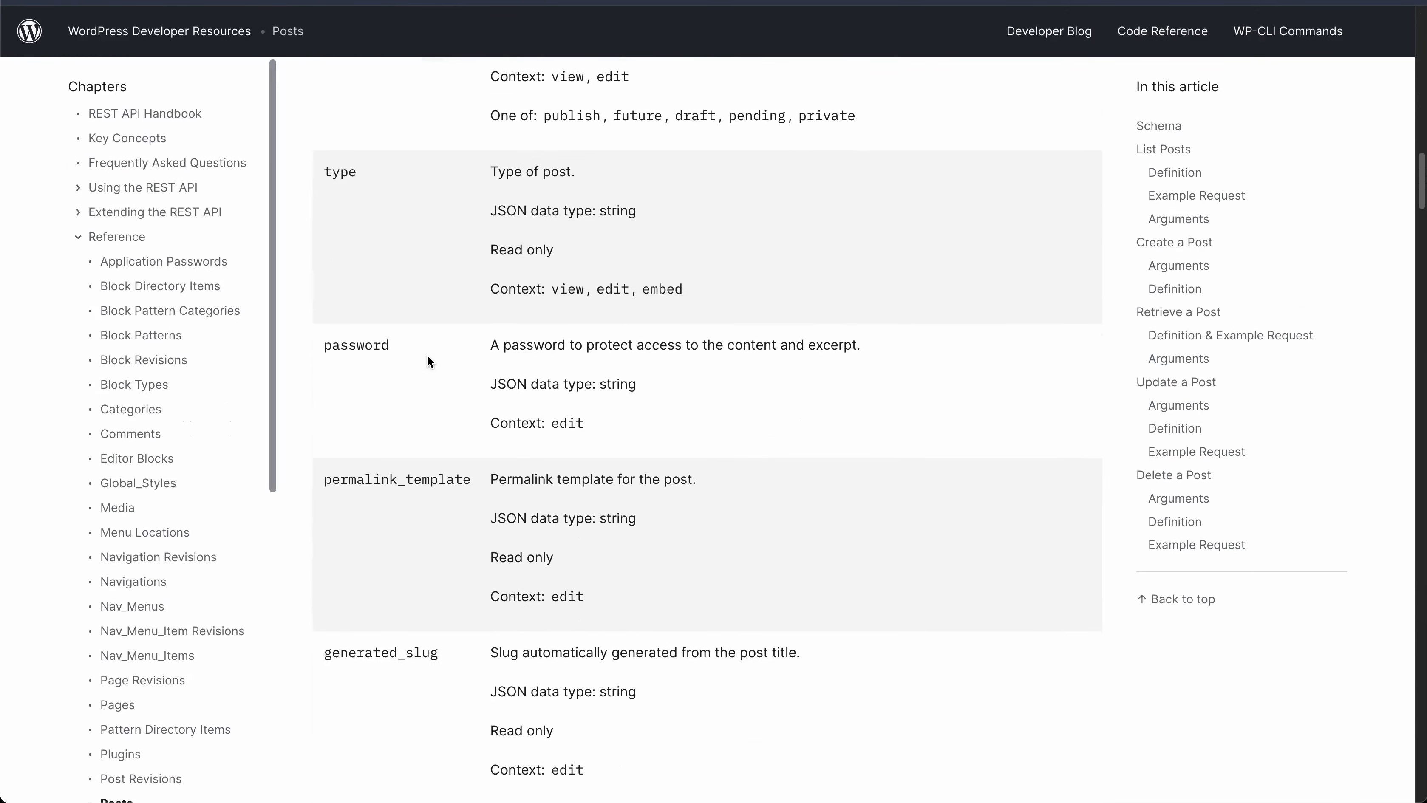
pyautogui.doubleClick(360, 326)
pyautogui.scroll(-6, 411, 402)
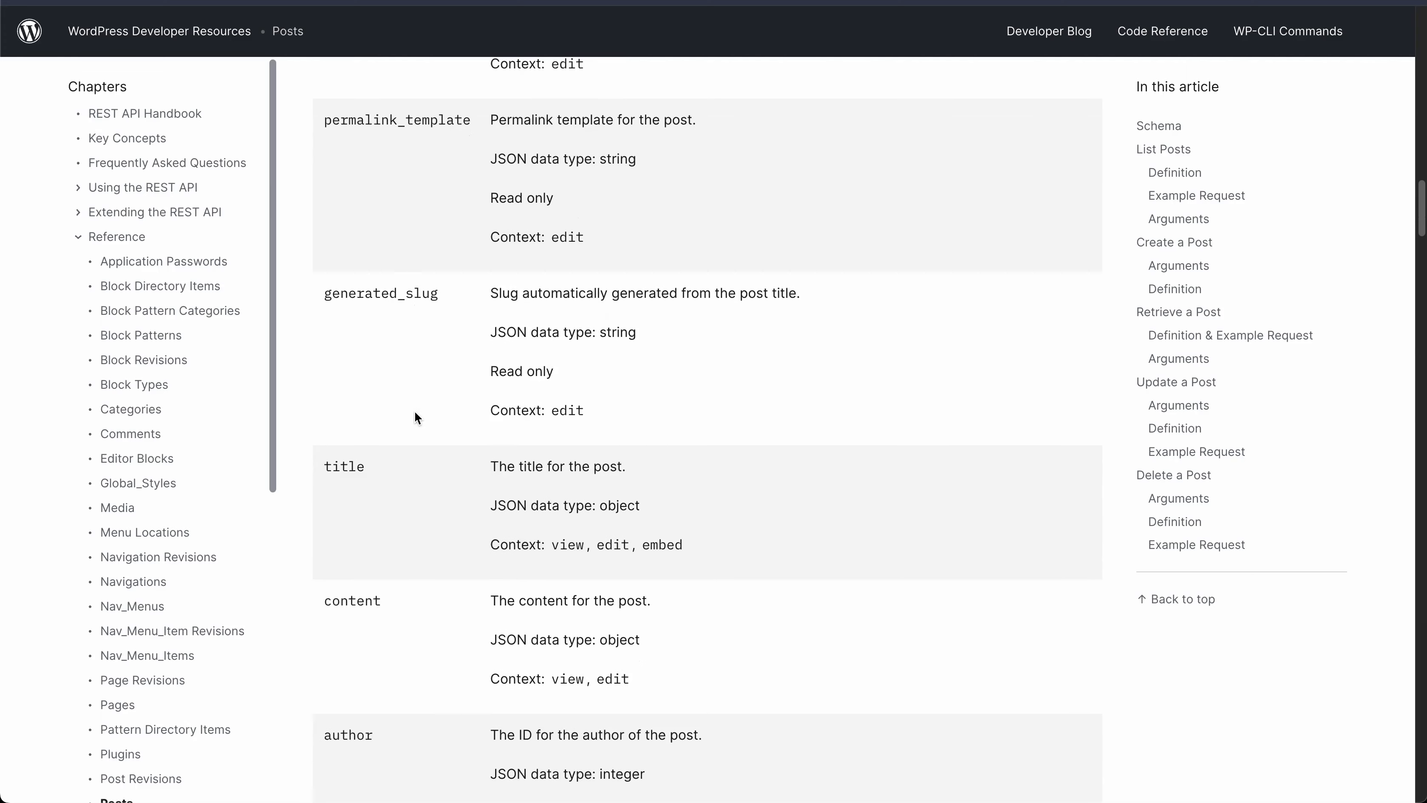
# Examine the content, author, excerpt, featured_media, comment_status, ping_status and format fields in the Posts schema, highlighting the content field name
pyautogui.scroll(-5, 414, 413)
pyautogui.doubleClick(357, 322)
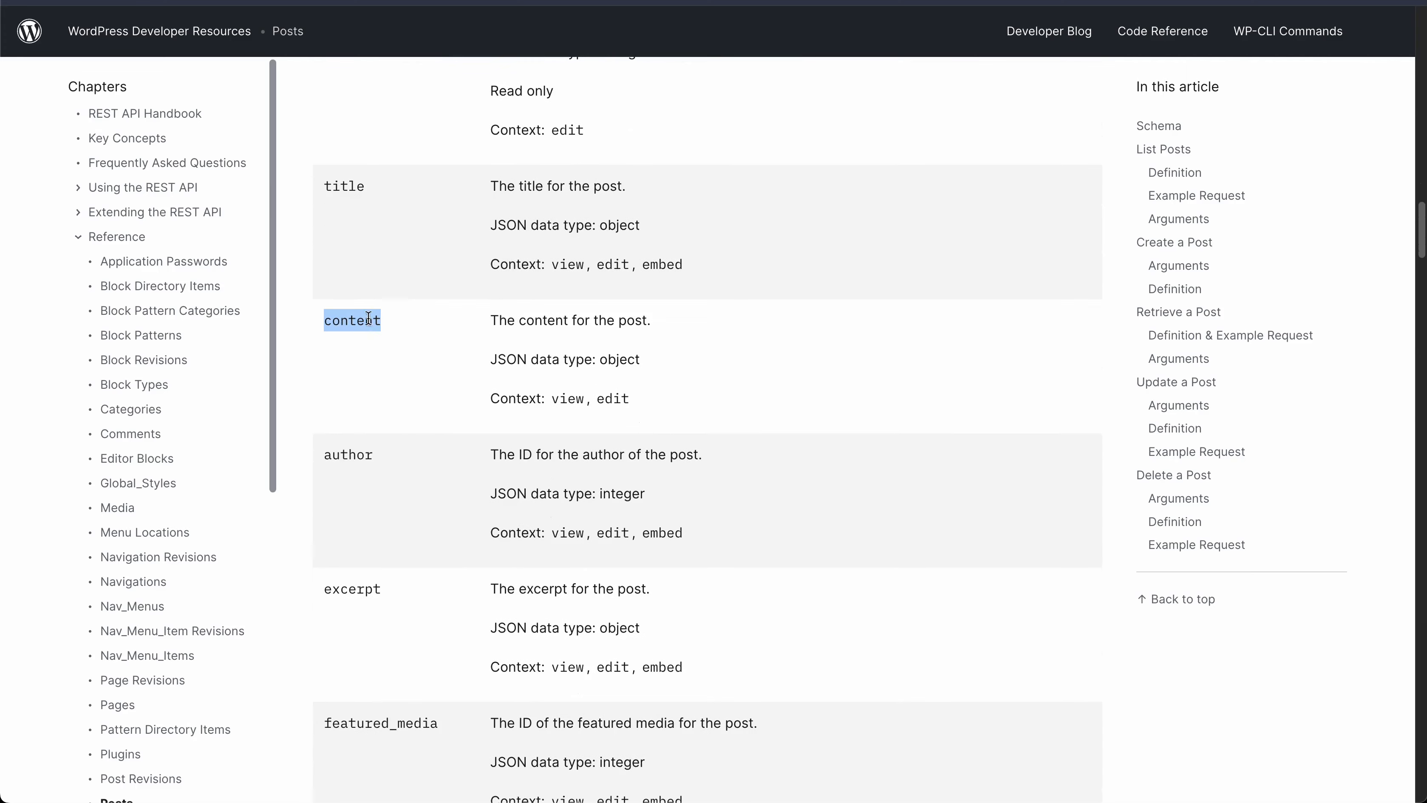
pyautogui.scroll(-5, 439, 342)
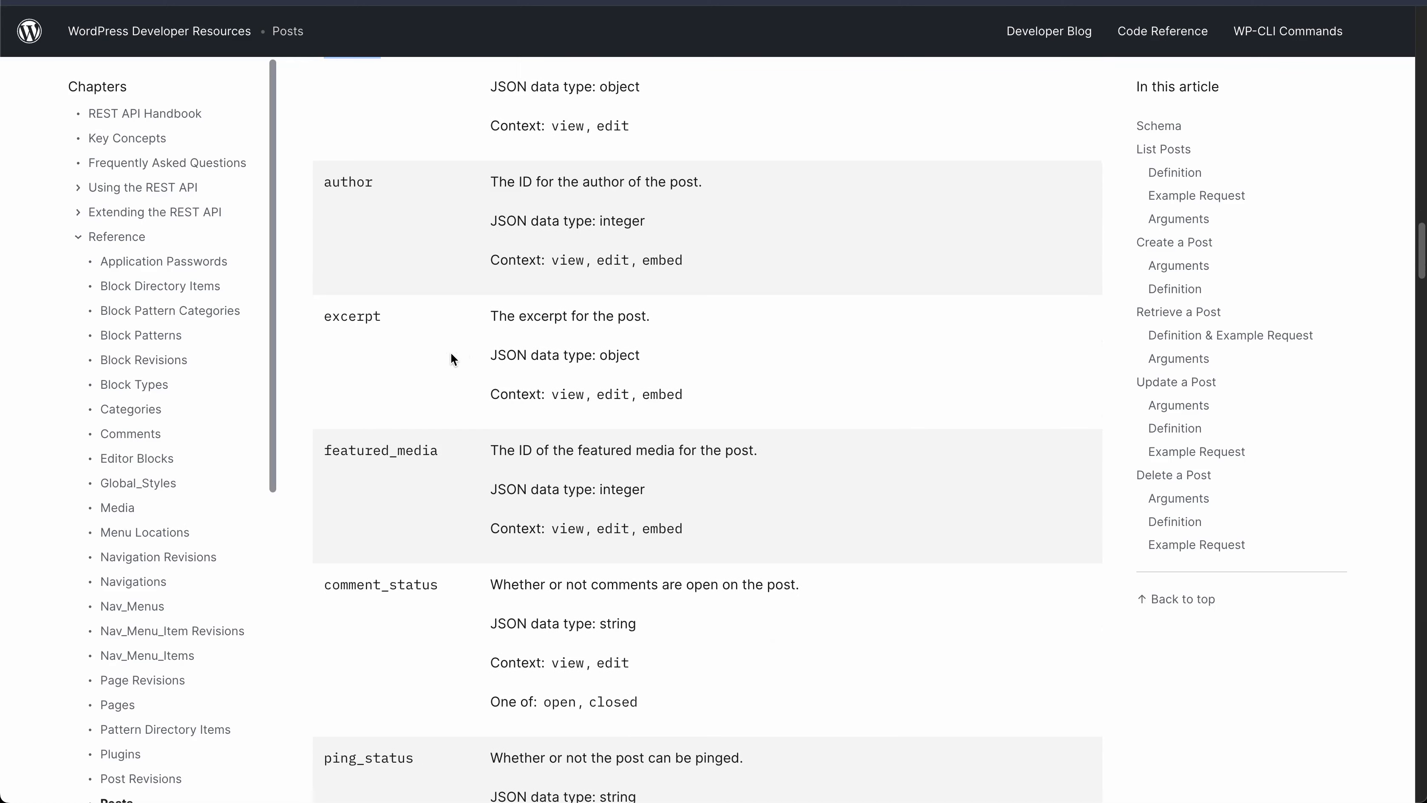
pyautogui.scroll(4, 432, 353)
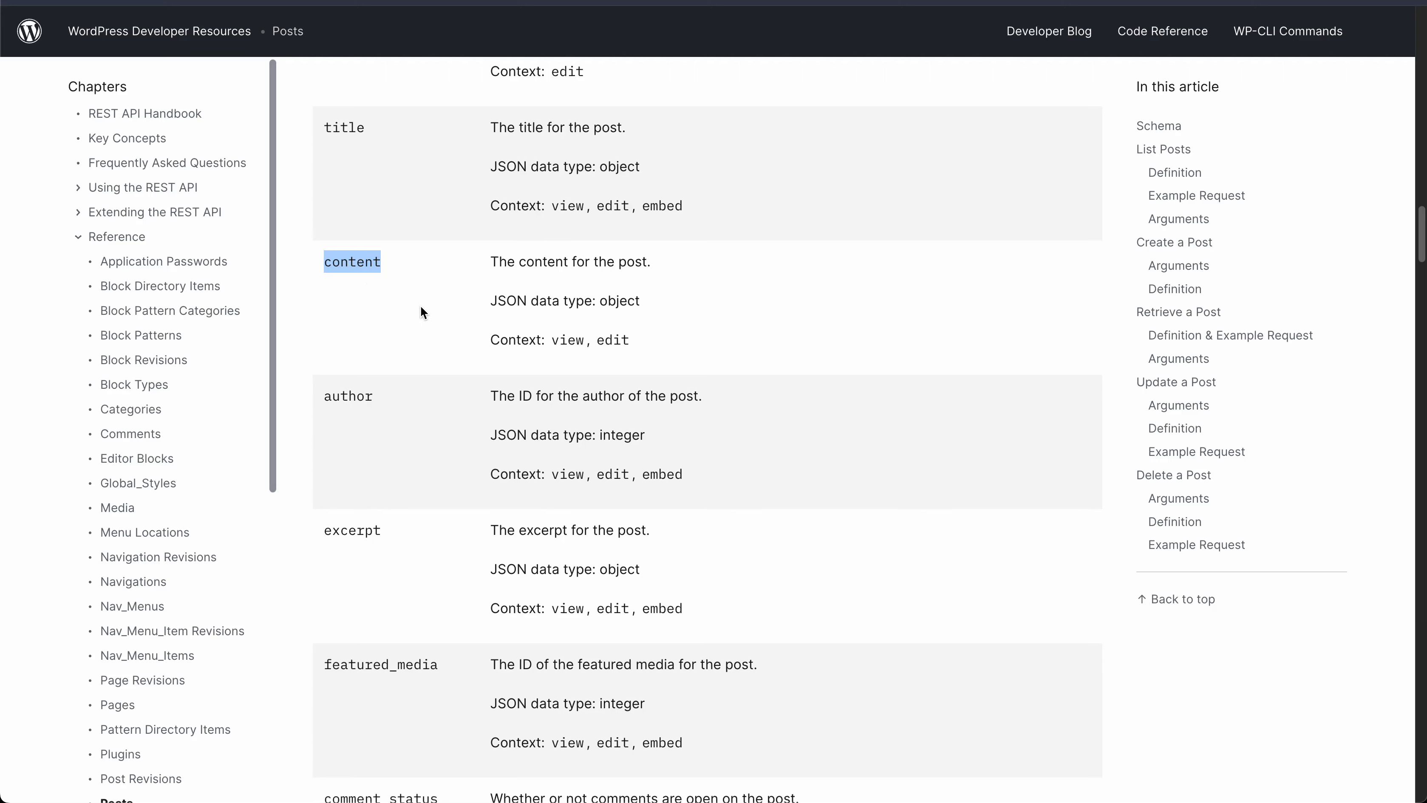
pyautogui.scroll(-3, 421, 306)
pyautogui.scroll(-4, 423, 313)
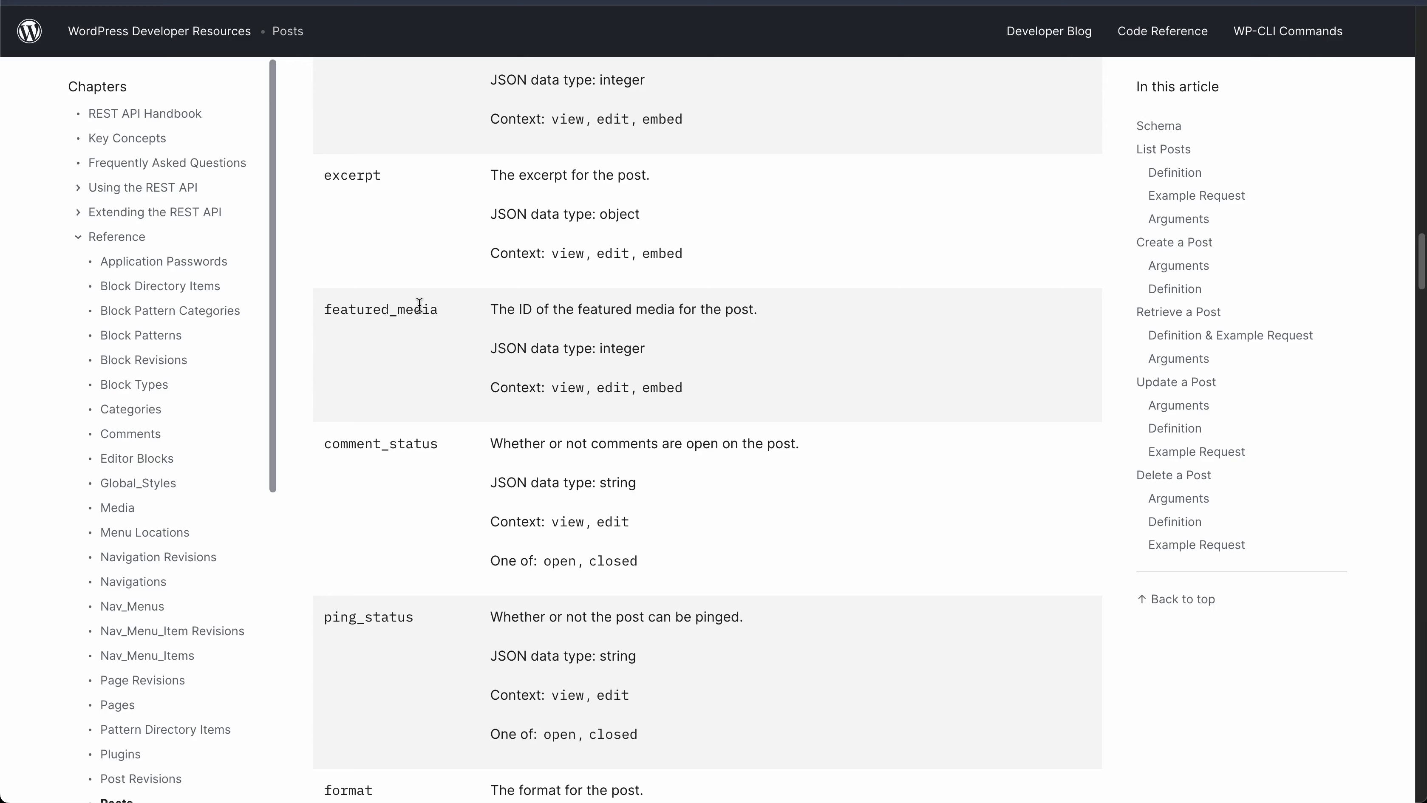
pyautogui.scroll(-15, 419, 304)
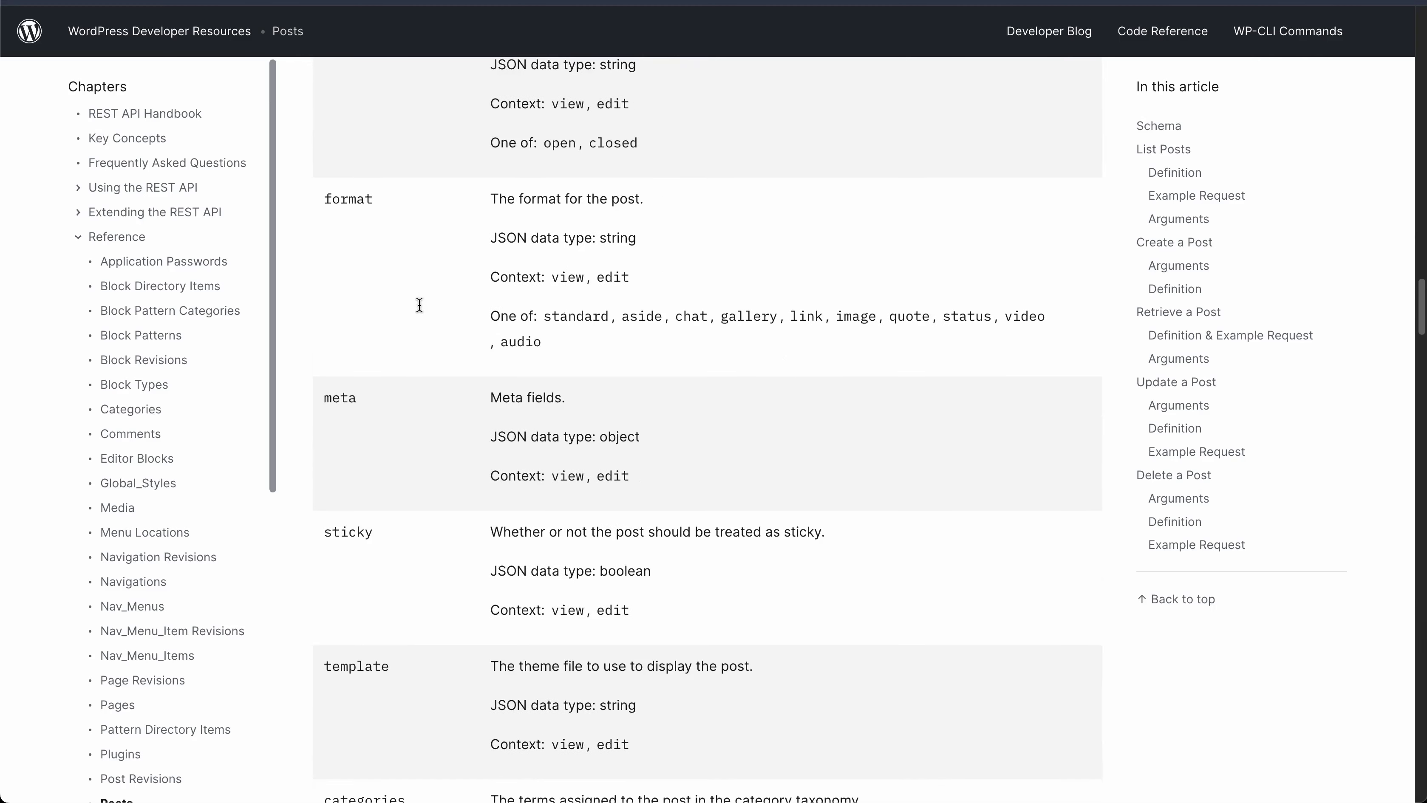
# Highlight the meta entry and its description in the Posts schema, then clear the selection
pyautogui.scroll(-4, 390, 288)
pyautogui.scroll(3, 478, 281)
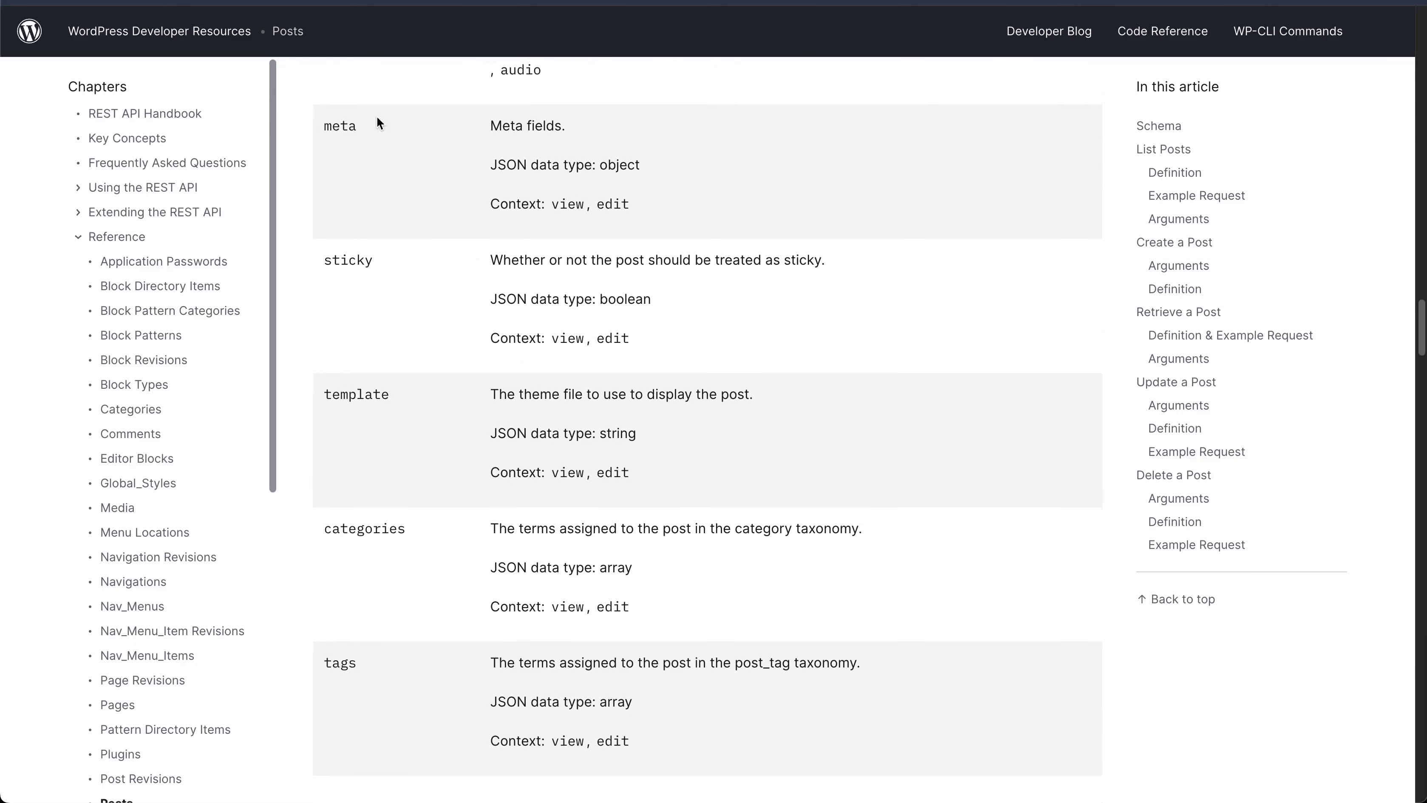
pyautogui.moveTo(506, 126); pyautogui.dragTo(558, 125)
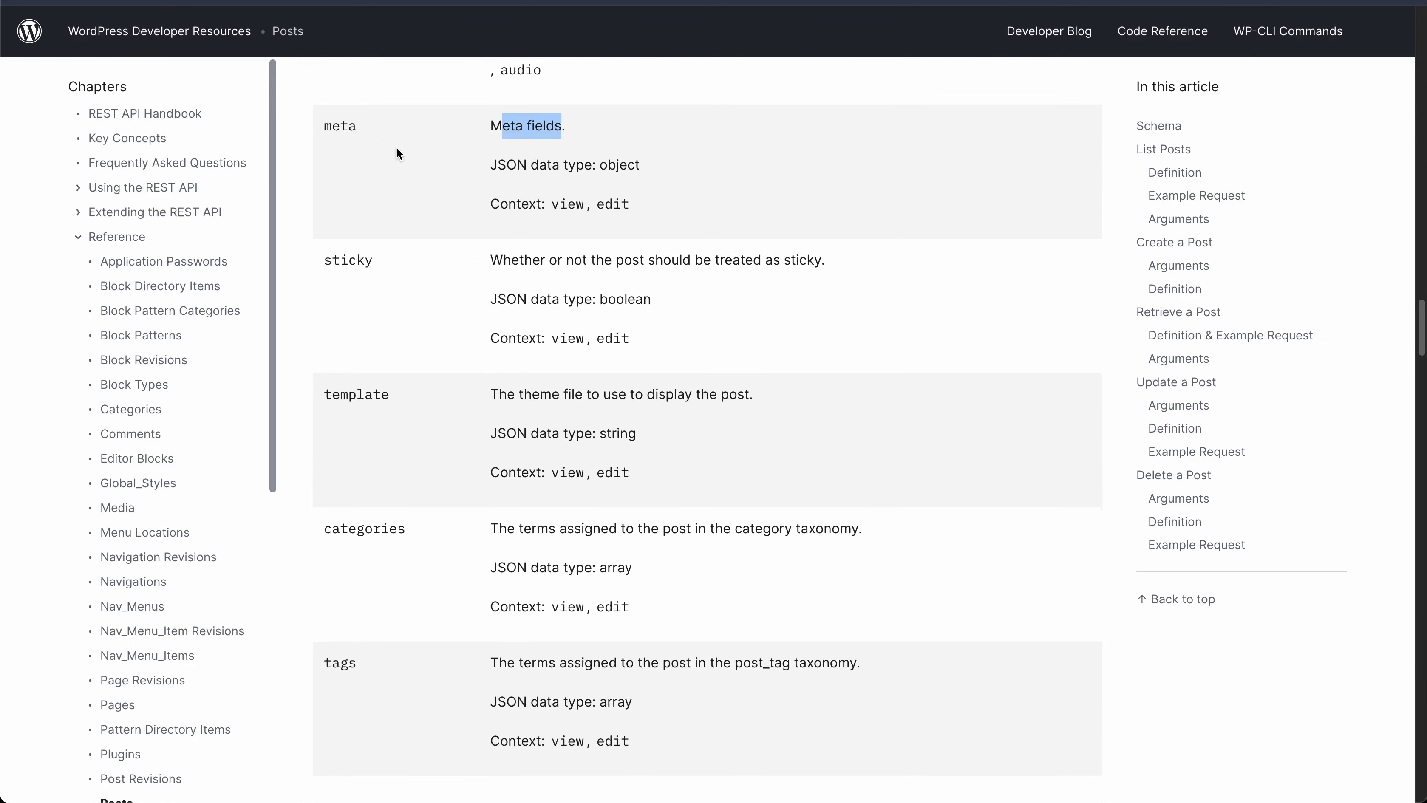
pyautogui.moveTo(332, 125); pyautogui.dragTo(671, 216)
pyautogui.click(640, 365)
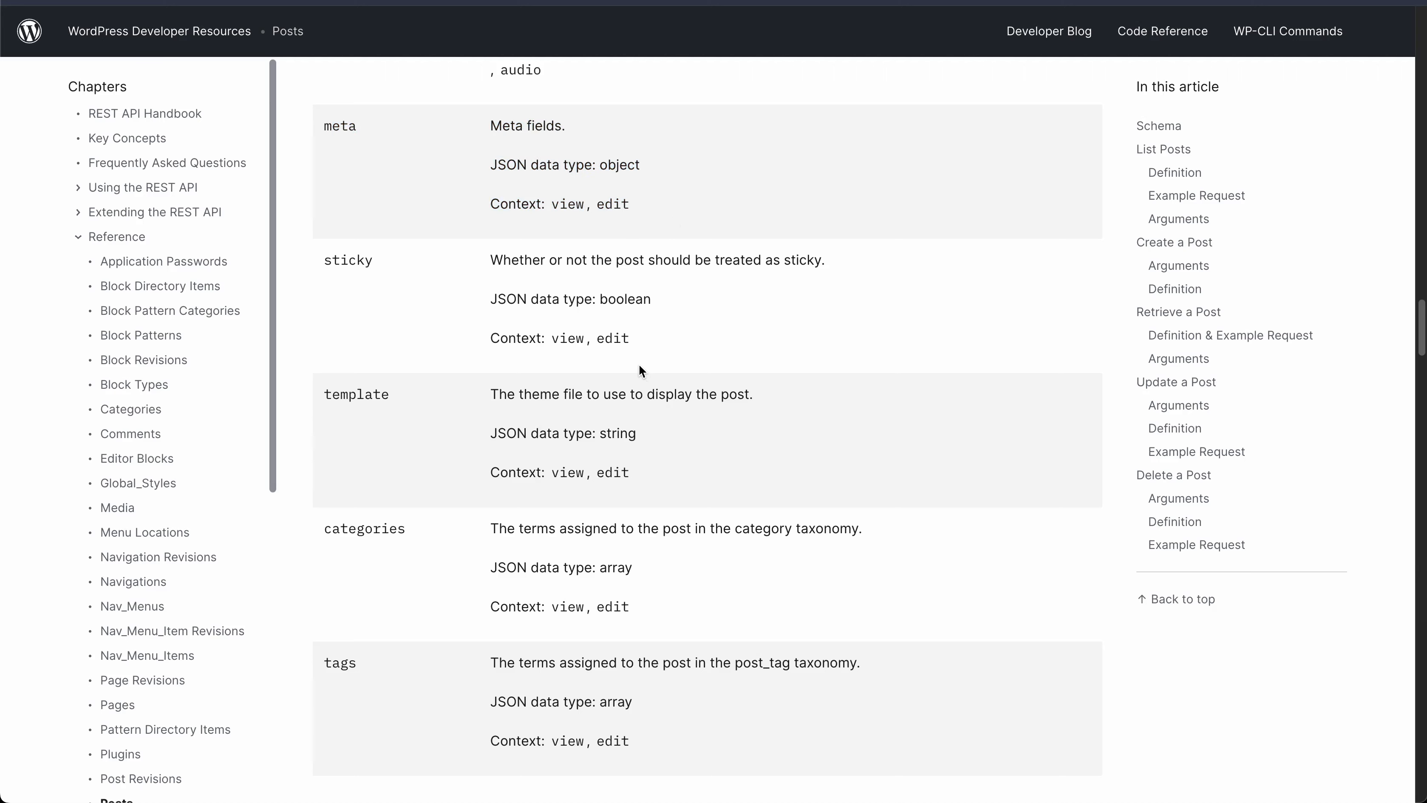
# Check the schema's last fields down to tags, and look through the other resources in the Reference chapter list
pyautogui.scroll(-4, 639, 363)
pyautogui.scroll(-4, 639, 367)
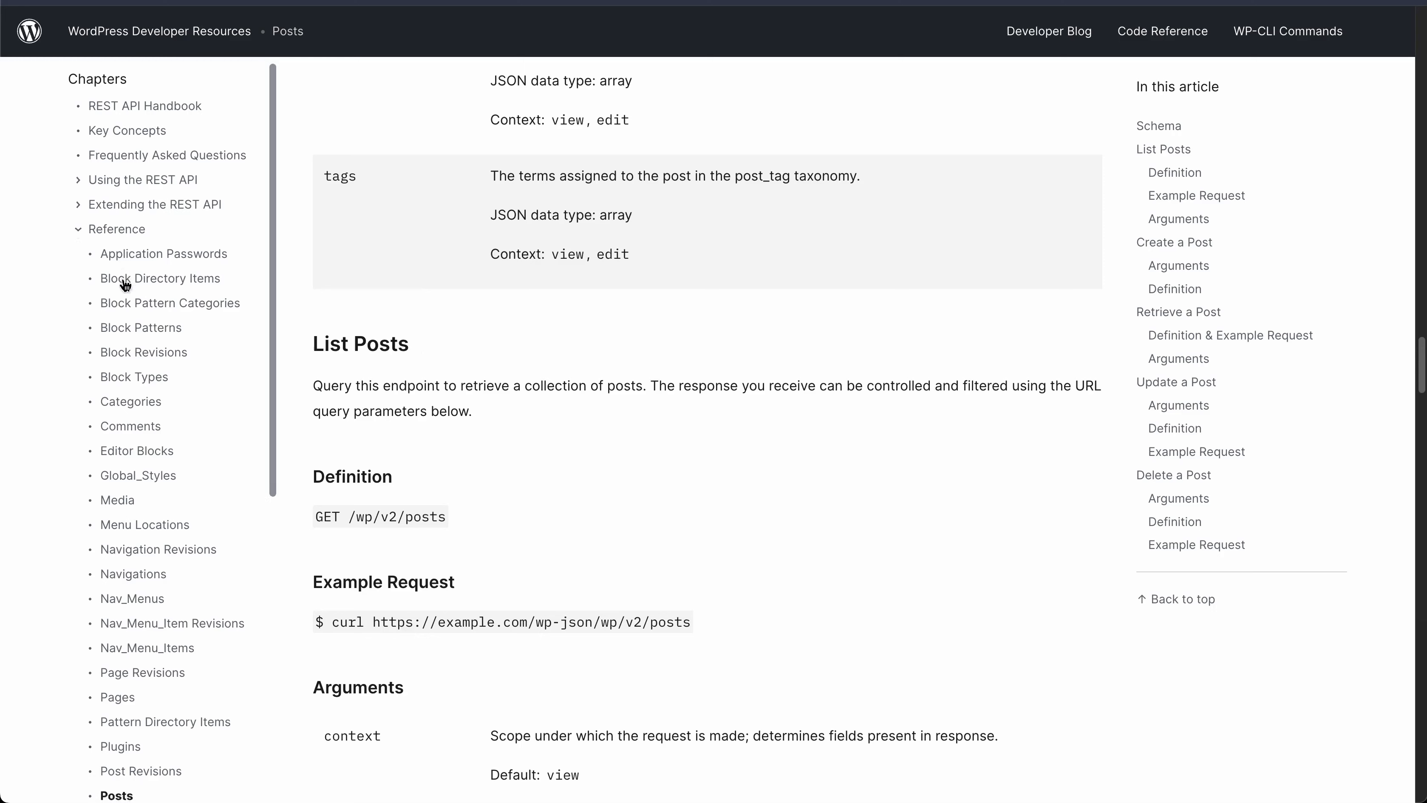
pyautogui.scroll(-9, 138, 376)
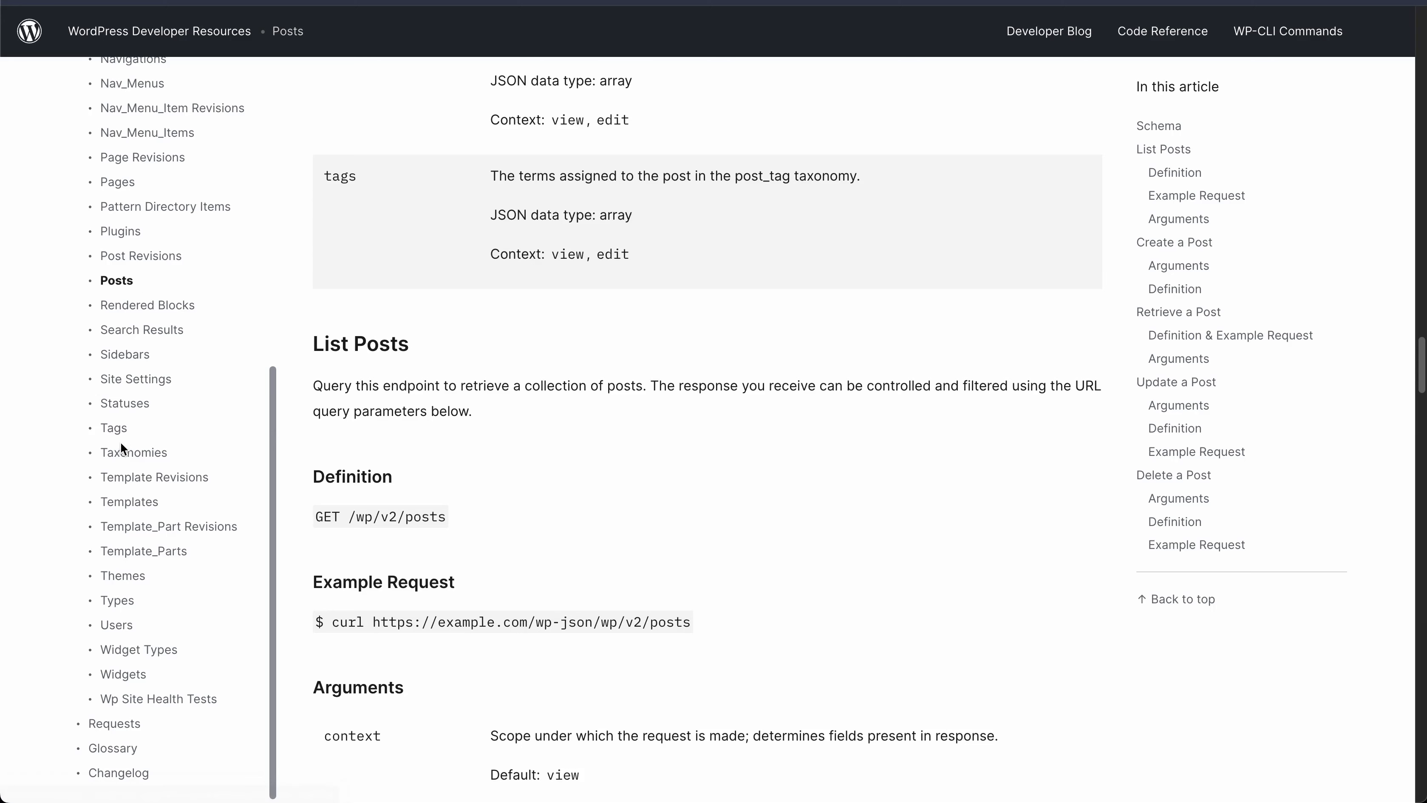
pyautogui.click(141, 454)
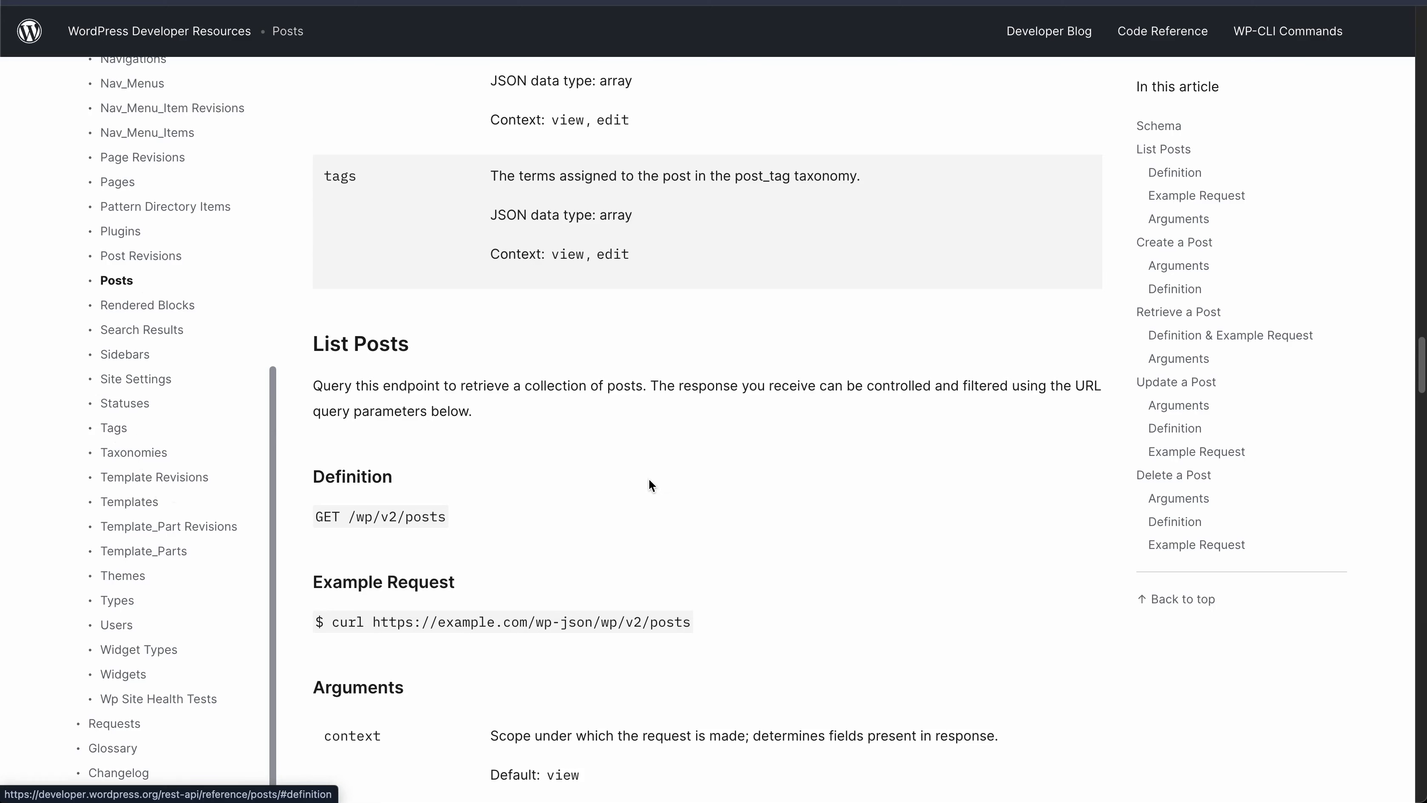